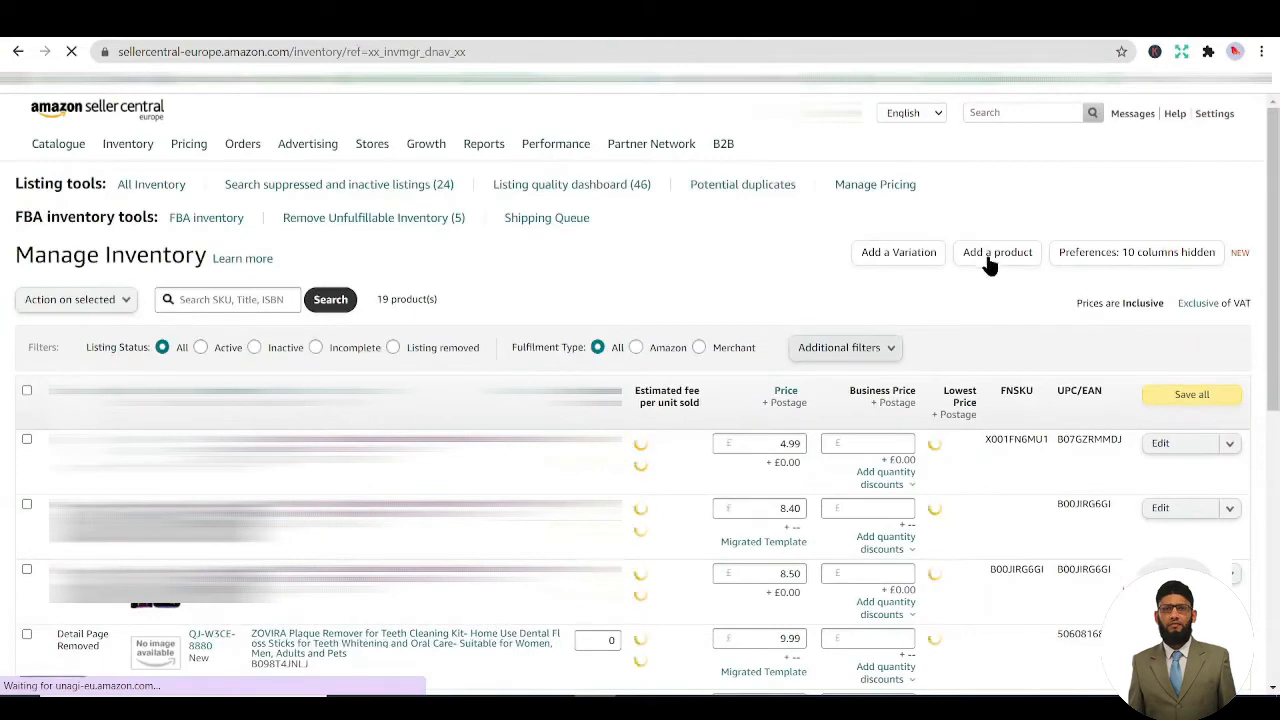
# Start adding a product not sold on Amazon and discard the unfinished listing.
pyautogui.click(903, 256)
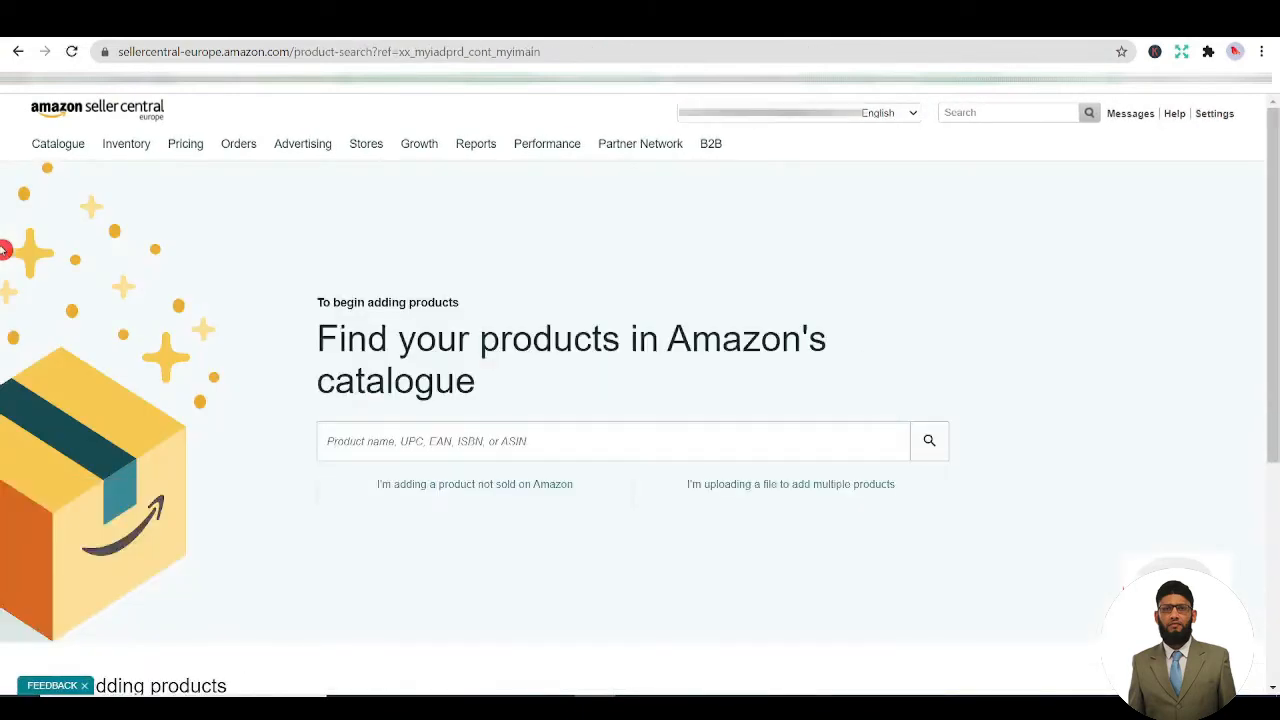
pyautogui.scroll(-2, 15, 315)
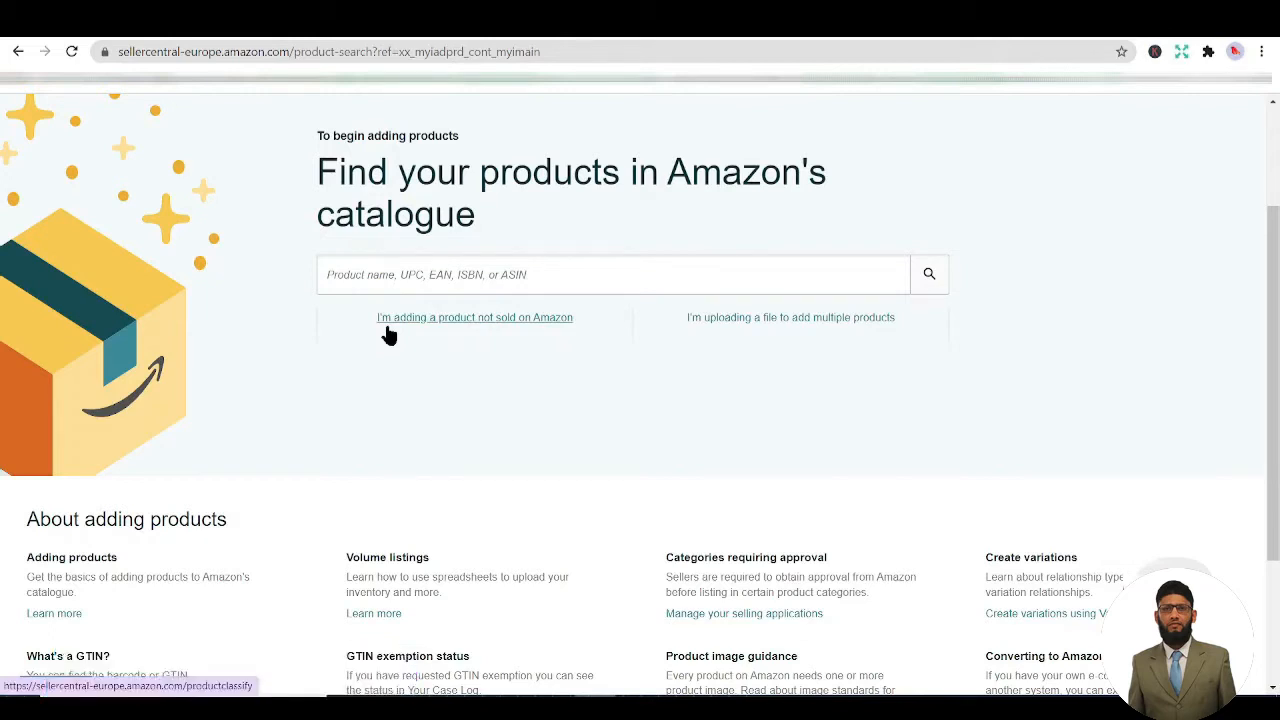
pyautogui.click(465, 318)
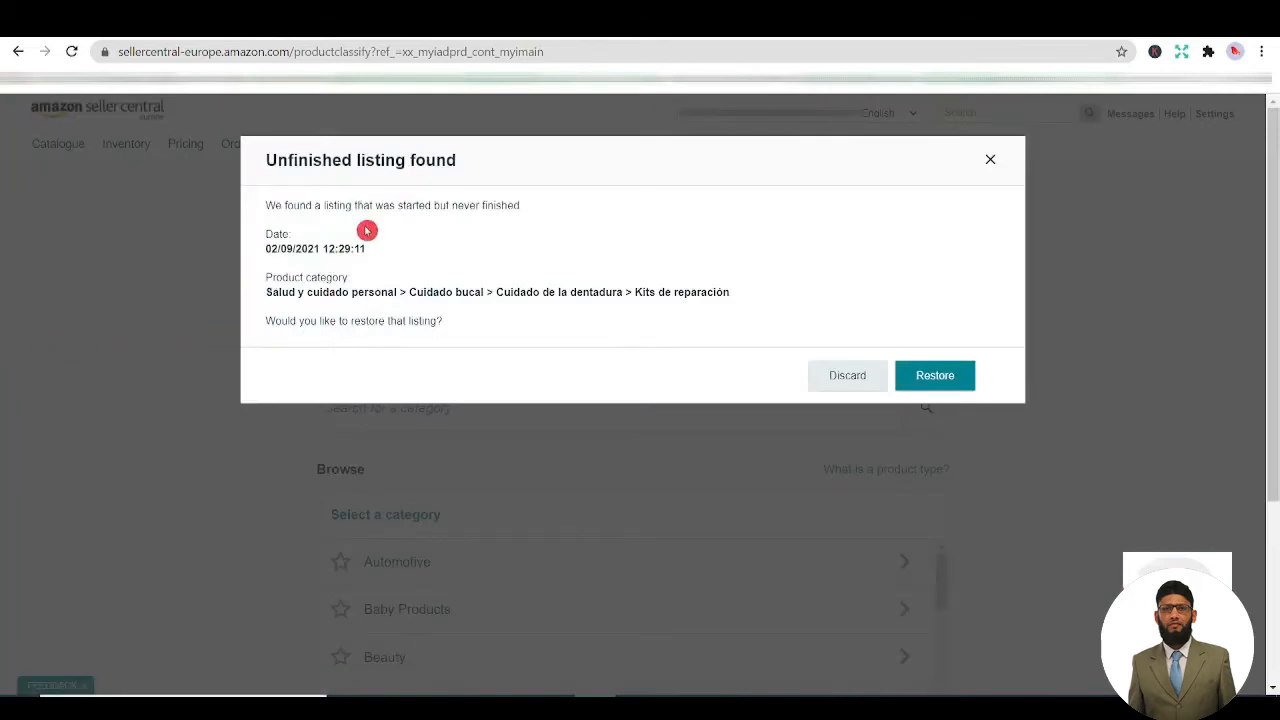
pyautogui.click(833, 386)
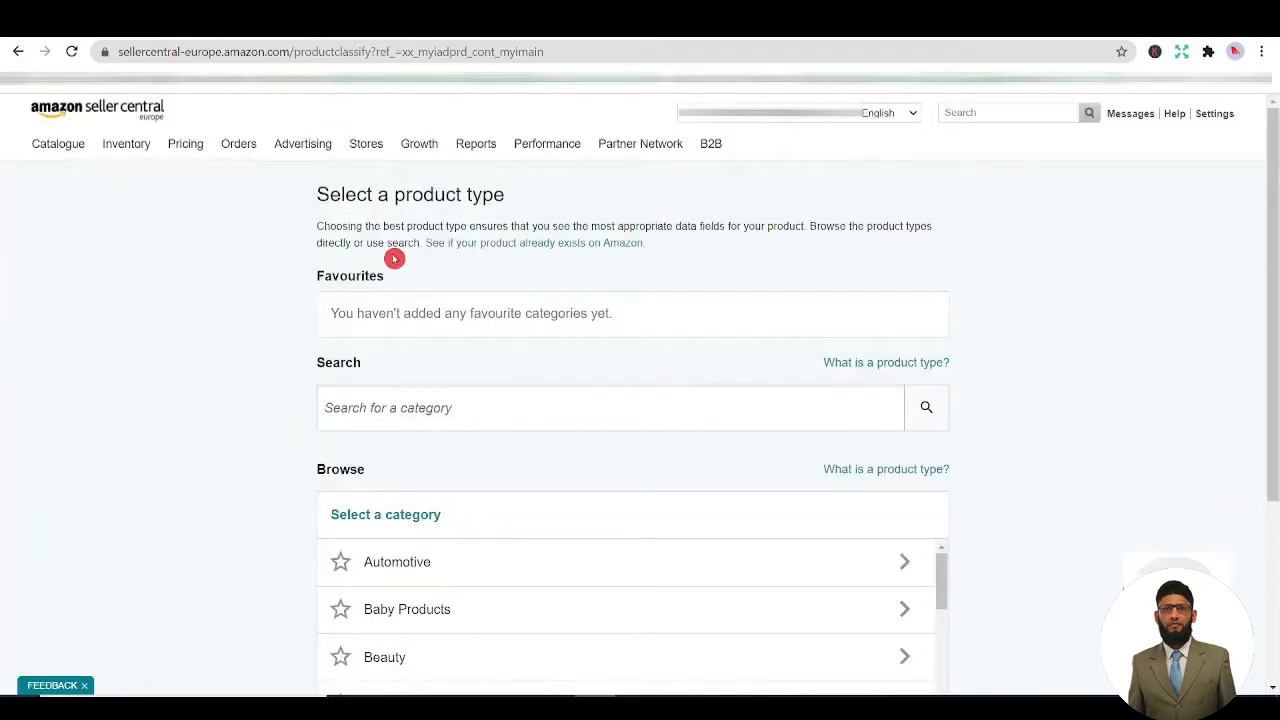
# Search the product type categories for "pet grooming scissors".
pyautogui.scroll(-1, 405, 338)
pyautogui.click(421, 322)
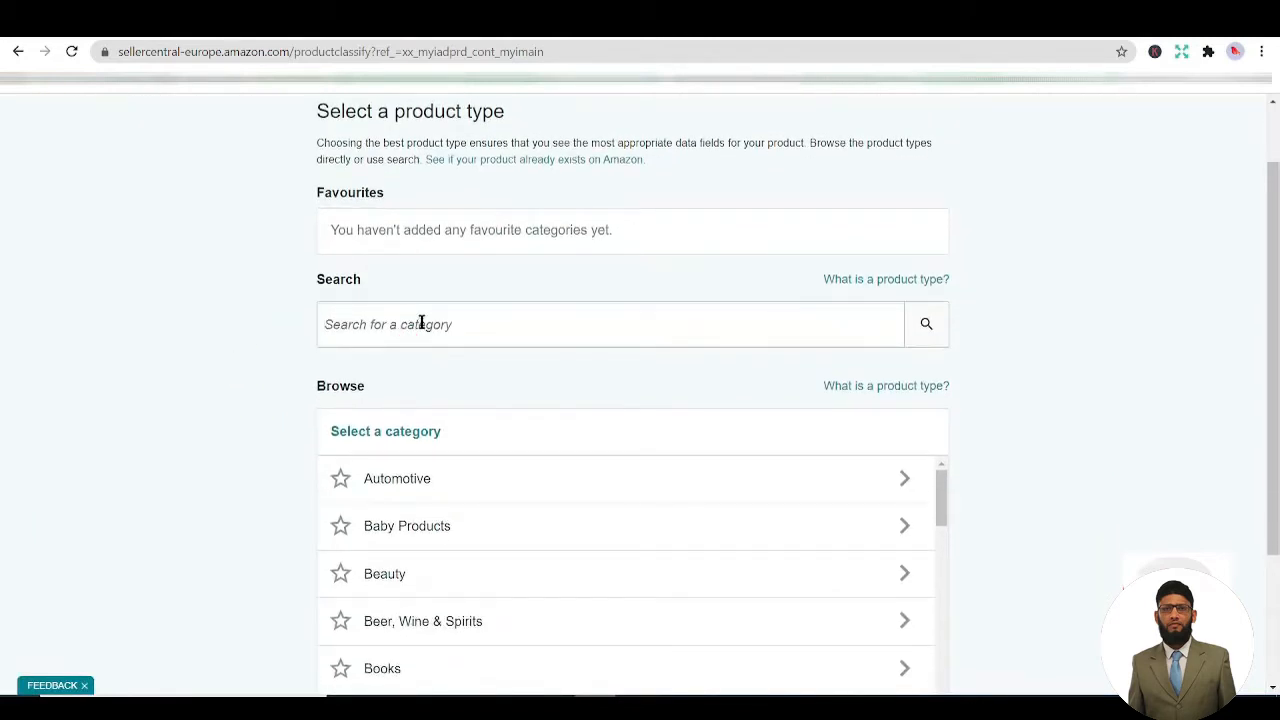
pyautogui.write('pet grooming scissors')
pyautogui.press('Return')
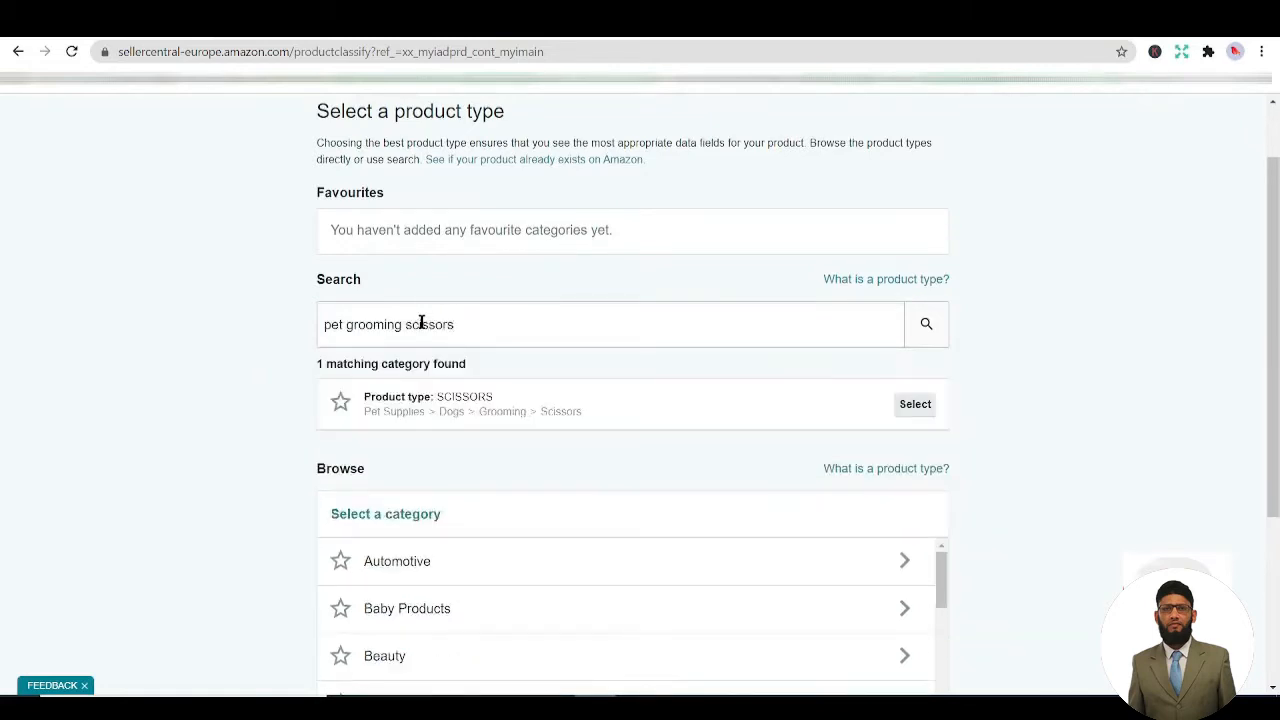
# Examine the matching category and look through the full list of browsable product categories.
pyautogui.scroll(-2, 360, 400)
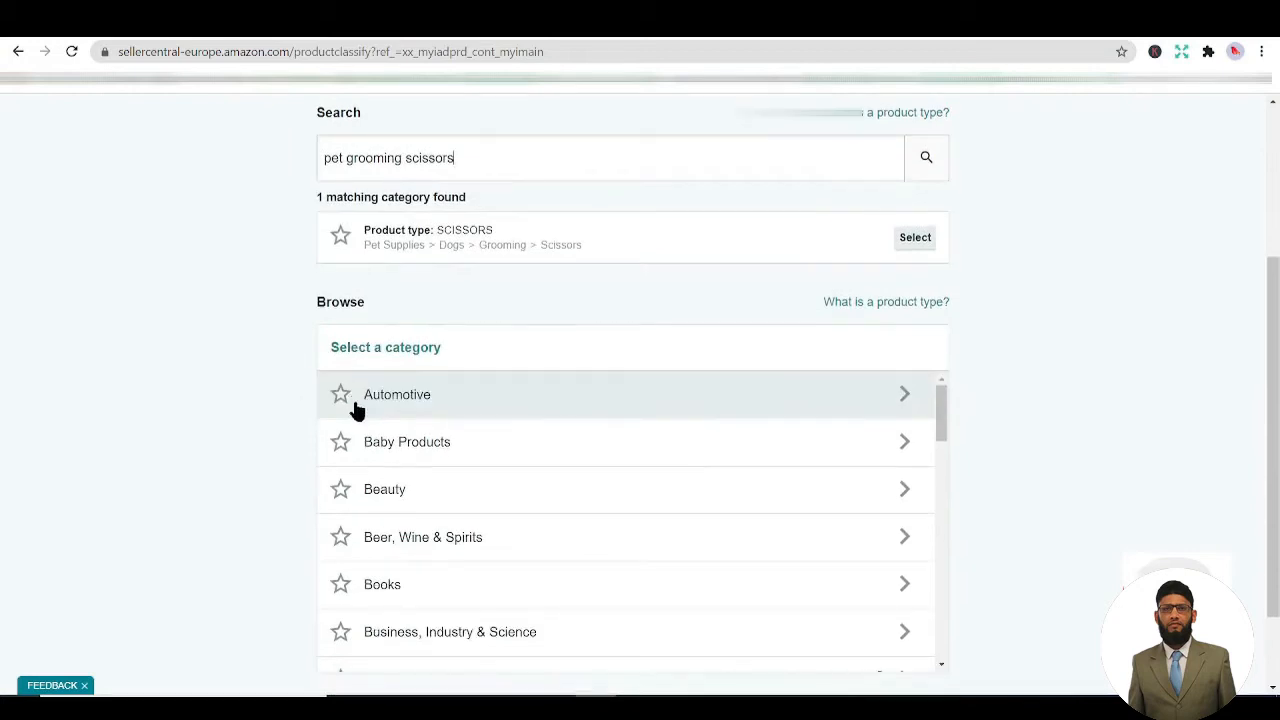
pyautogui.scroll(-1, 429, 350)
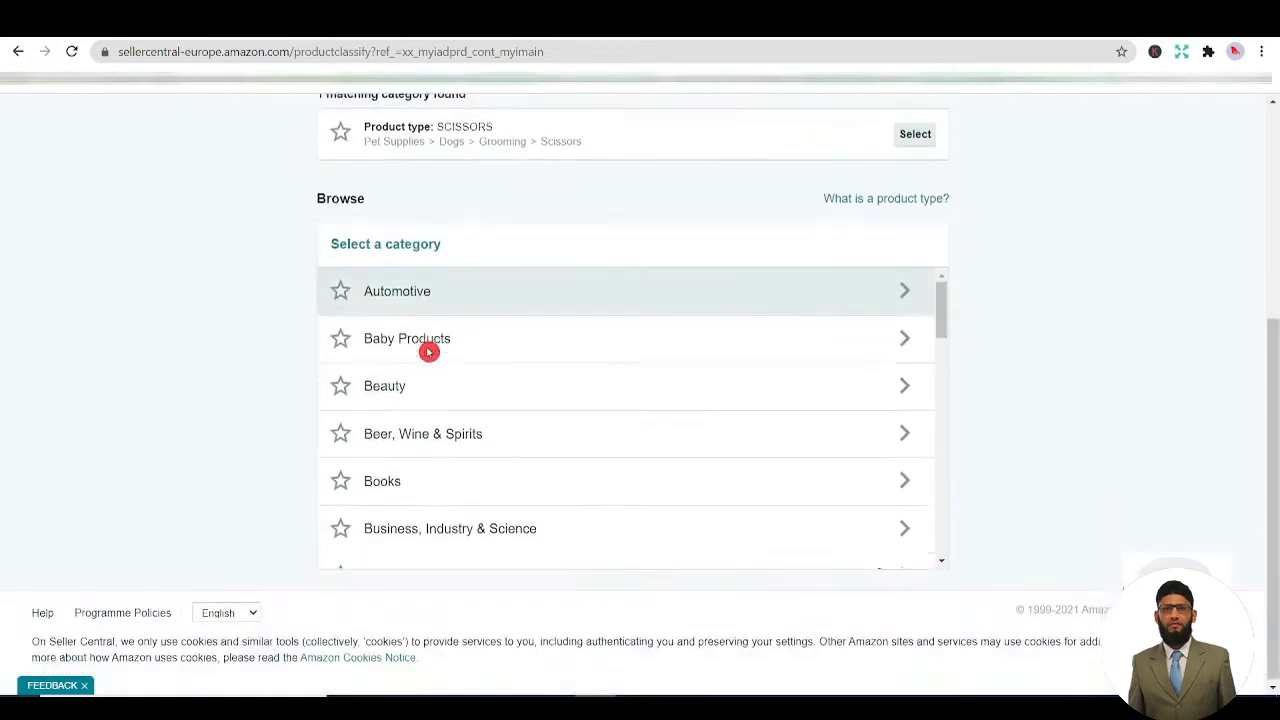
pyautogui.scroll(3, 414, 289)
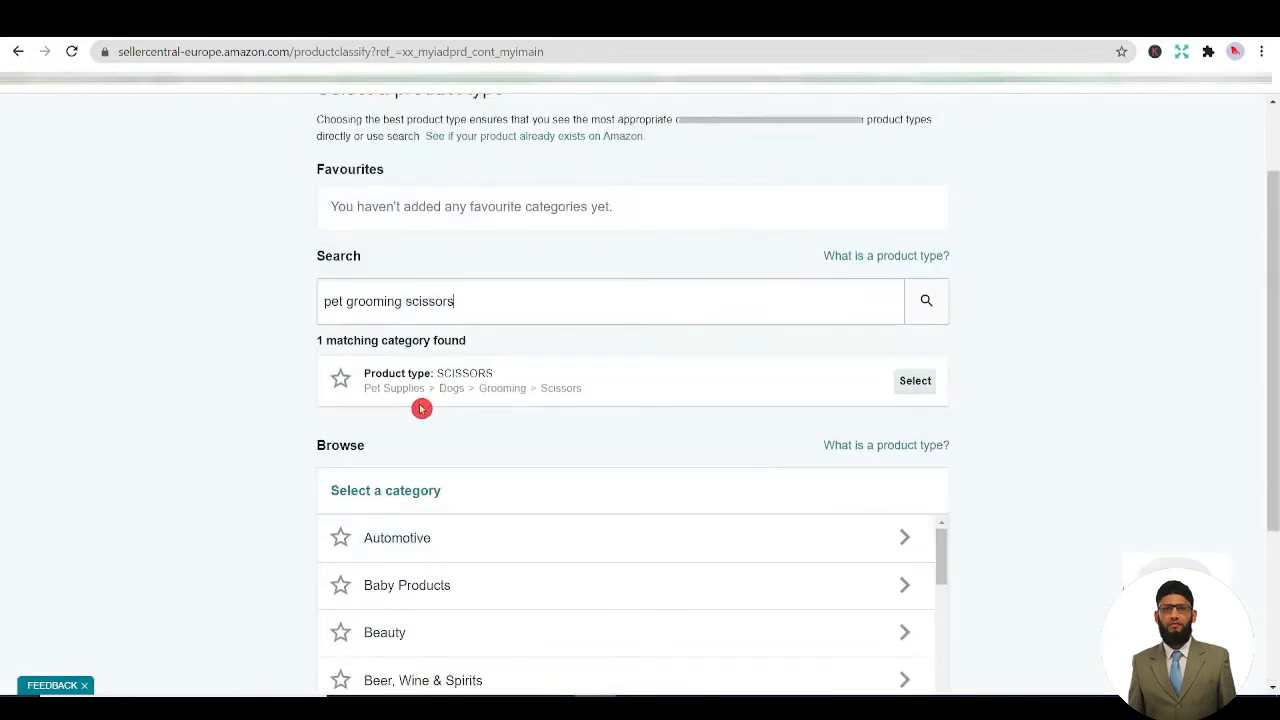
pyautogui.scroll(-2, 440, 430)
pyautogui.scroll(-6, 486, 471)
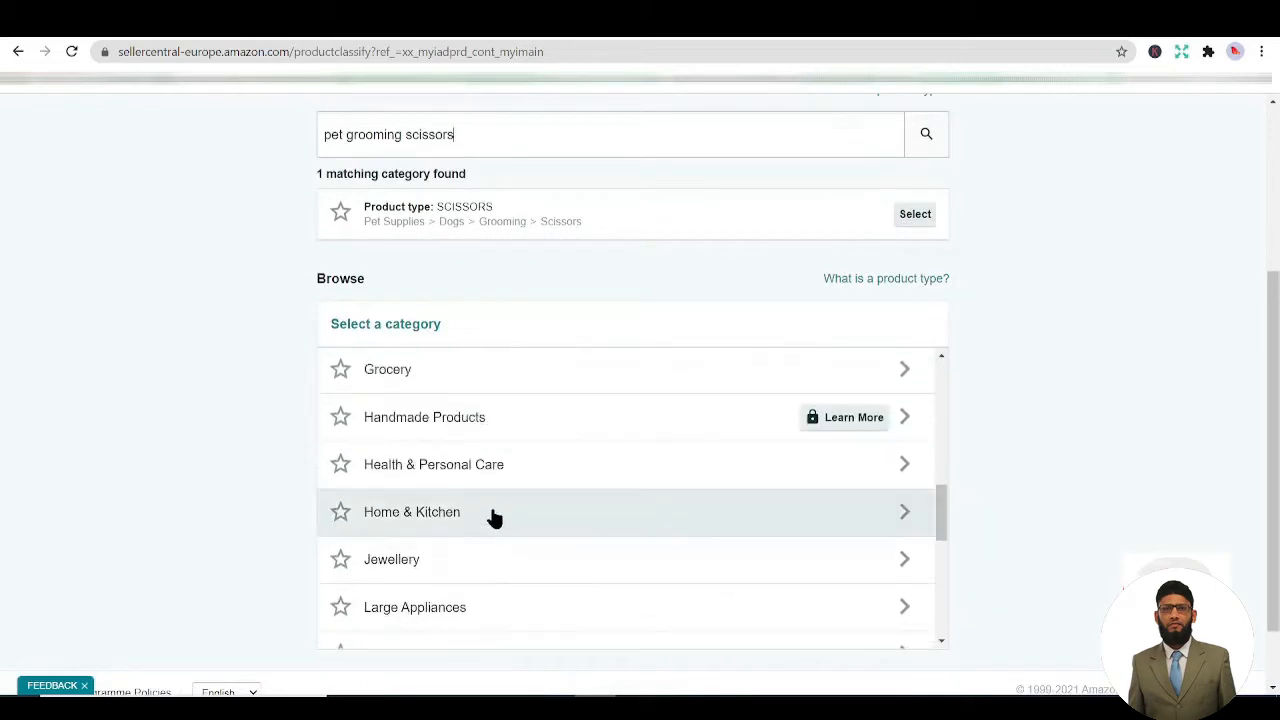
pyautogui.scroll(-5, 489, 535)
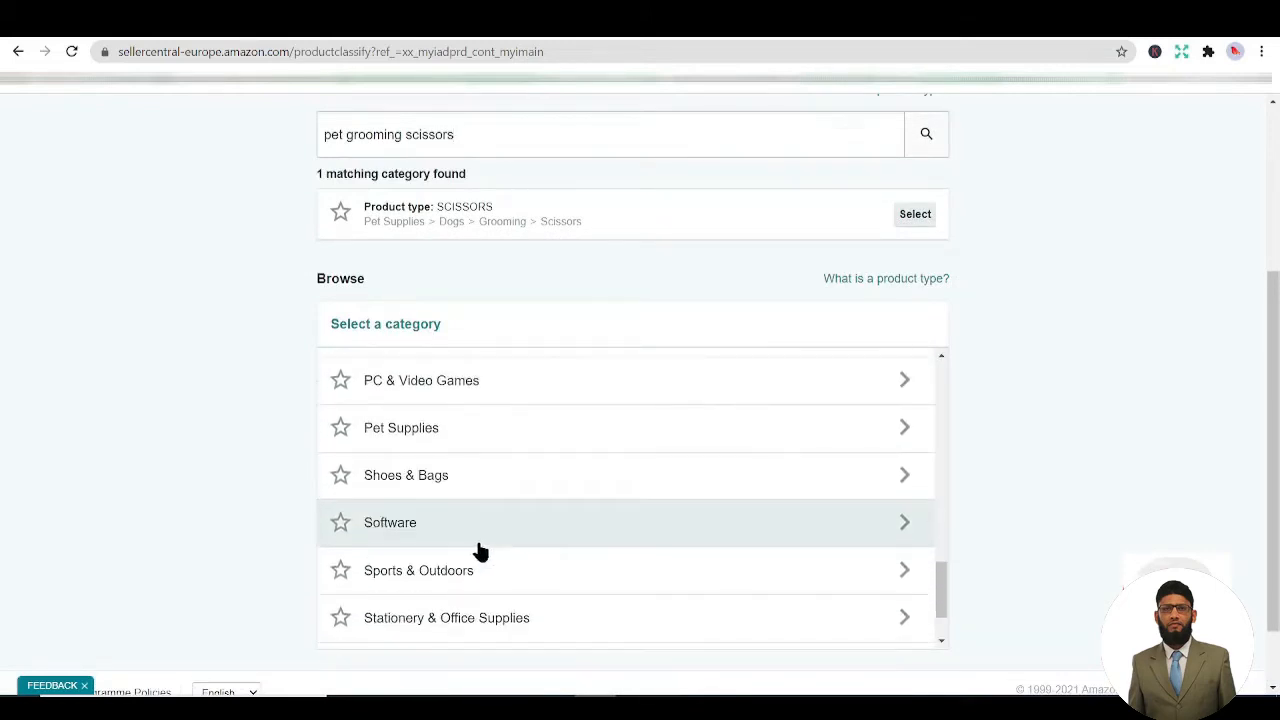
pyautogui.scroll(-2, 478, 551)
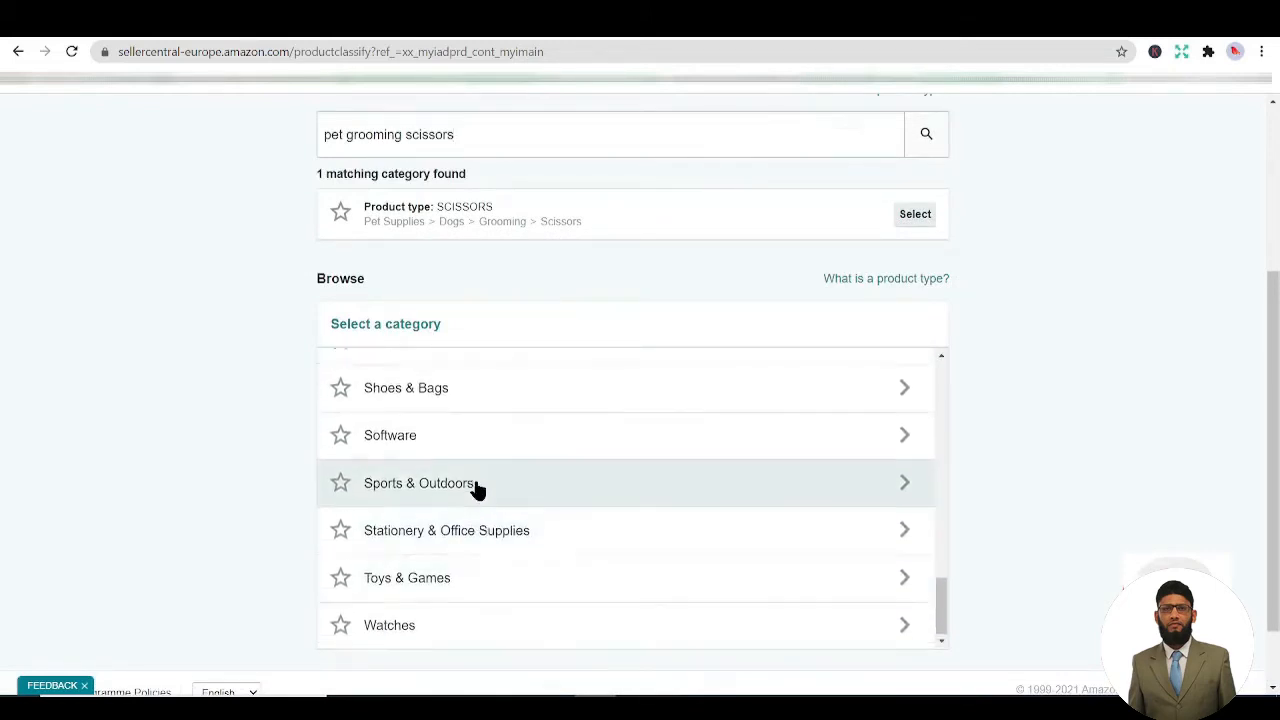
pyautogui.scroll(4, 477, 489)
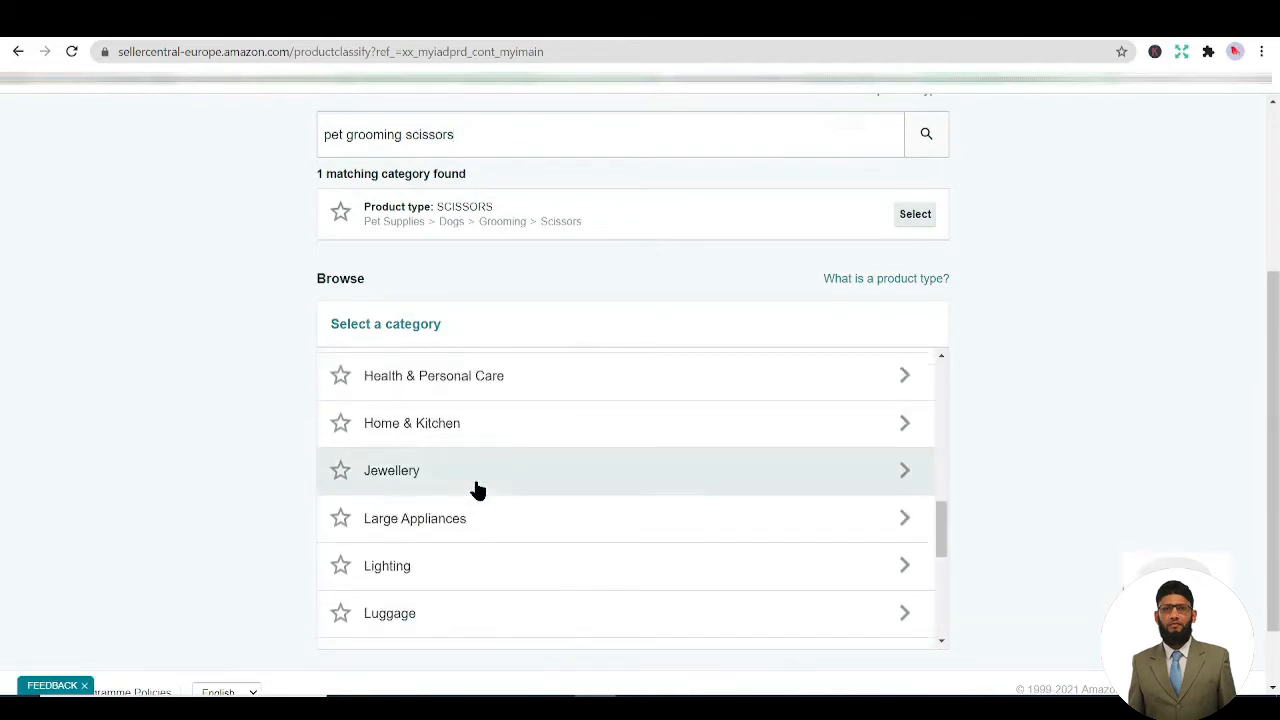
pyautogui.scroll(5, 477, 489)
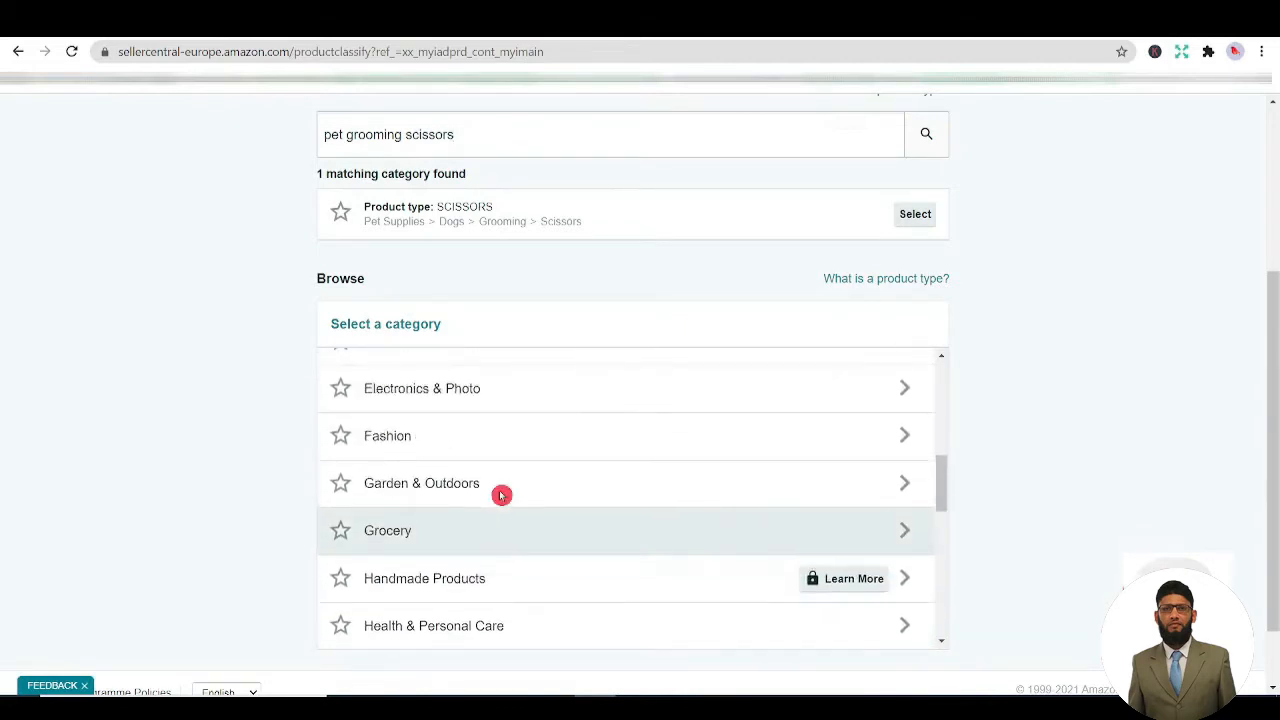
pyautogui.scroll(5, 501, 493)
pyautogui.scroll(1, 503, 446)
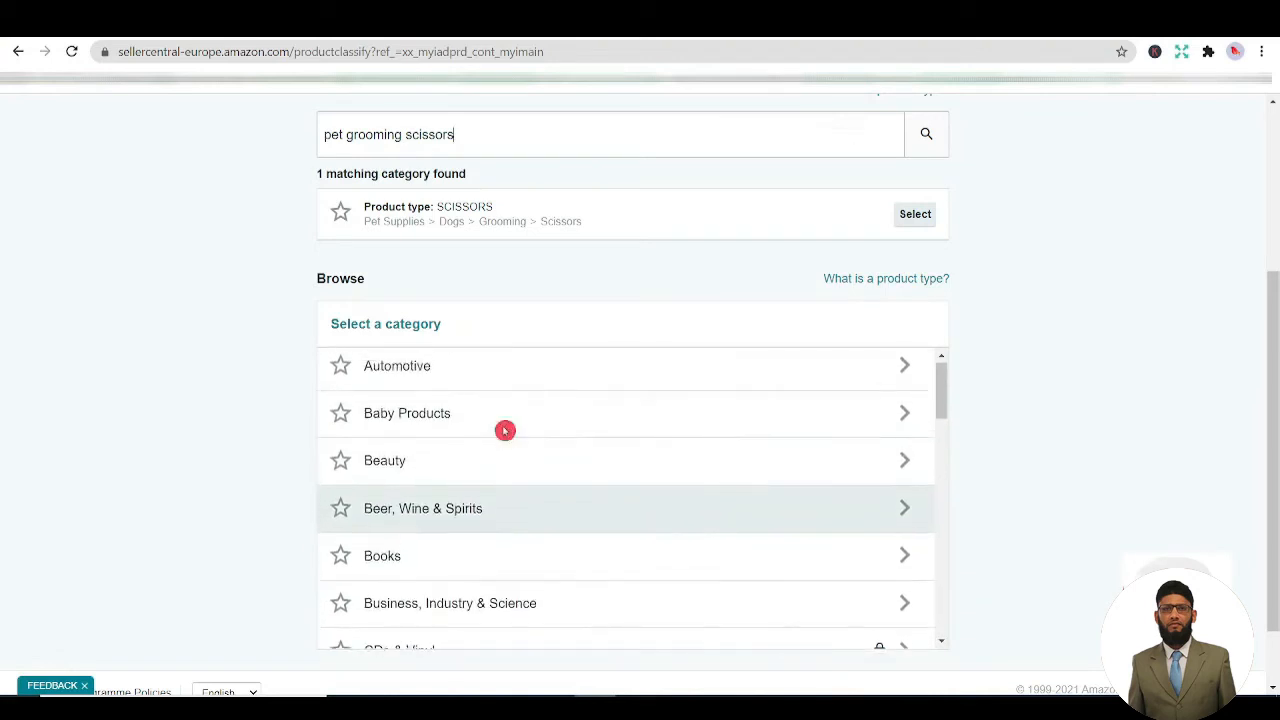
pyautogui.scroll(3, 507, 430)
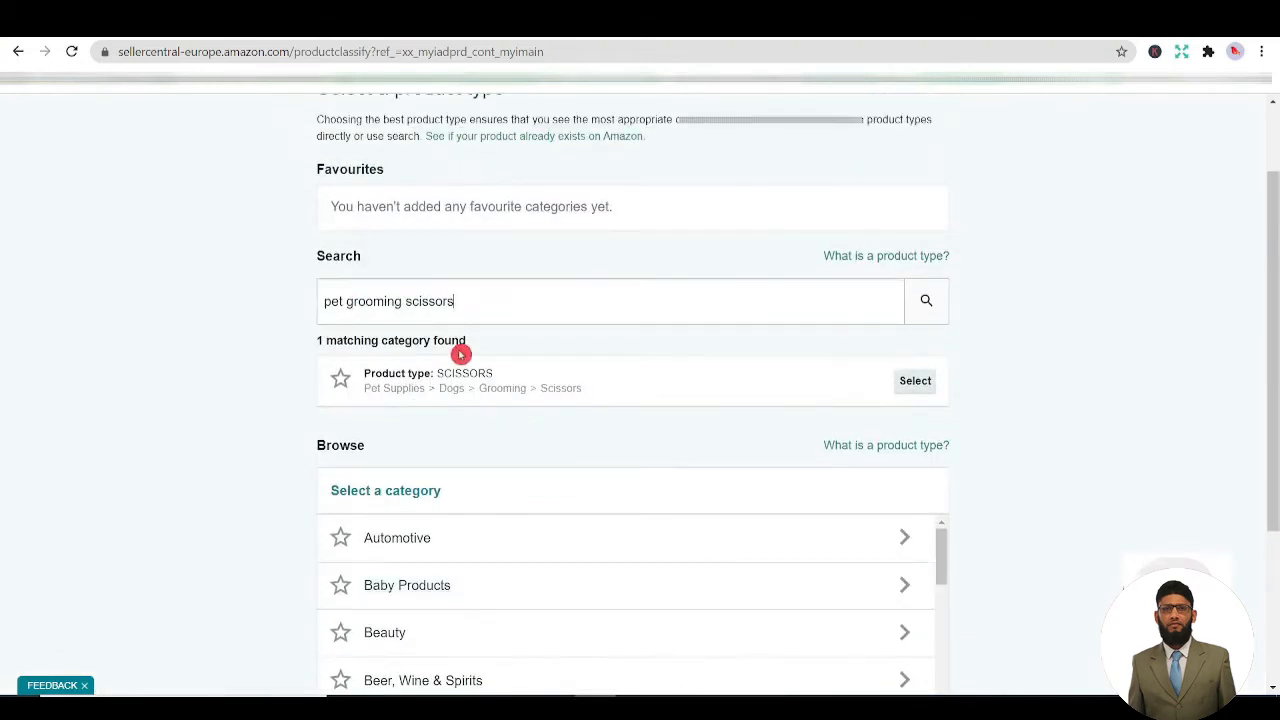
# Choose the Scissors product type under Pet Supplies > Dogs > Grooming and review its Vital Info fields.
pyautogui.click(910, 386)
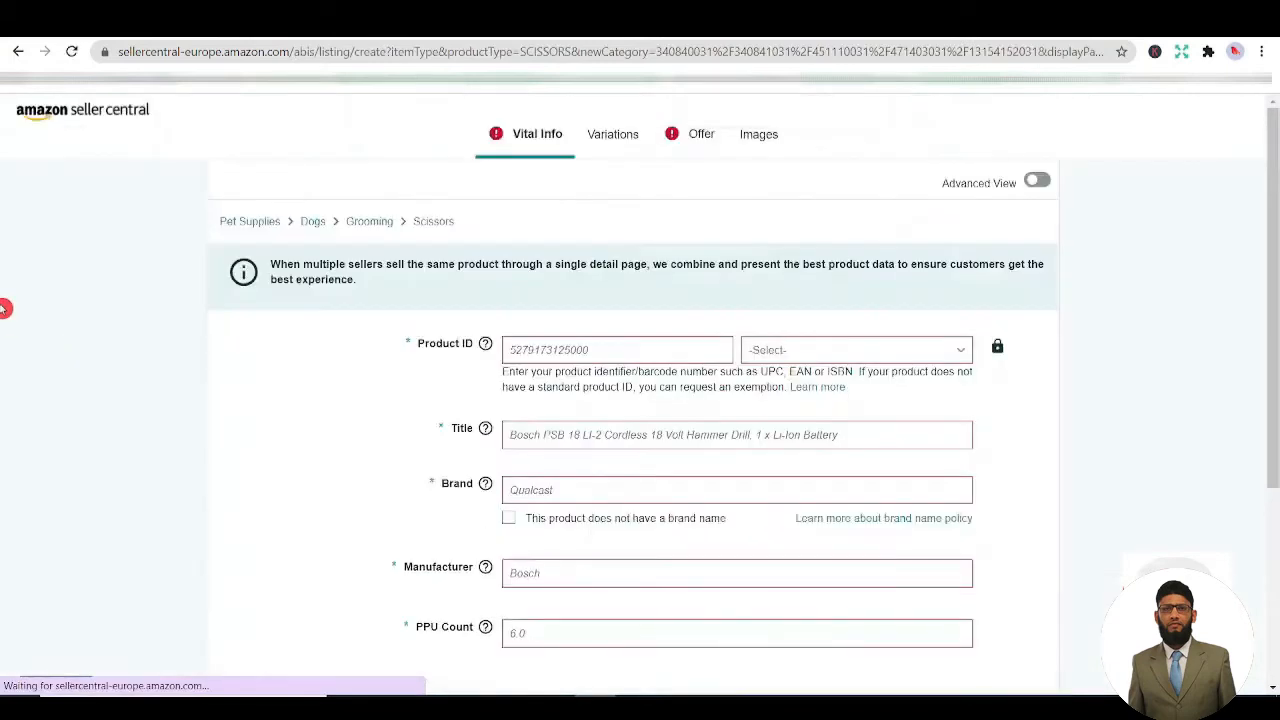
pyautogui.scroll(-3, 75, 313)
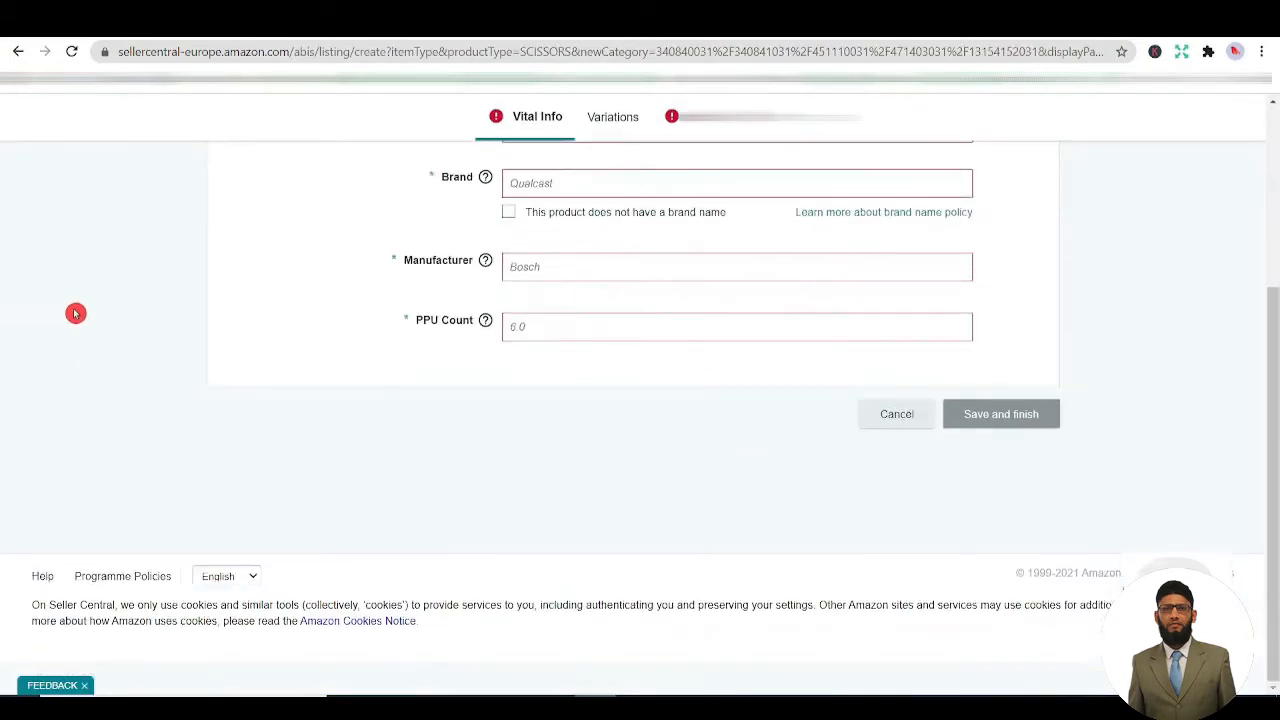
pyautogui.scroll(3, 343, 337)
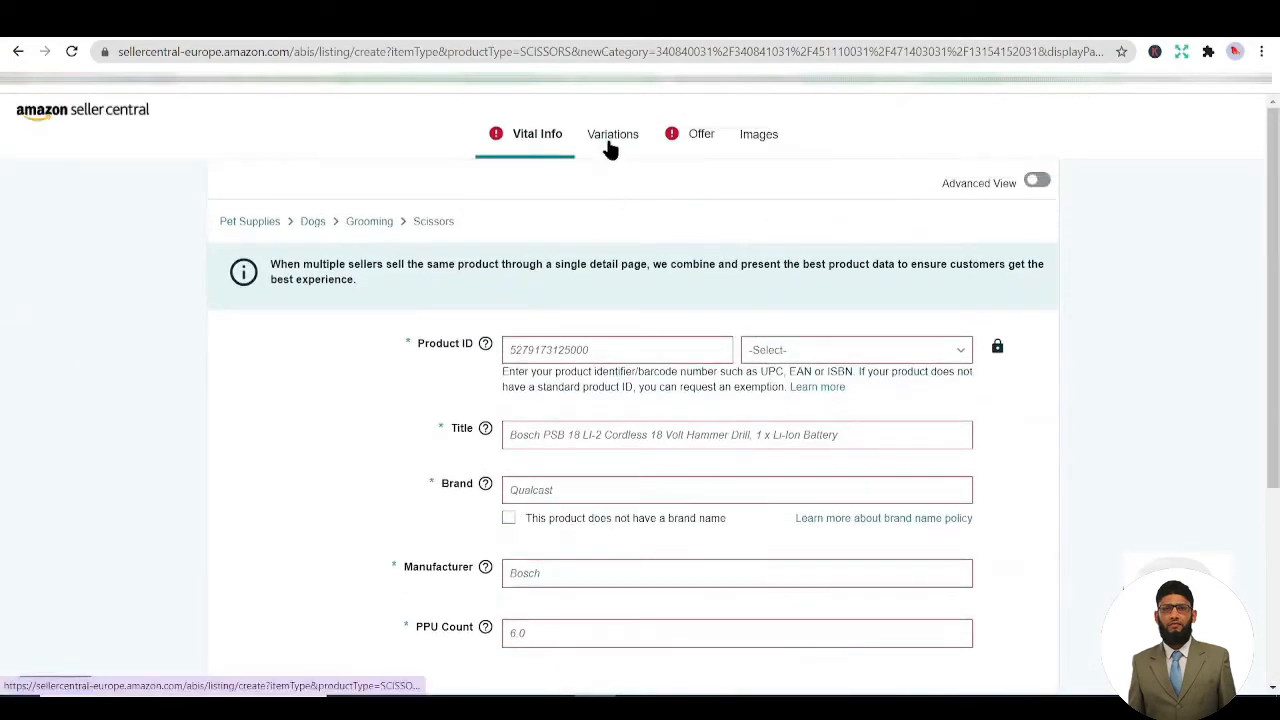
# Set the listing's variations theme to SizeName.
pyautogui.click(610, 140)
pyautogui.click(335, 380)
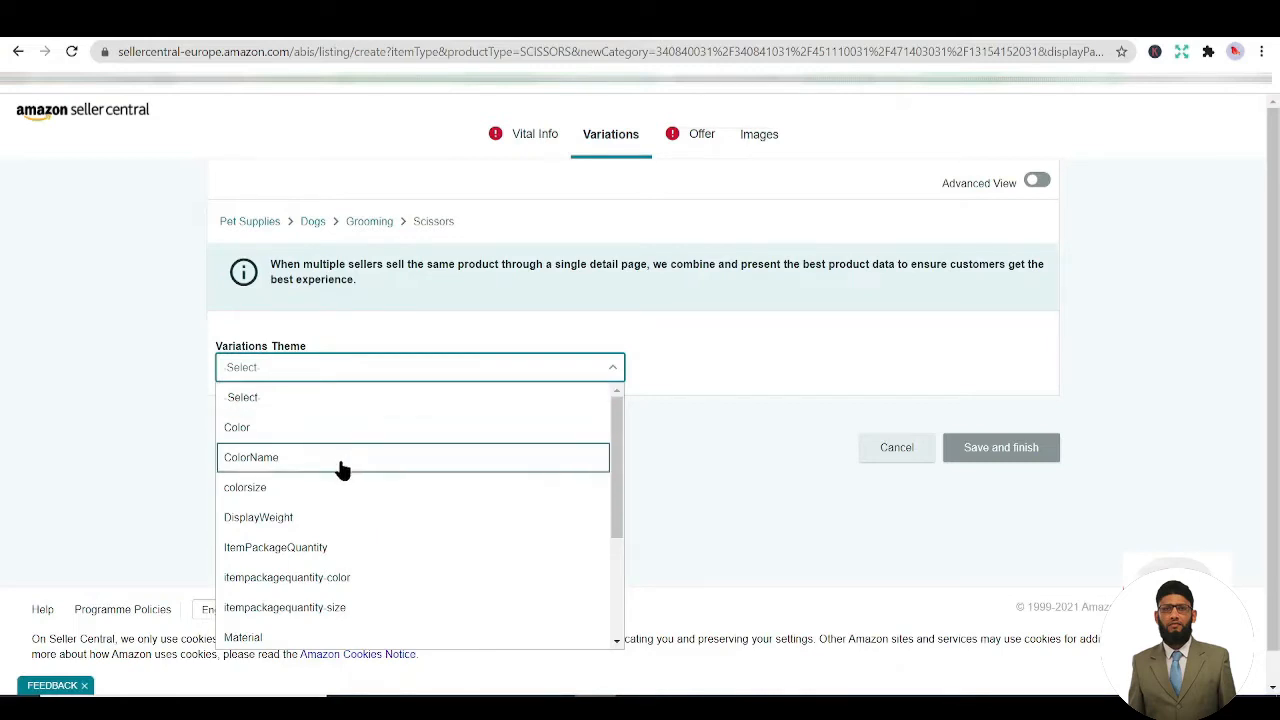
pyautogui.scroll(-2, 342, 470)
pyautogui.scroll(-2, 363, 514)
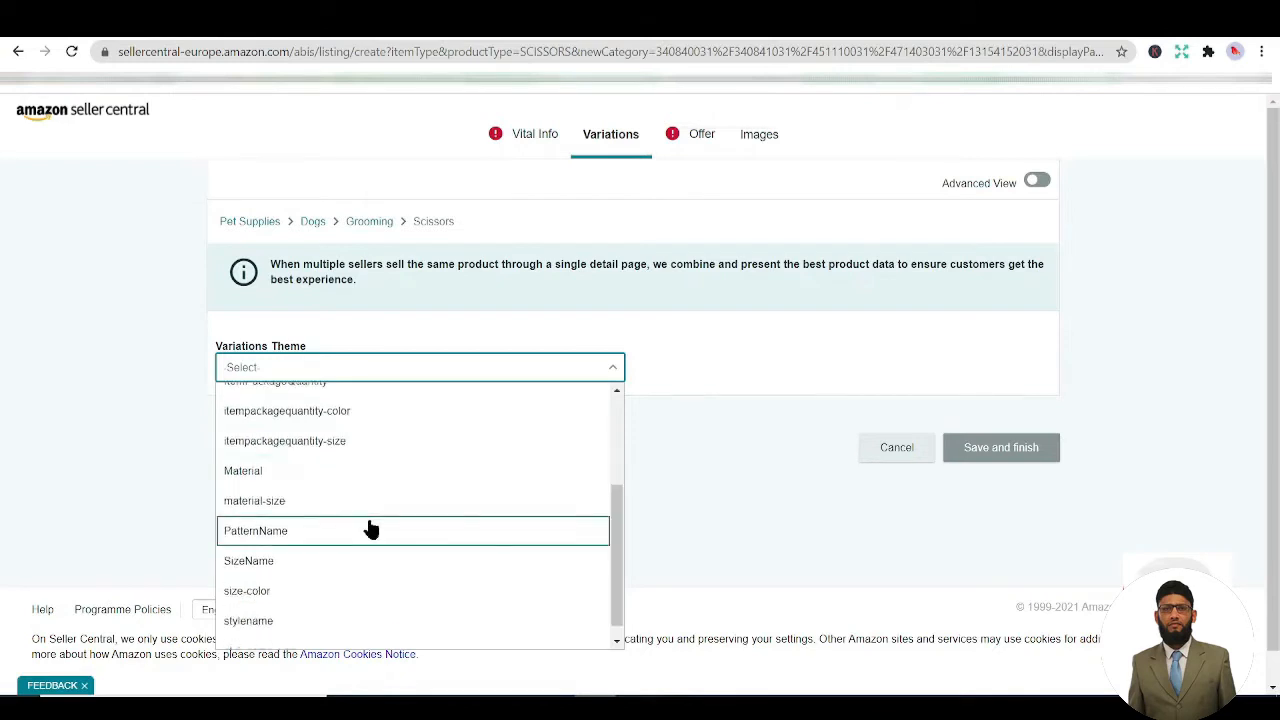
pyautogui.click(349, 557)
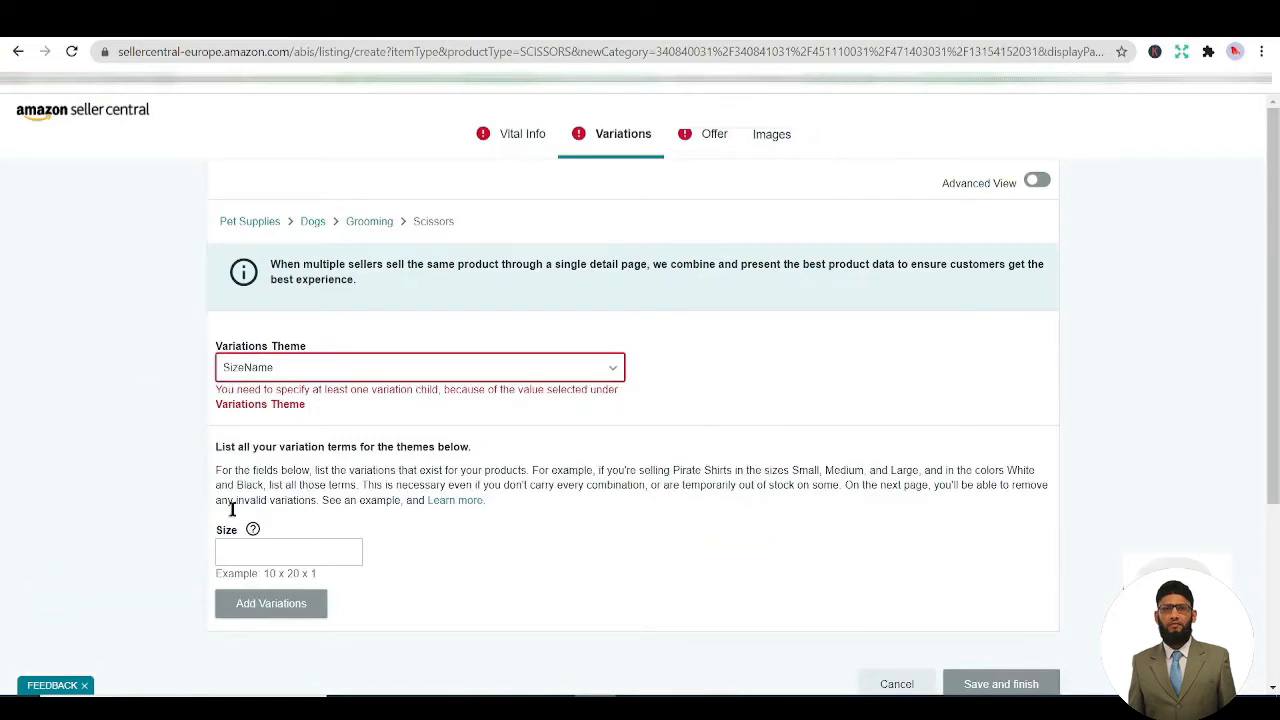
pyautogui.click(336, 545)
pyautogui.click(430, 707)
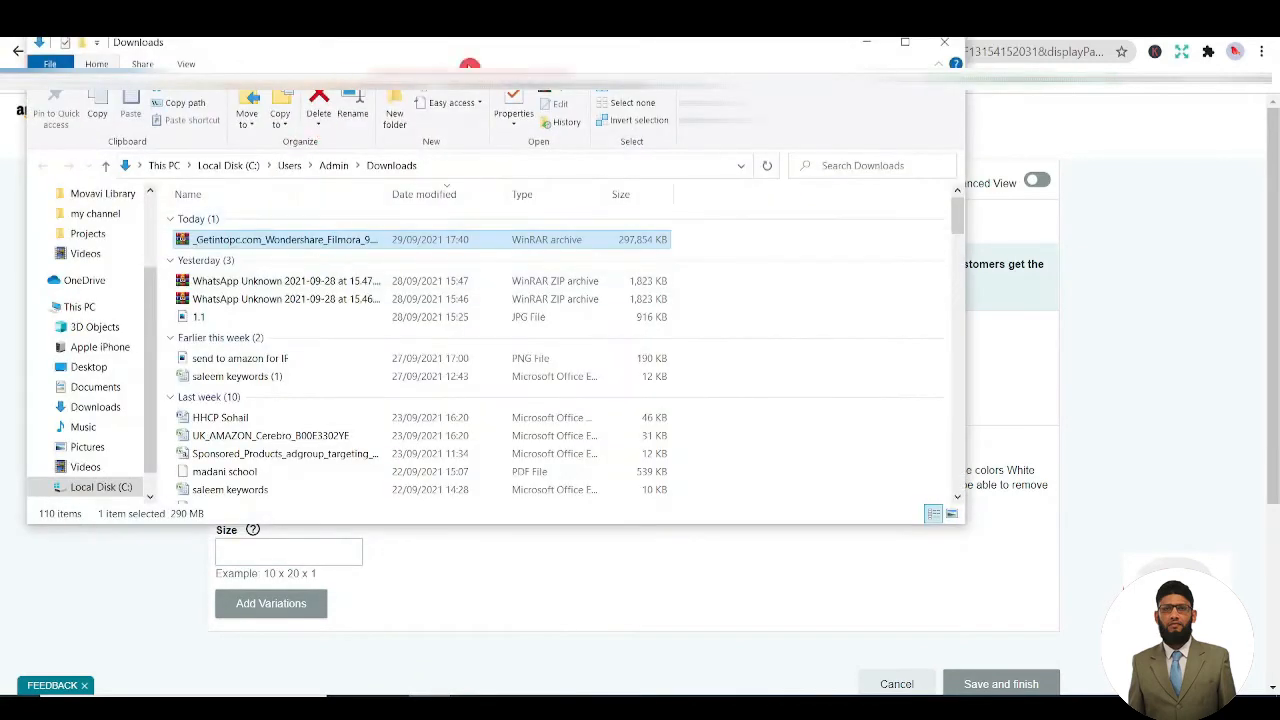
pyautogui.click(951, 48)
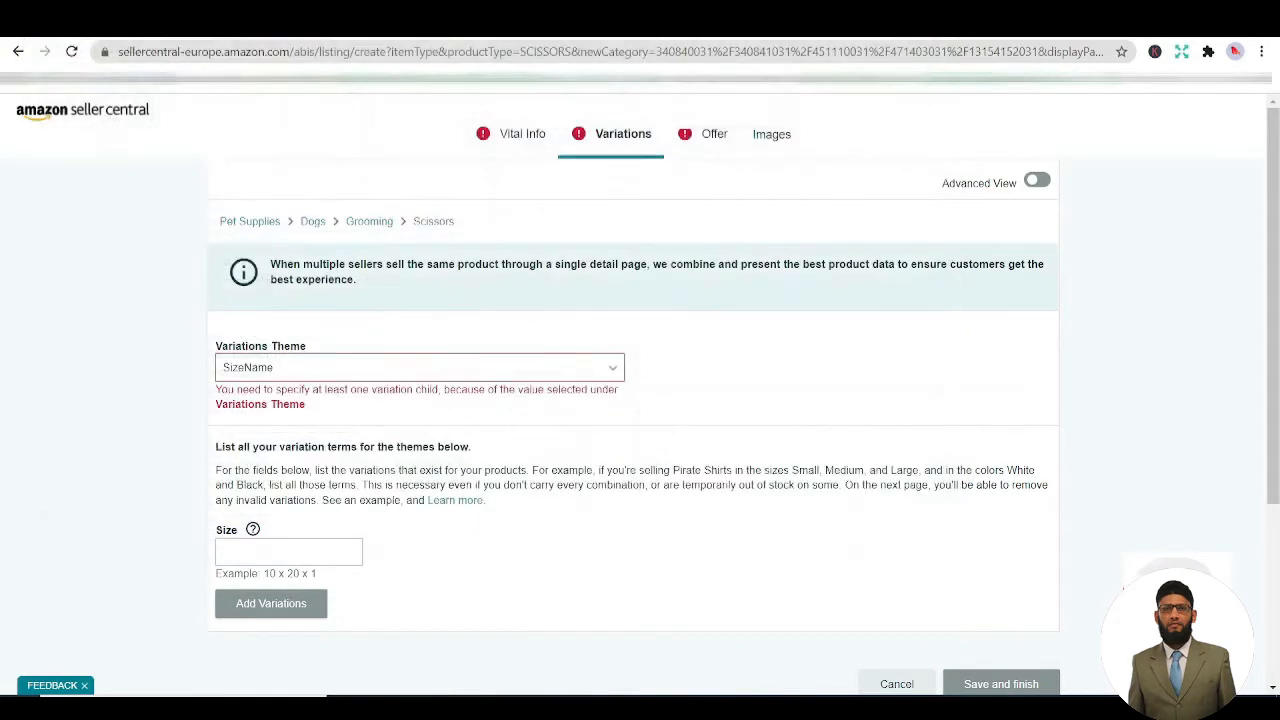
# Open the pet scissors set folder inside the ZOVIRA folder and view the thinning scissors picture for its dimensions.
pyautogui.click(1168, 14)
pyautogui.doubleClick(94, 50)
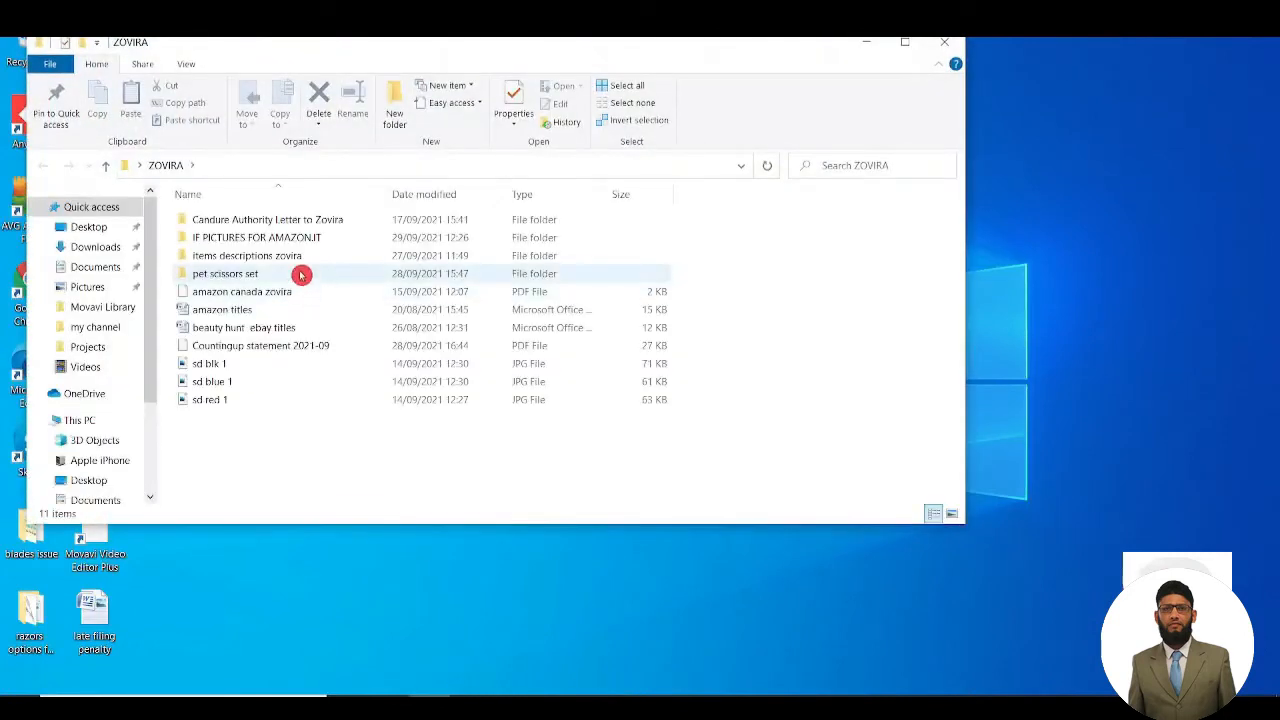
pyautogui.doubleClick(301, 275)
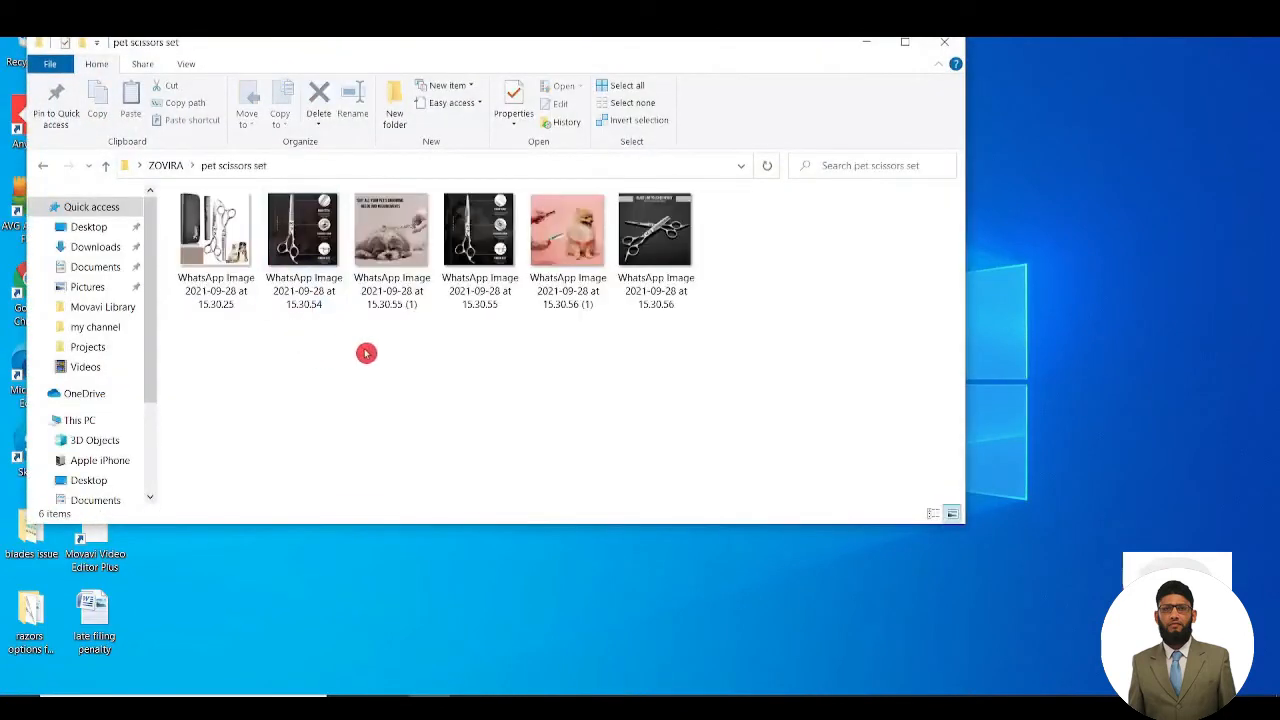
pyautogui.click(309, 243)
pyautogui.doubleClick(309, 243)
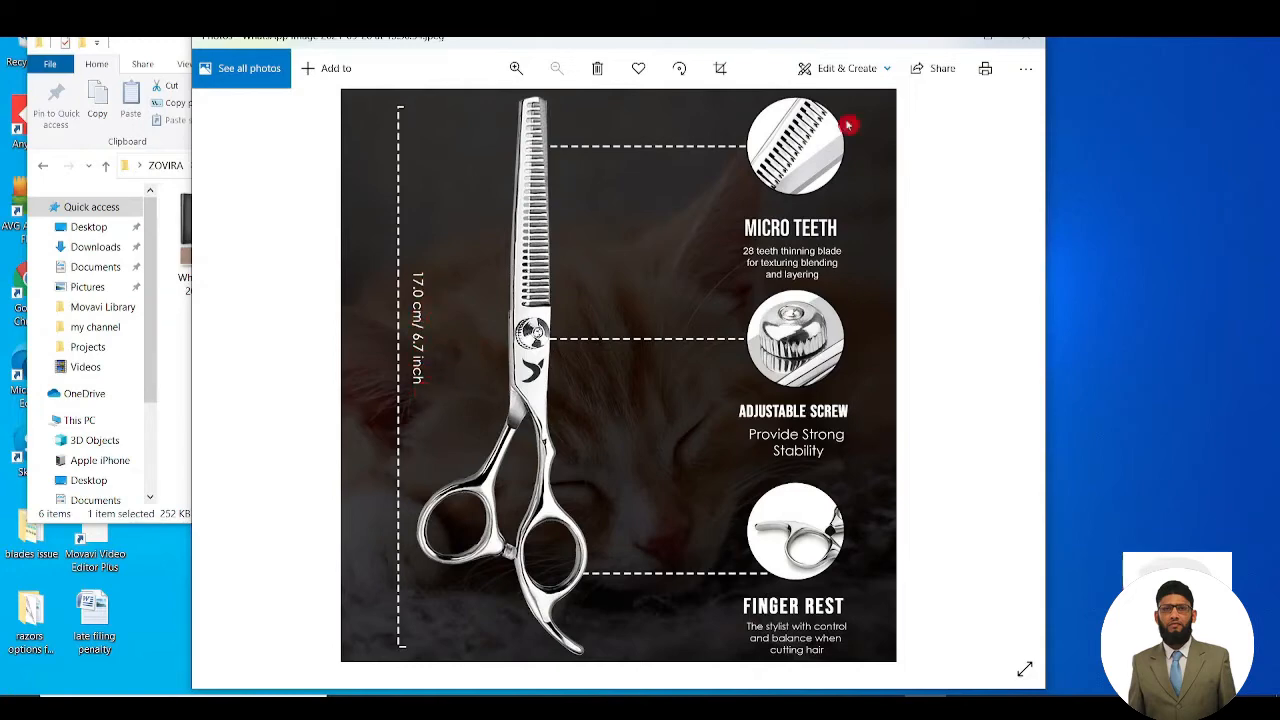
pyautogui.click(1024, 41)
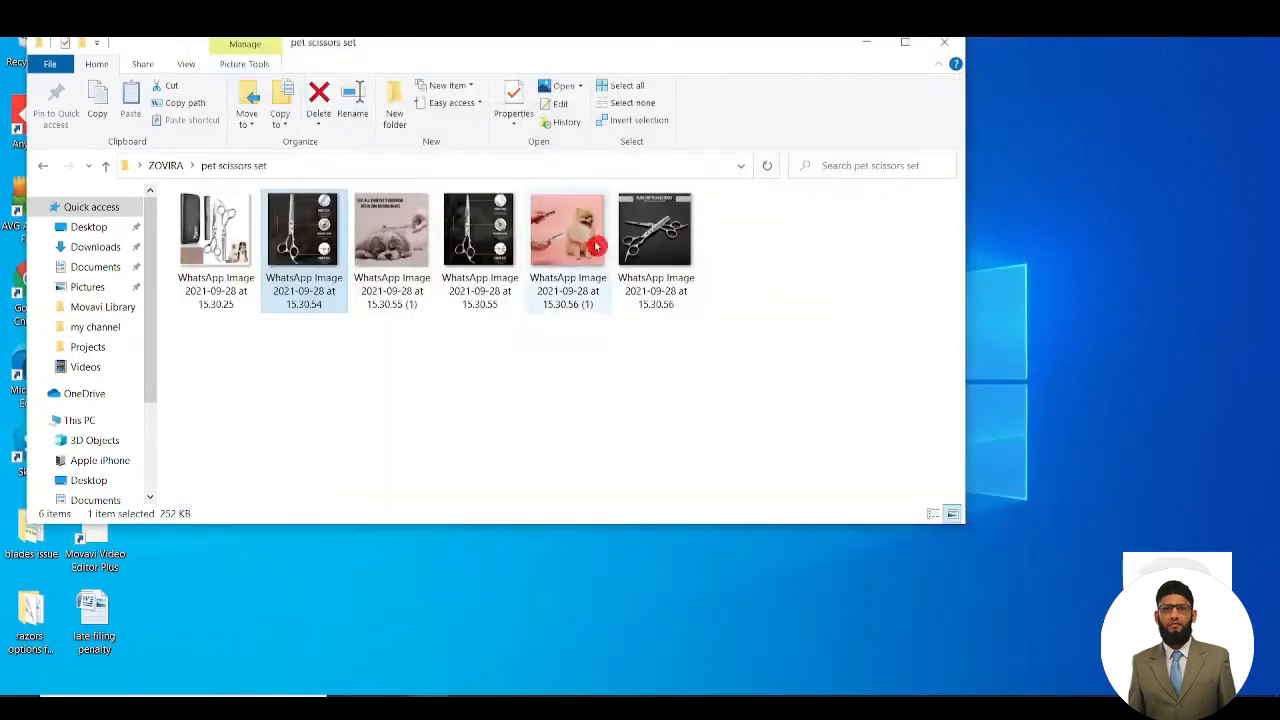
# View the straight-blade scissors picture for its dimensions, close it and return to the listing's variations.
pyautogui.click(513, 233)
pyautogui.doubleClick(513, 233)
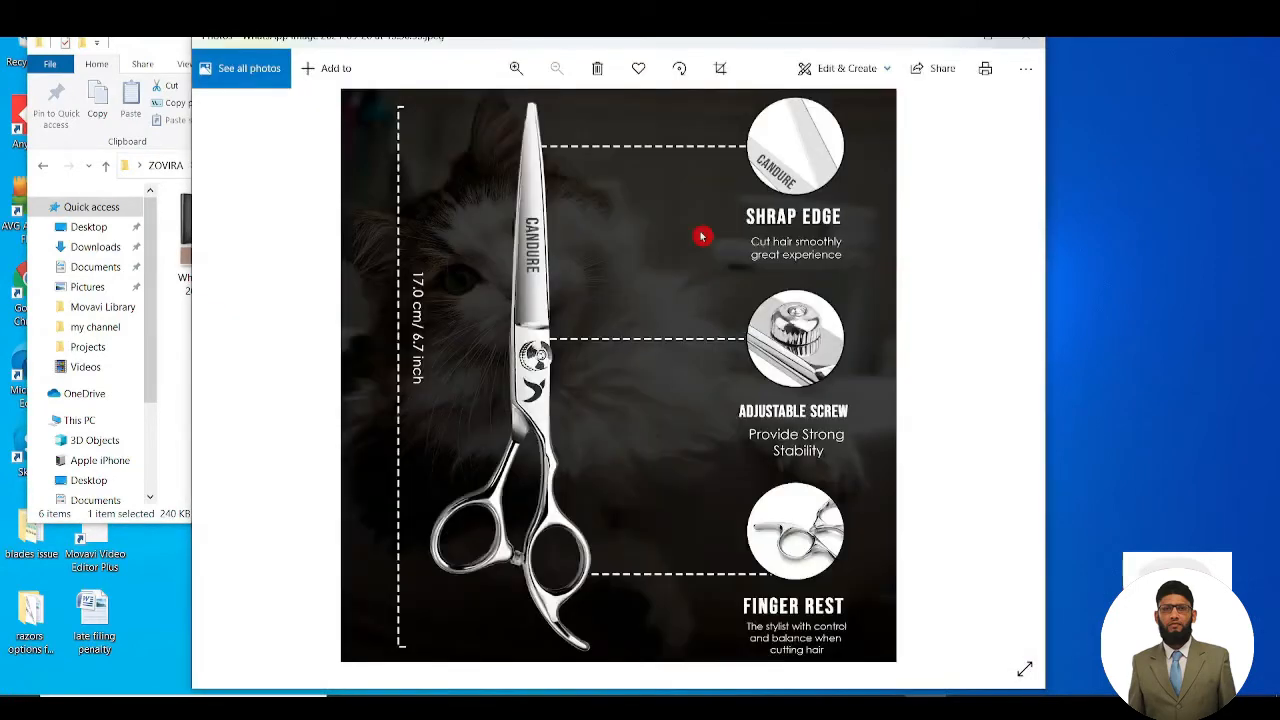
pyautogui.click(1022, 43)
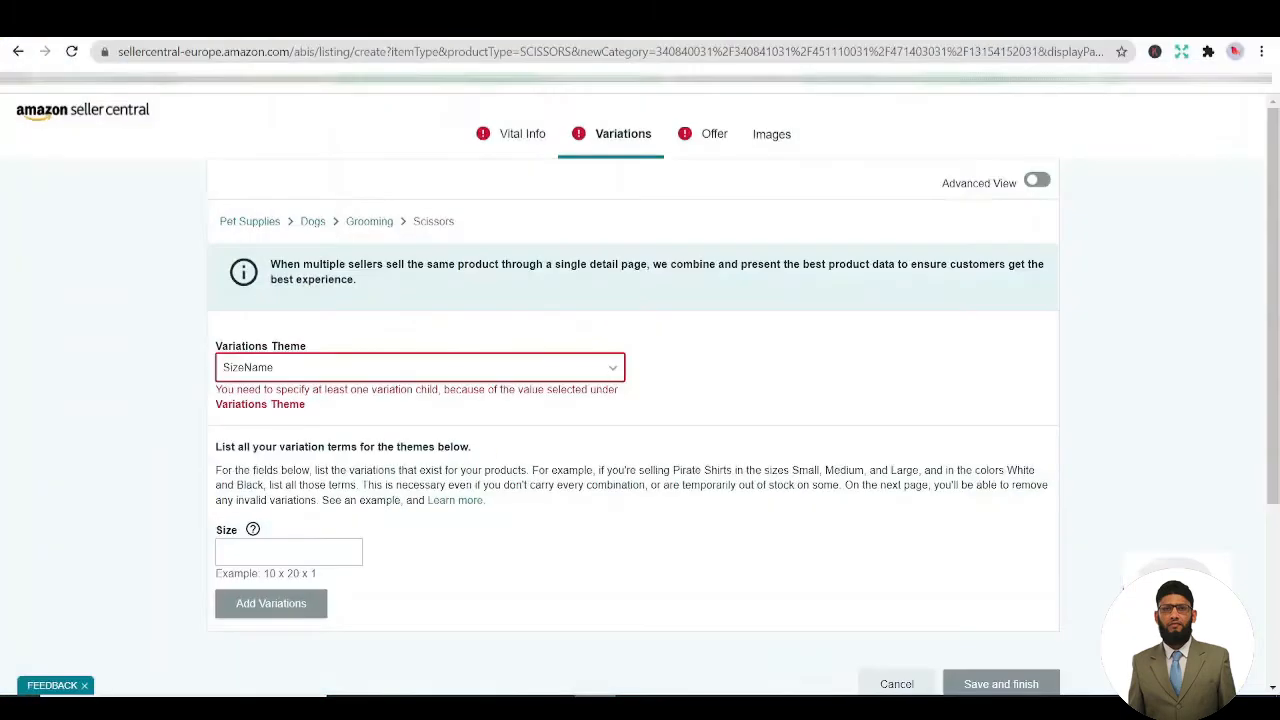
# Enter 17cm as the first size variation term.
pyautogui.click(320, 555)
pyautogui.click(114, 403)
pyautogui.scroll(-1, 114, 403)
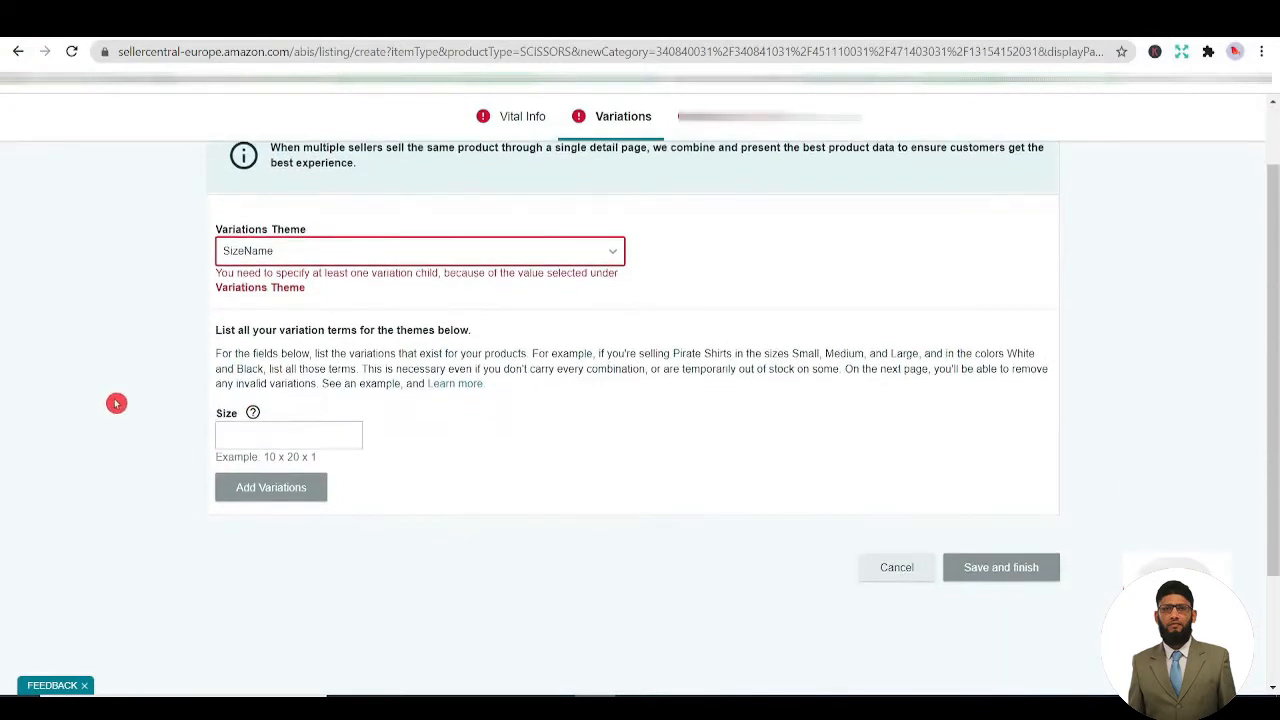
pyautogui.click(318, 441)
pyautogui.click(281, 445)
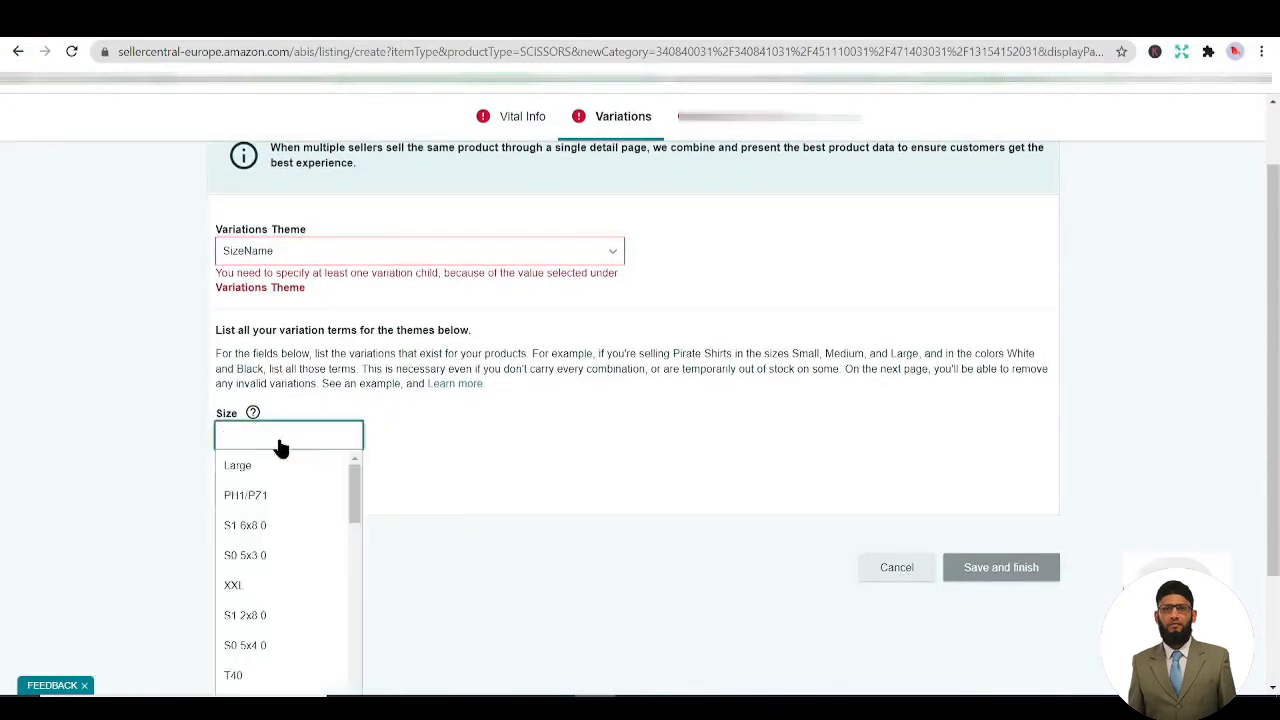
pyautogui.write('17cm')
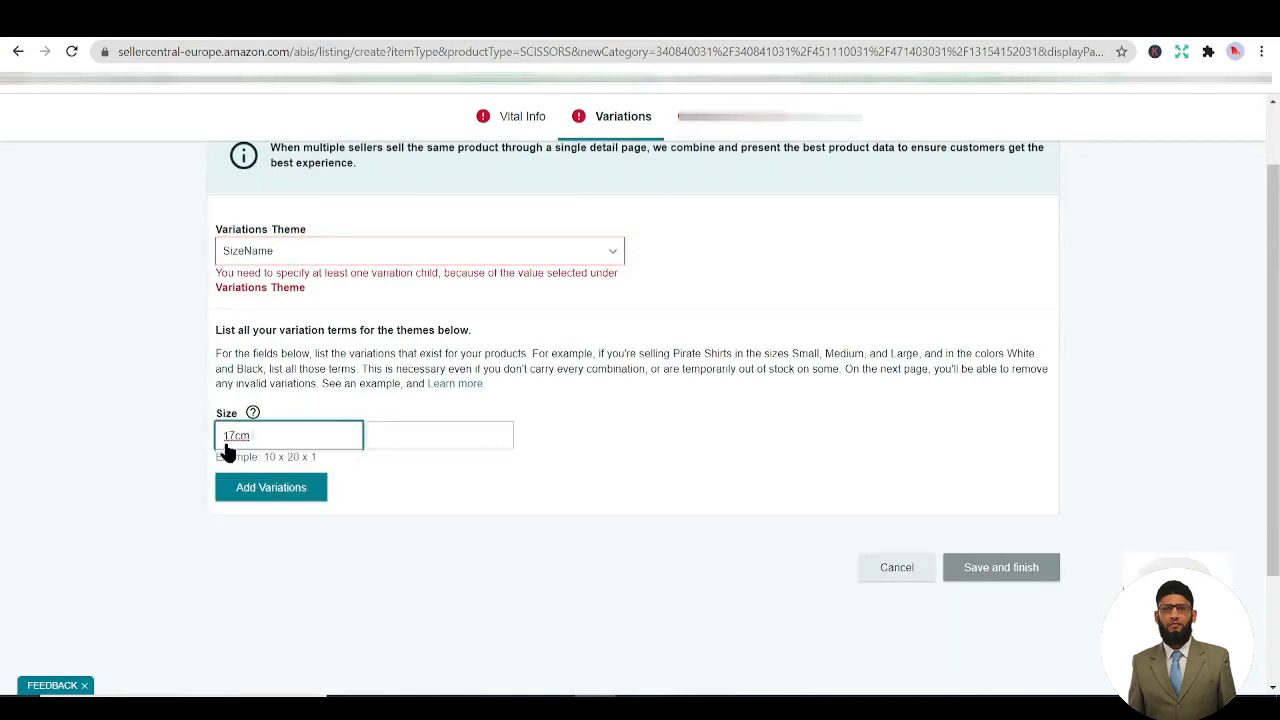
# Replace the size variation term with Pet Scissors Set and add it as a variation.
pyautogui.doubleClick(235, 440)
pyautogui.press('BackSpace')
pyautogui.write('pa')
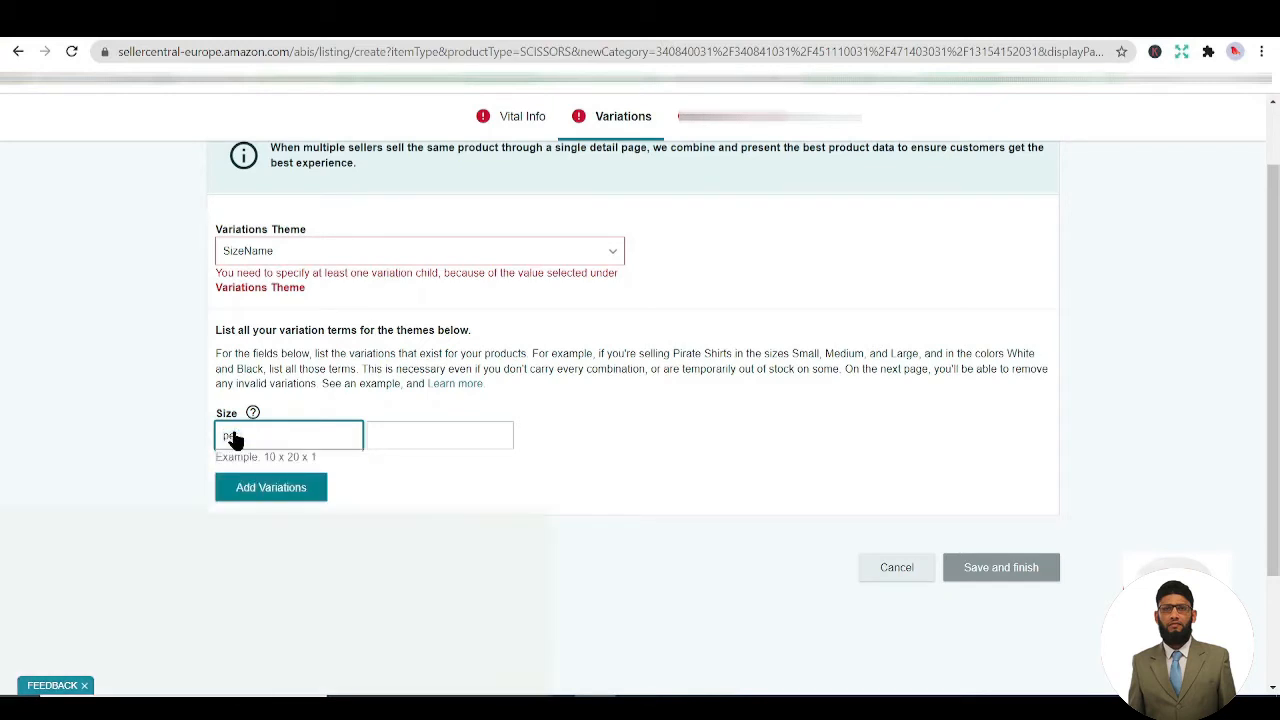
pyautogui.write('k')
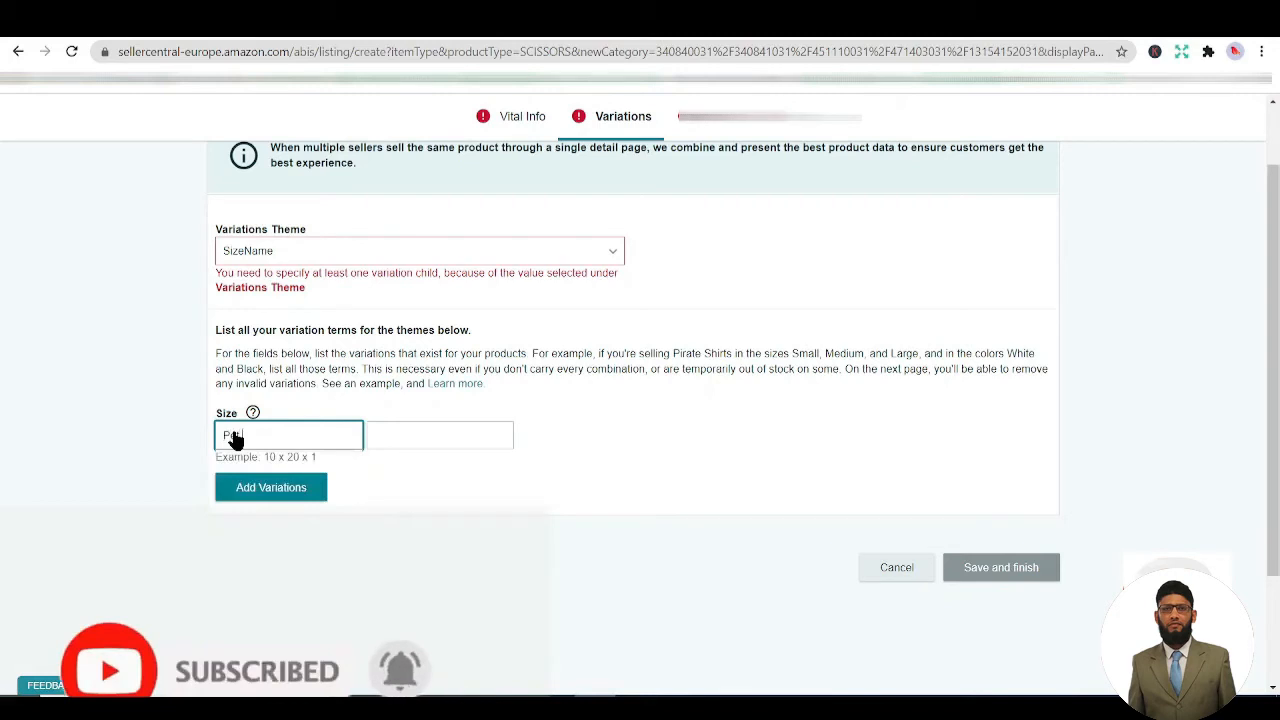
pyautogui.write(' Sc')
pyautogui.write('ieeors')
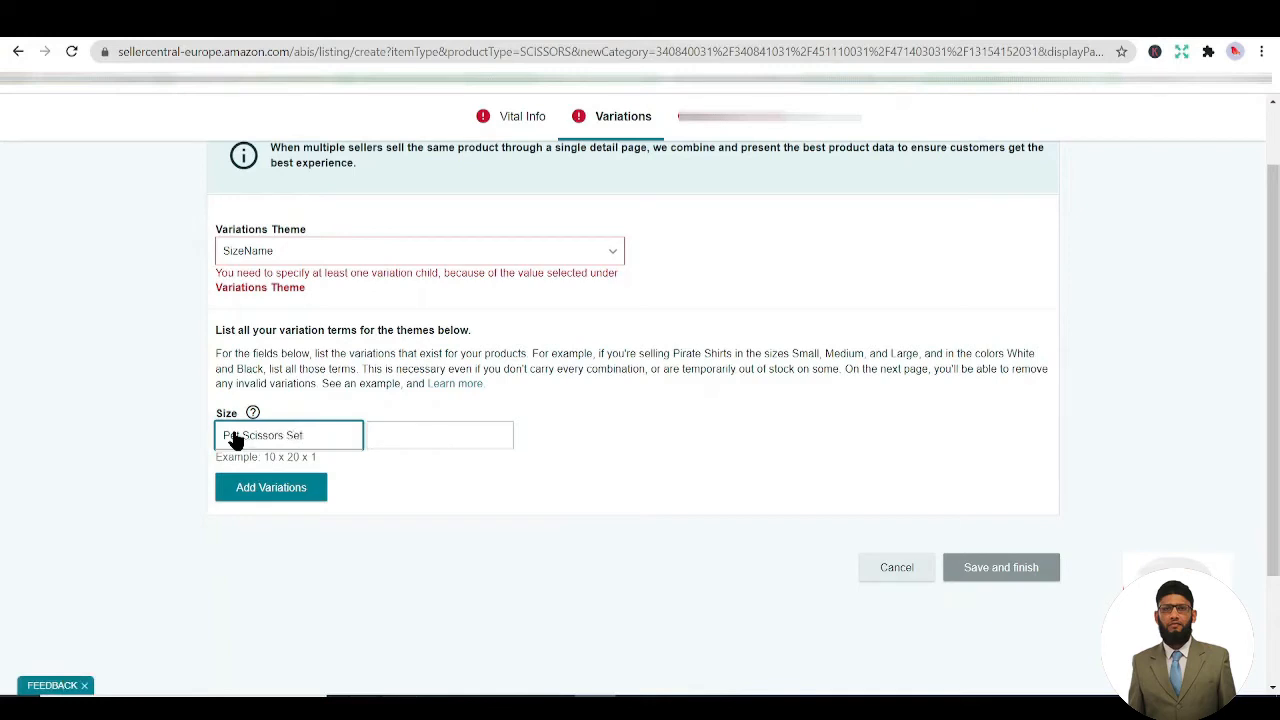
pyautogui.click(287, 498)
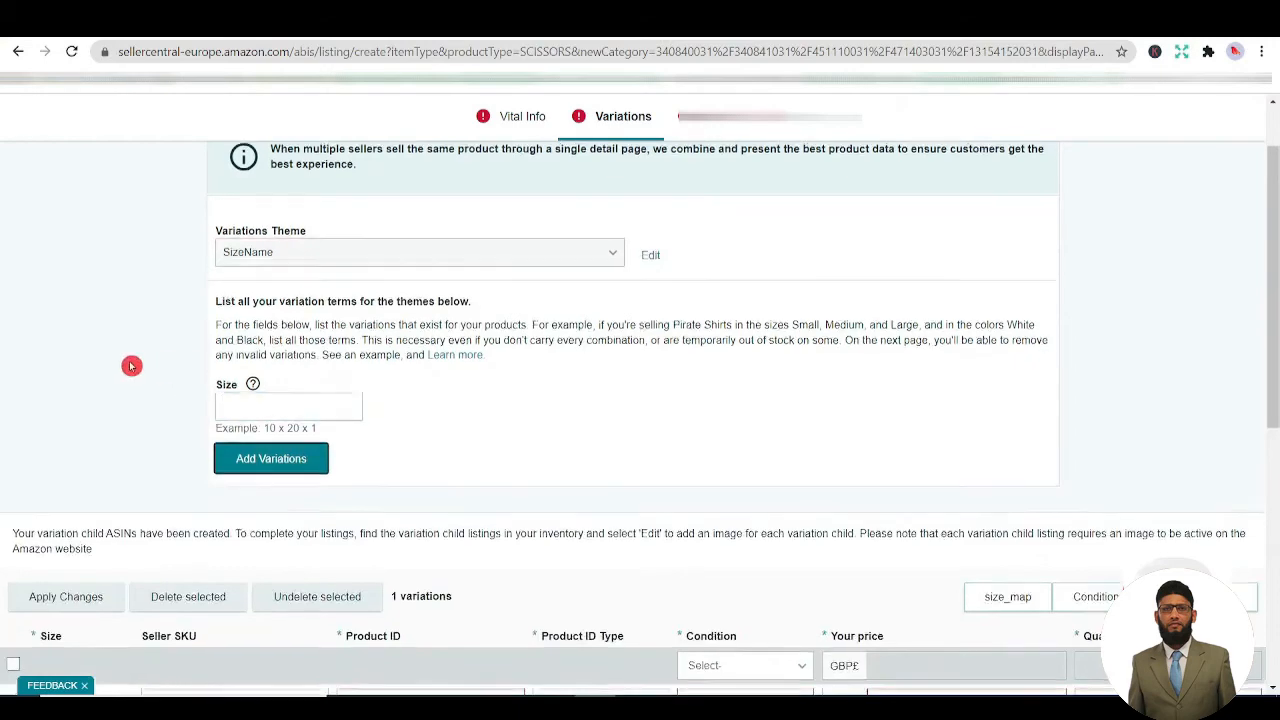
pyautogui.scroll(2, 131, 366)
pyautogui.scroll(-1, 165, 370)
pyautogui.scroll(-5, 164, 372)
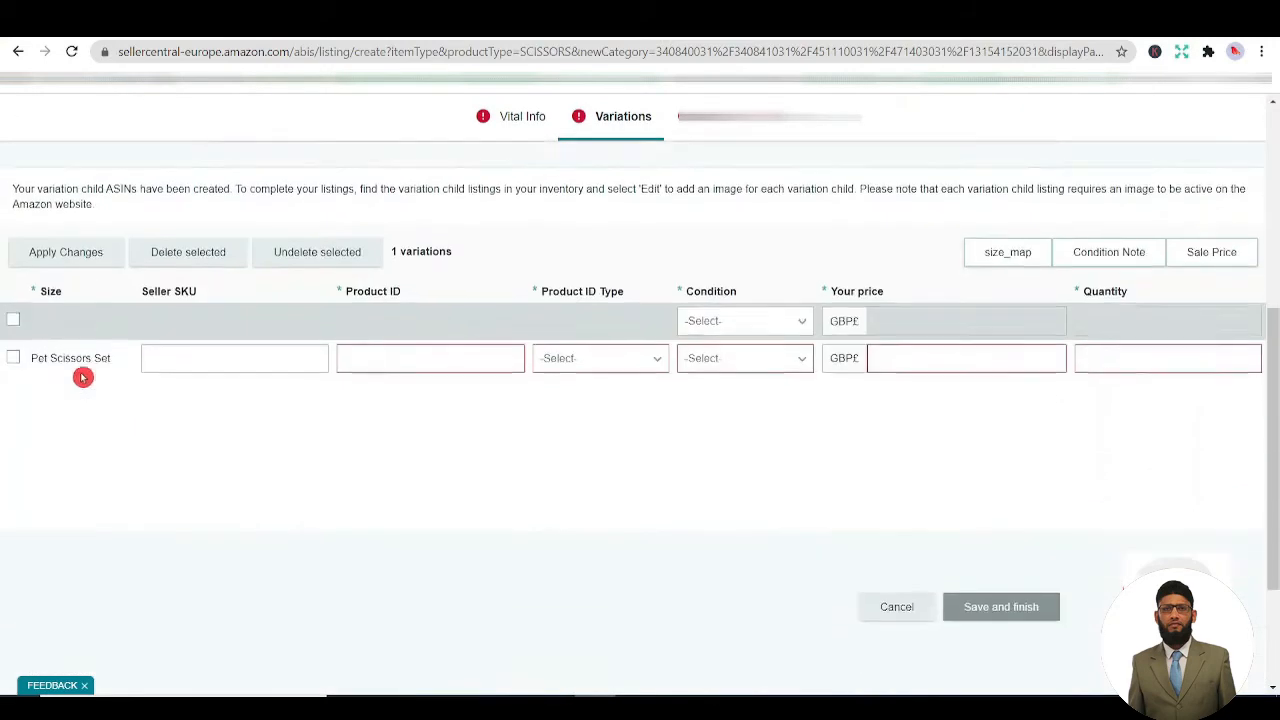
# Set the Pet Scissors Set variation's product ID type to EAN and its condition to New.
pyautogui.scroll(2, 186, 389)
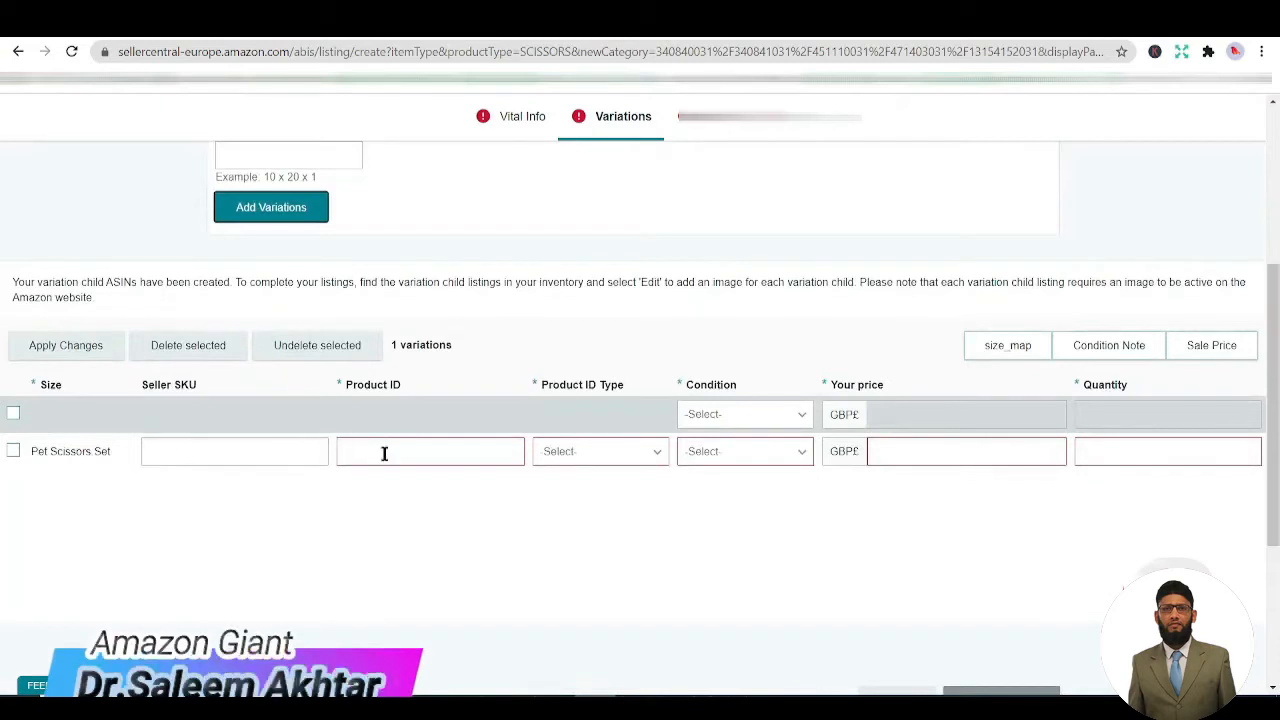
pyautogui.click(594, 450)
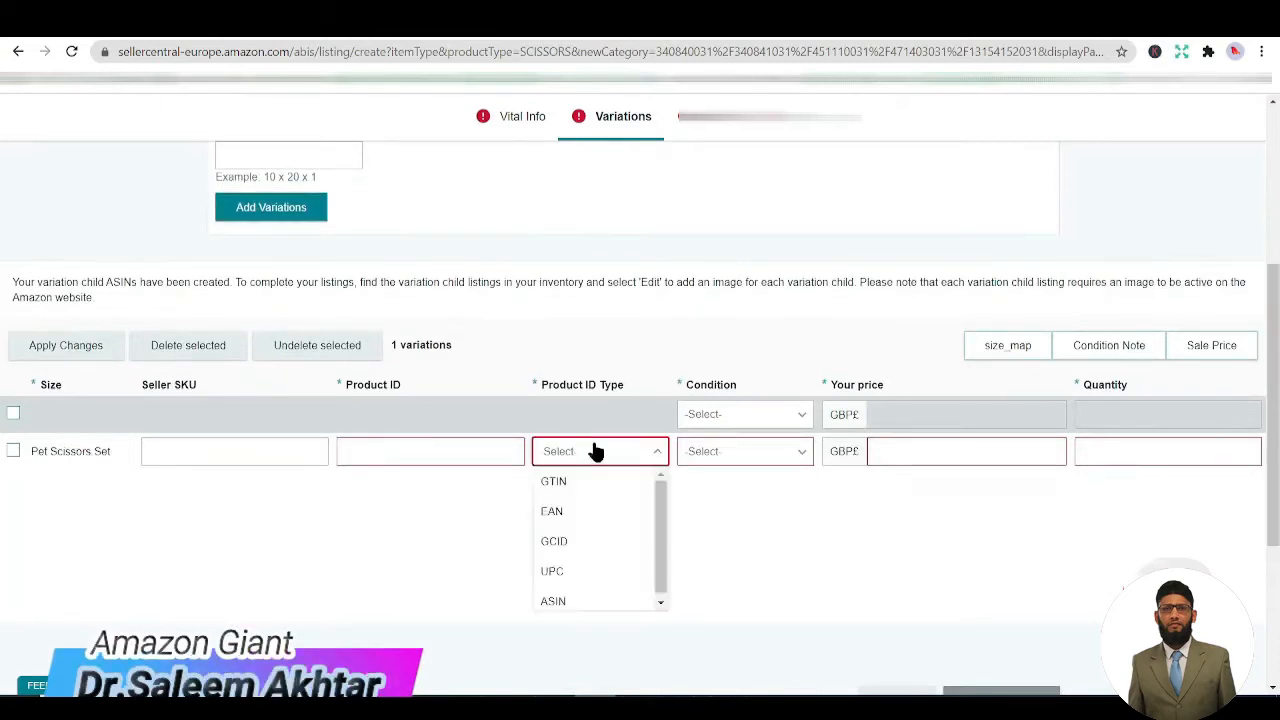
pyautogui.click(583, 510)
pyautogui.click(705, 455)
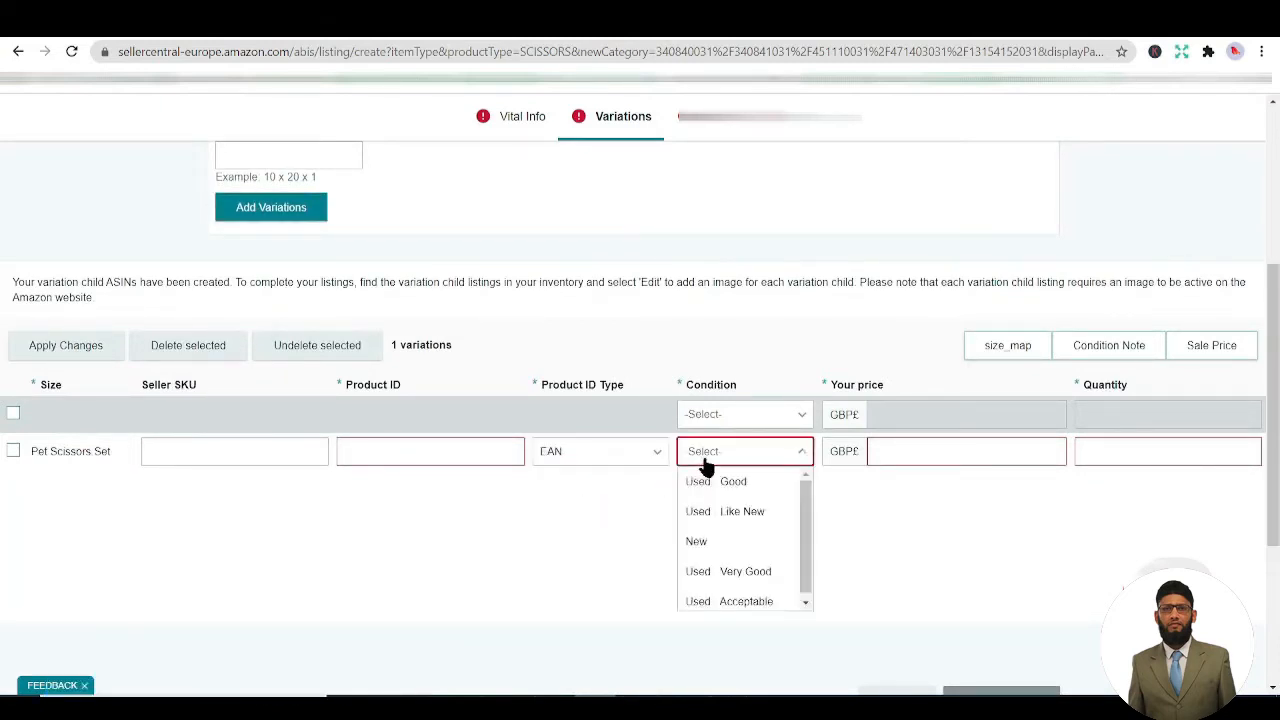
pyautogui.click(720, 549)
# Set the Pet Scissors Set variation's price to GBP 11.99 and its quantity to 100.
pyautogui.click(913, 455)
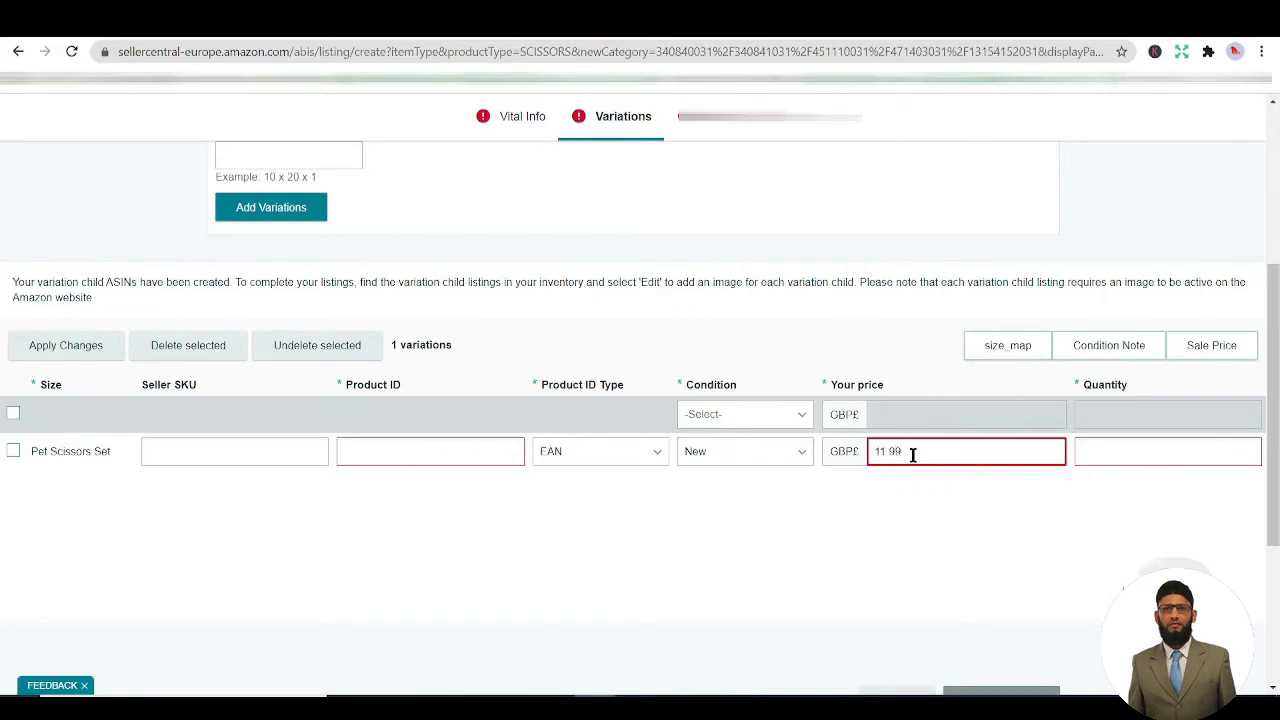
pyautogui.click(1109, 464)
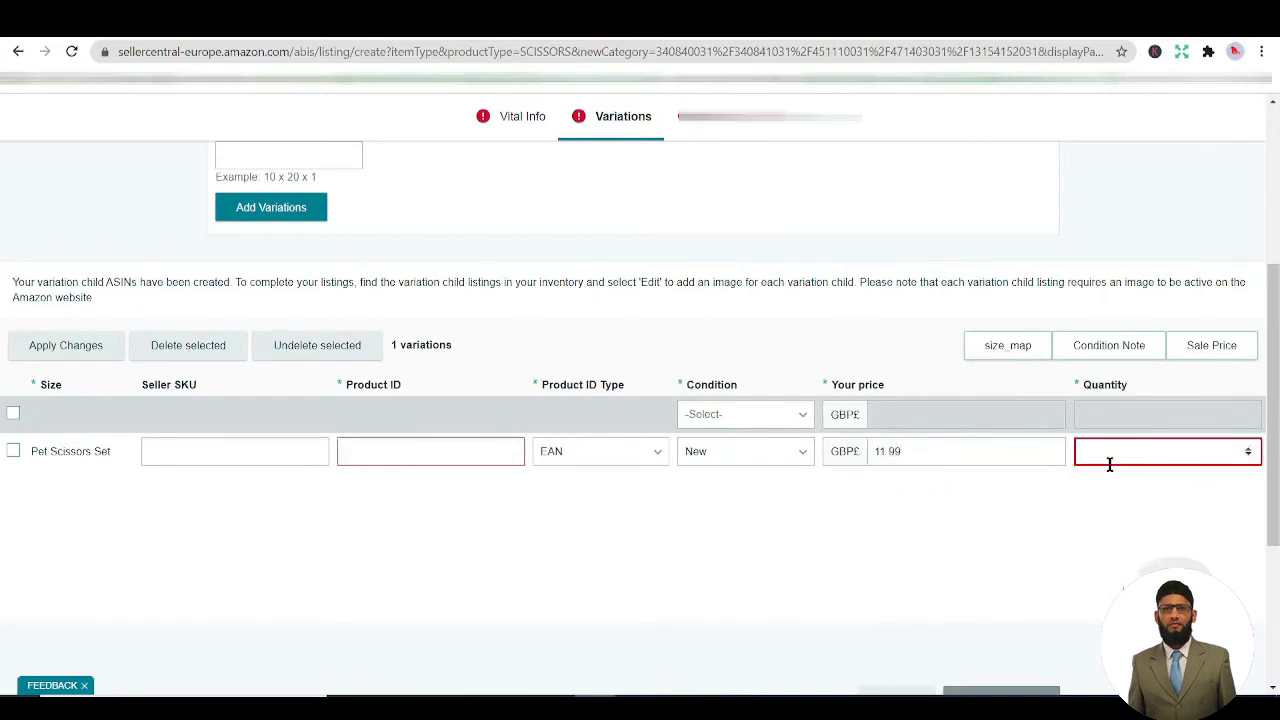
pyautogui.click(454, 504)
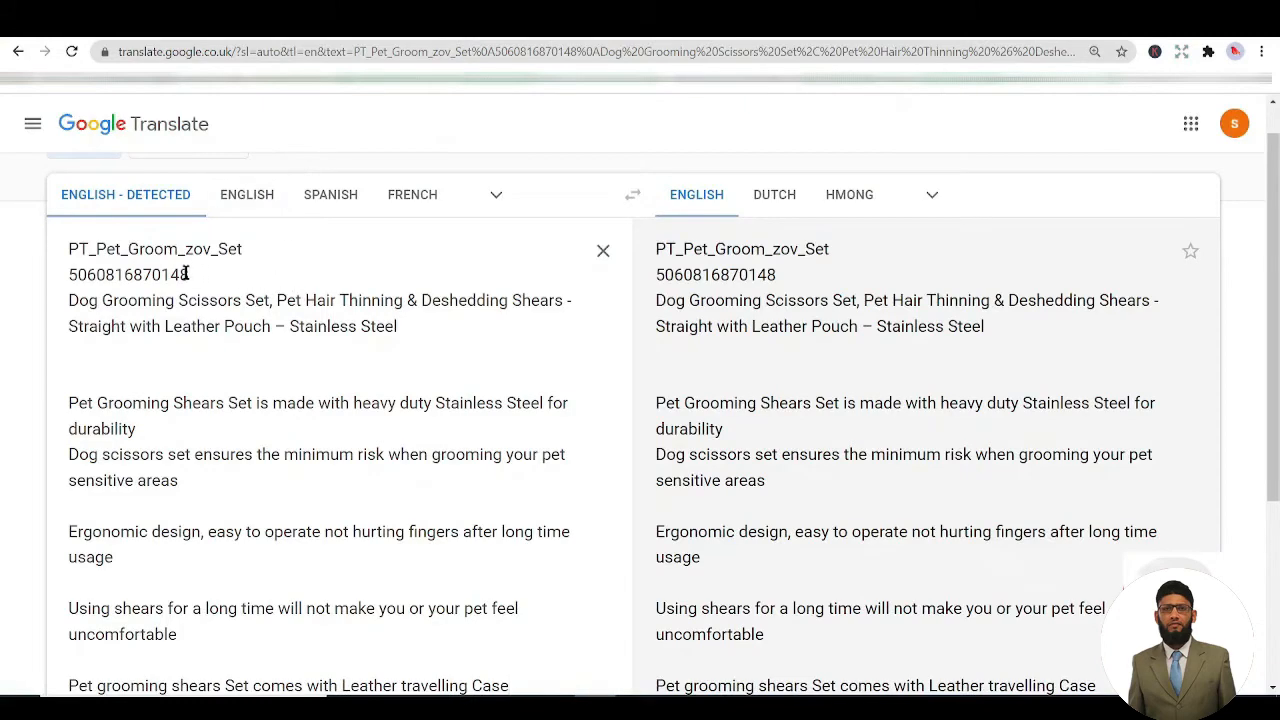
pyautogui.doubleClick(171, 273)
pyautogui.hotkey('ctrl', 'c')
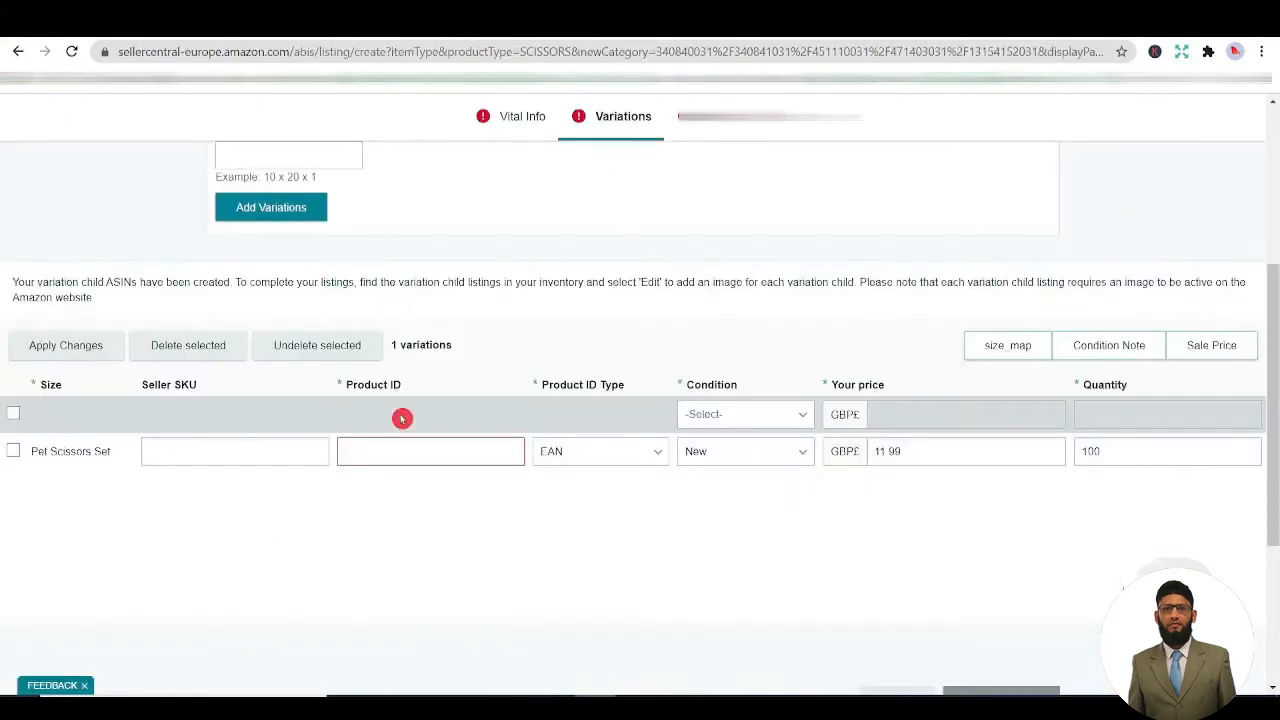
pyautogui.click(409, 451)
pyautogui.hotkey('ctrl', 'v')
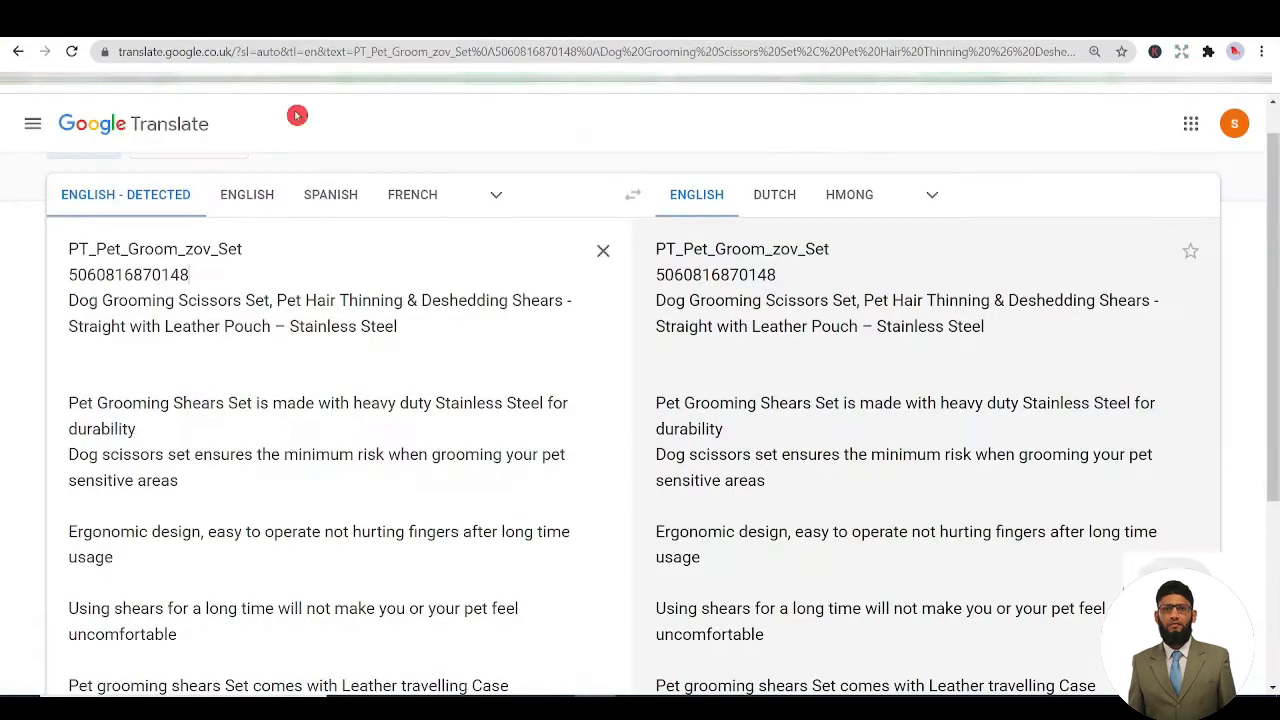
# Copy PT_Pet_Groom_zov_Set from the Google Translate notes into the variation's Seller SKU in Seller Central.
pyautogui.doubleClick(145, 249)
pyautogui.hotkey('ctrl', 'c')
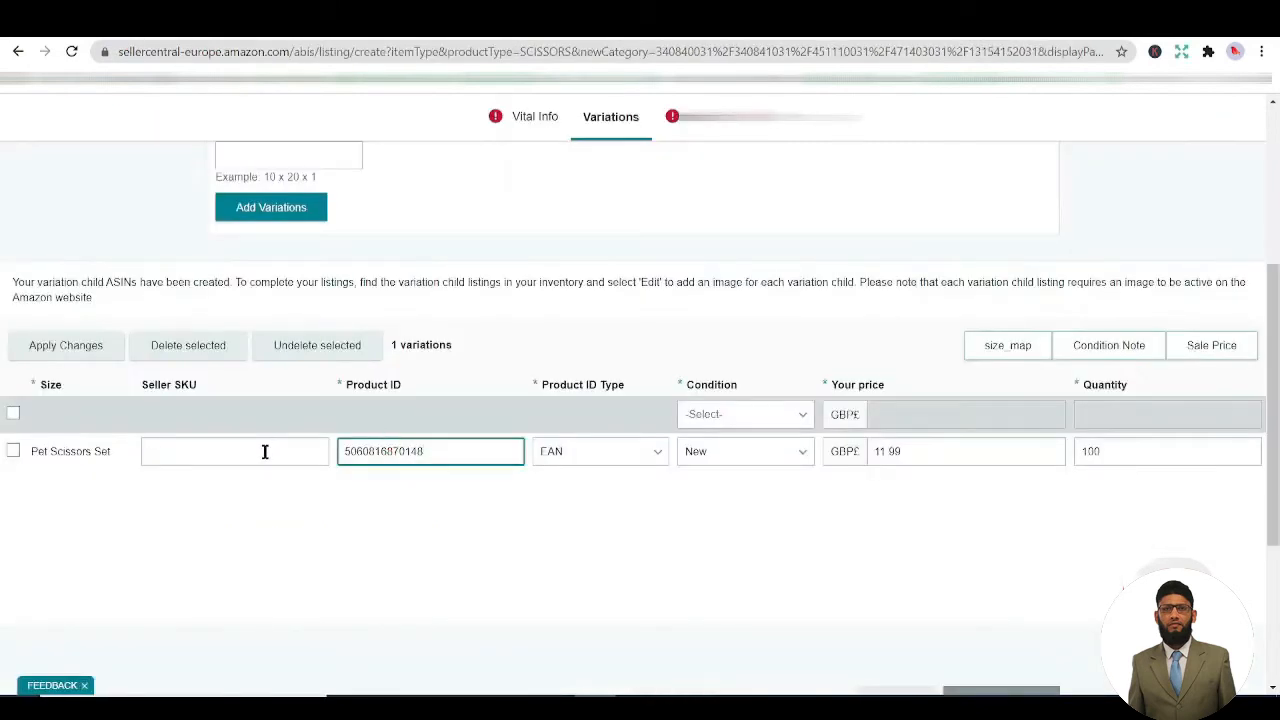
pyautogui.click(265, 451)
pyautogui.hotkey('ctrl', 'v')
pyautogui.click(230, 505)
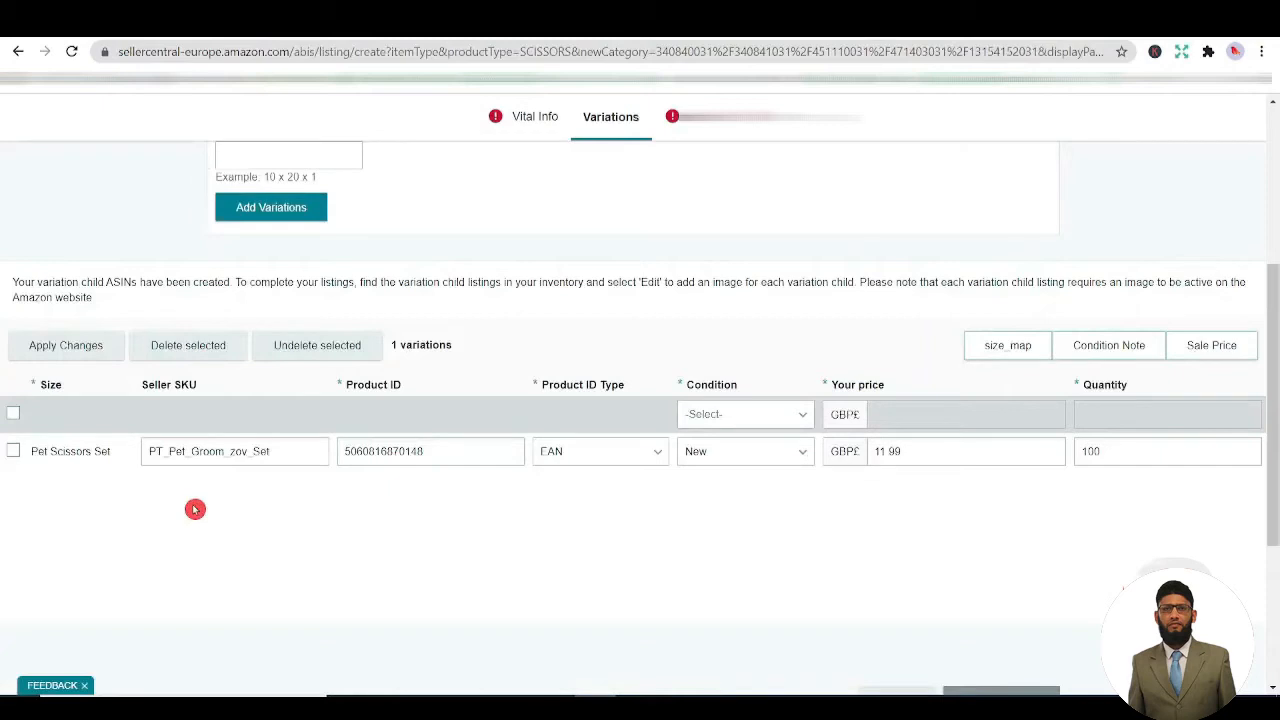
# Capitalize the Z in the variation's Seller SKU so it reads PT_Pet_Groom_Zov_Set.
pyautogui.click(236, 455)
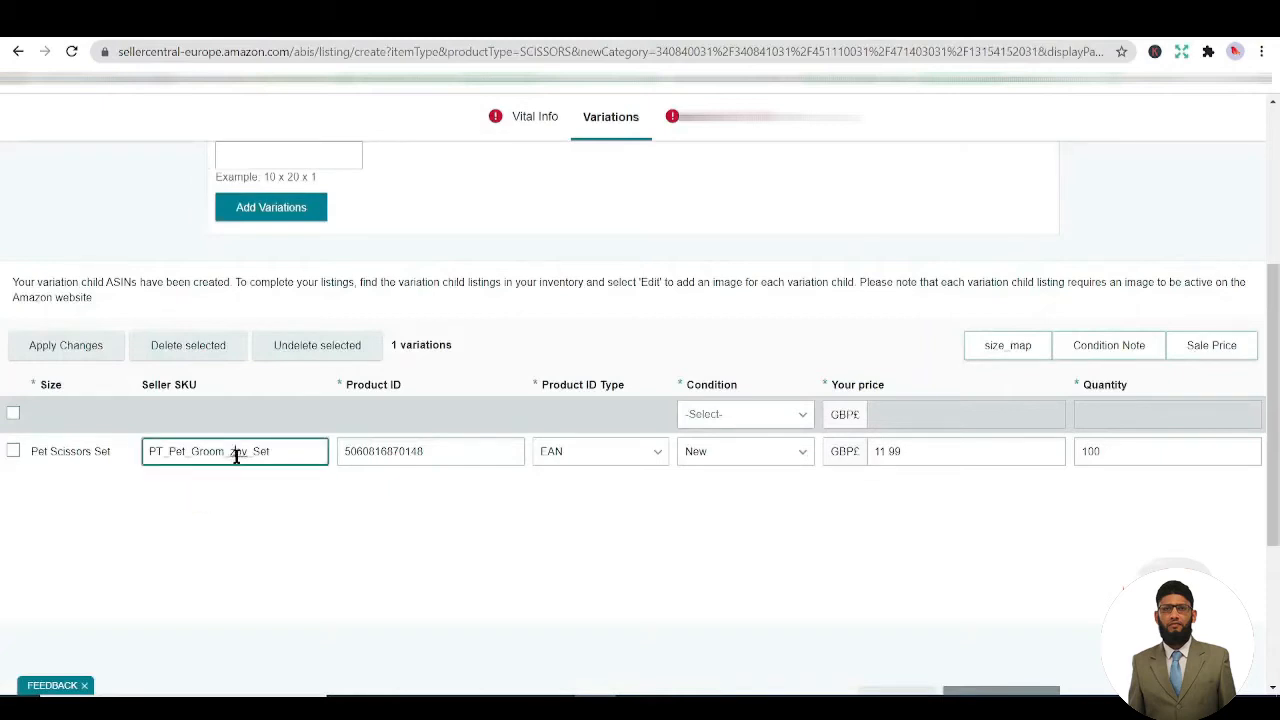
pyautogui.press('BackSpace')
pyautogui.write('Z')
pyautogui.click(251, 509)
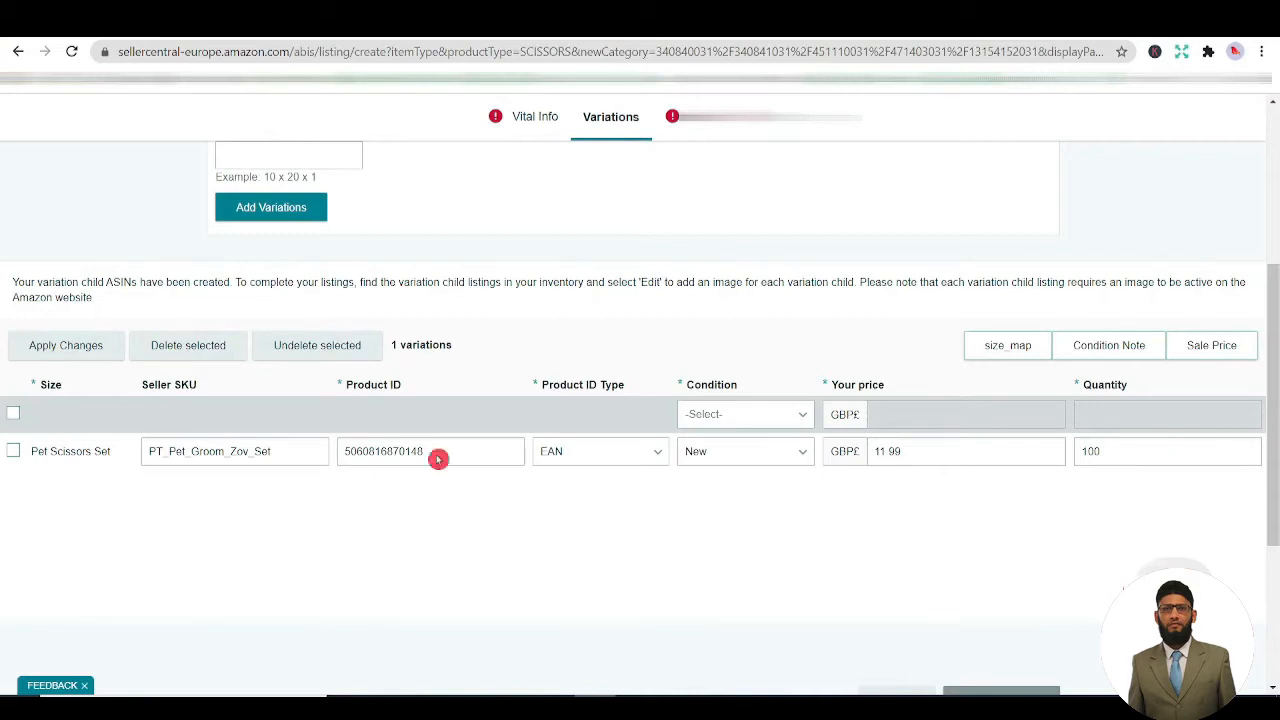
# Copy the "Dog Grooming Scissors Set, Pet Hair Thinning & Deshedding Shears" title line from the Google Translate notes into the Vital Info title.
pyautogui.scroll(2, 329, 367)
pyautogui.scroll(1, 330, 368)
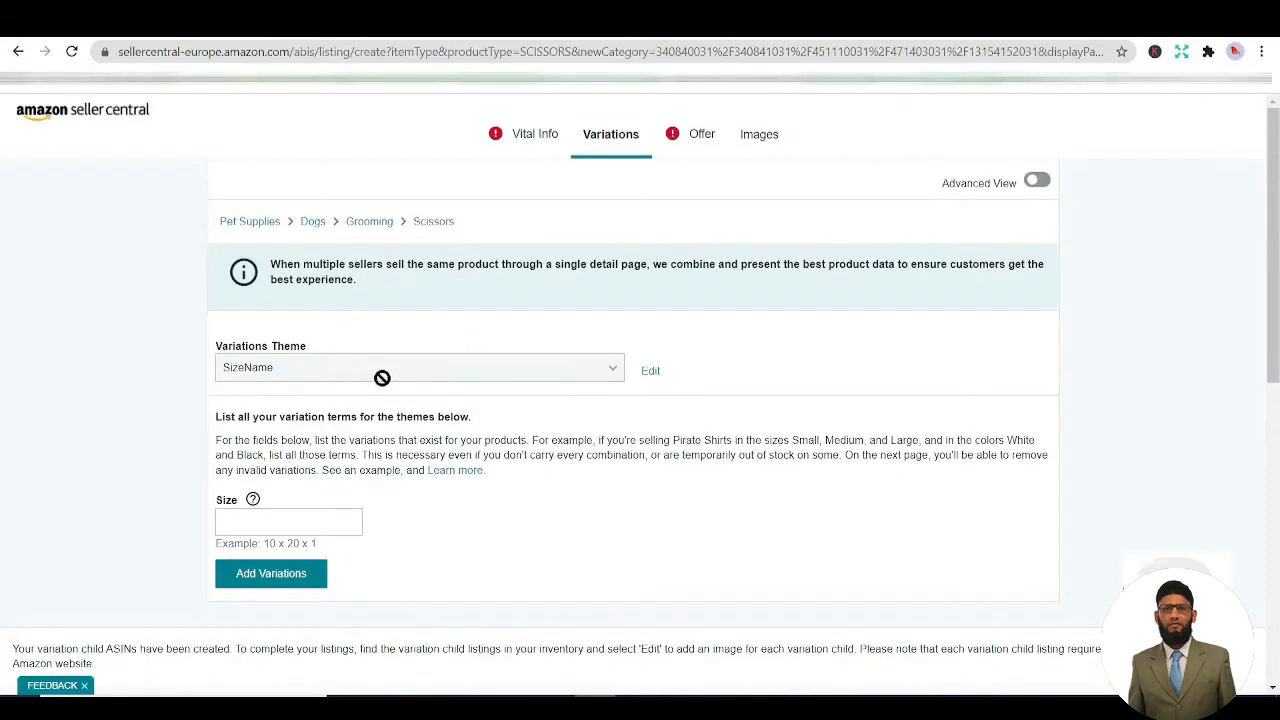
pyautogui.click(524, 138)
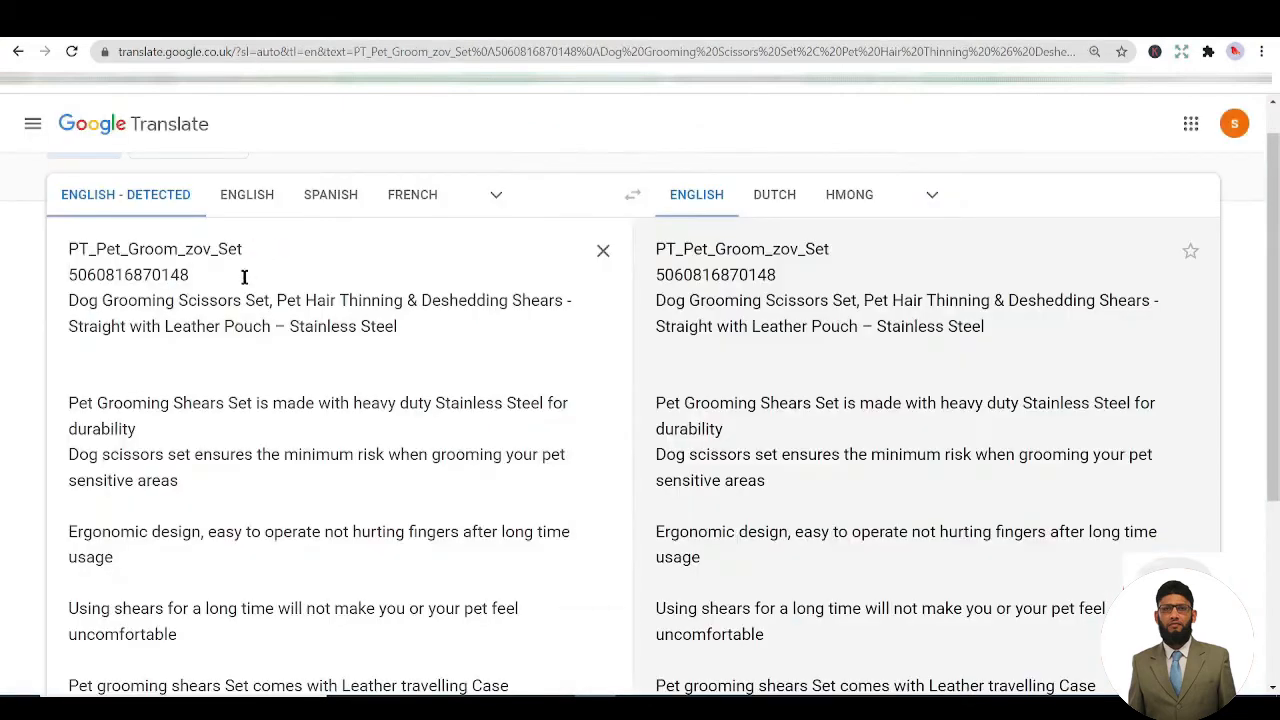
pyautogui.doubleClick(235, 300)
pyautogui.tripleClick(235, 300)
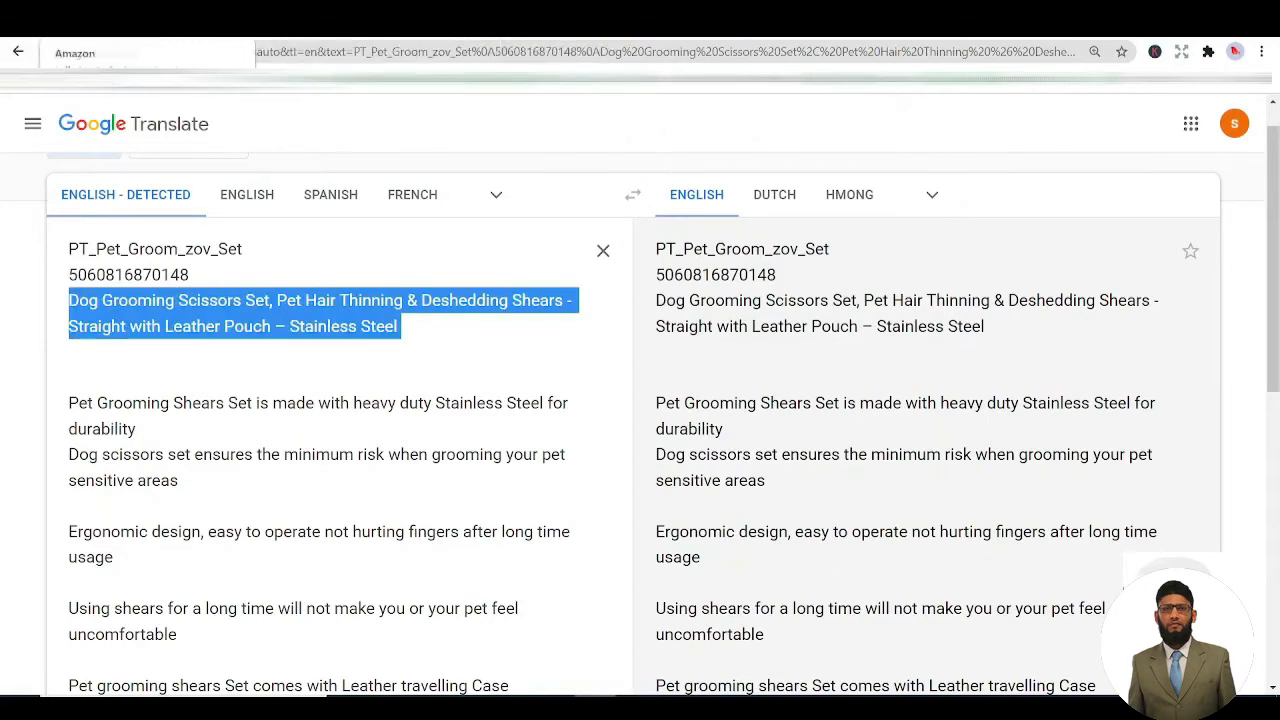
pyautogui.click(100, 20)
pyautogui.click(533, 343)
pyautogui.write('Dog Grooming Scissors Set, Pet Hair Thinning & Deshedding Shears - Straight with Leather Pouch - Stainless Steel')
pyautogui.click(294, 369)
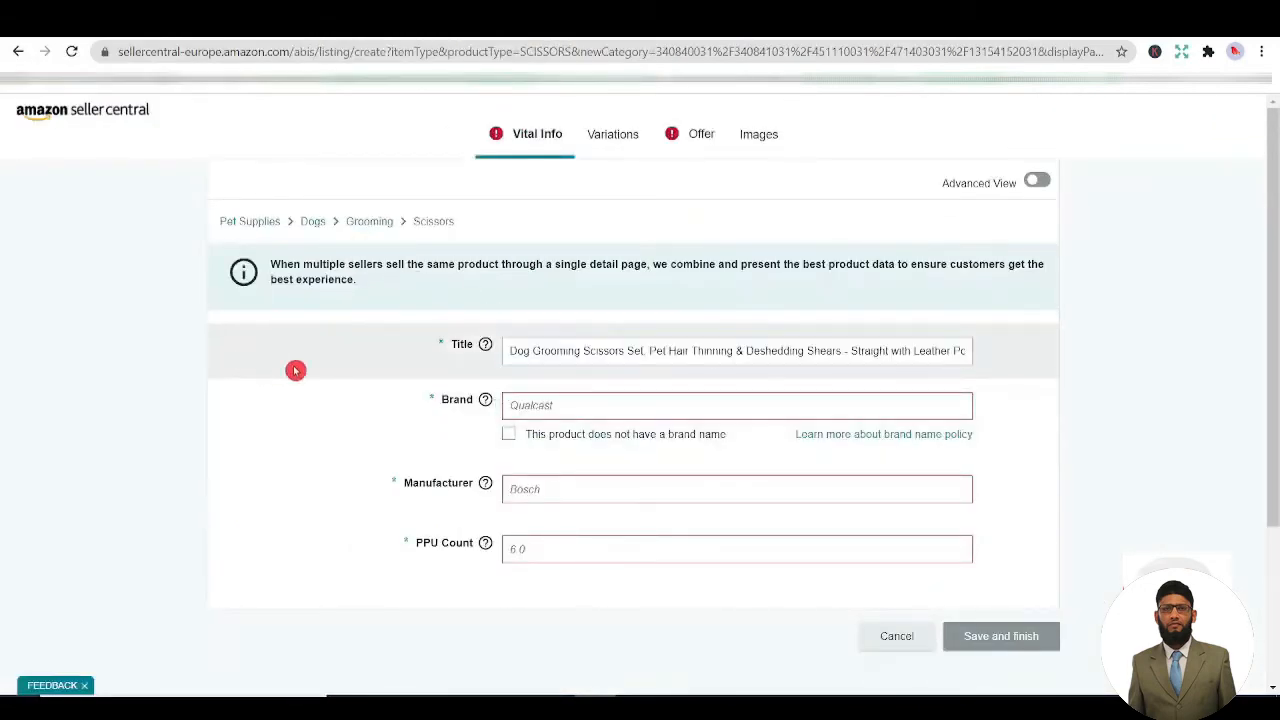
# Enter ZOVIRA as both the brand and the manufacturer of the product.
pyautogui.click(533, 408)
pyautogui.click(300, 20)
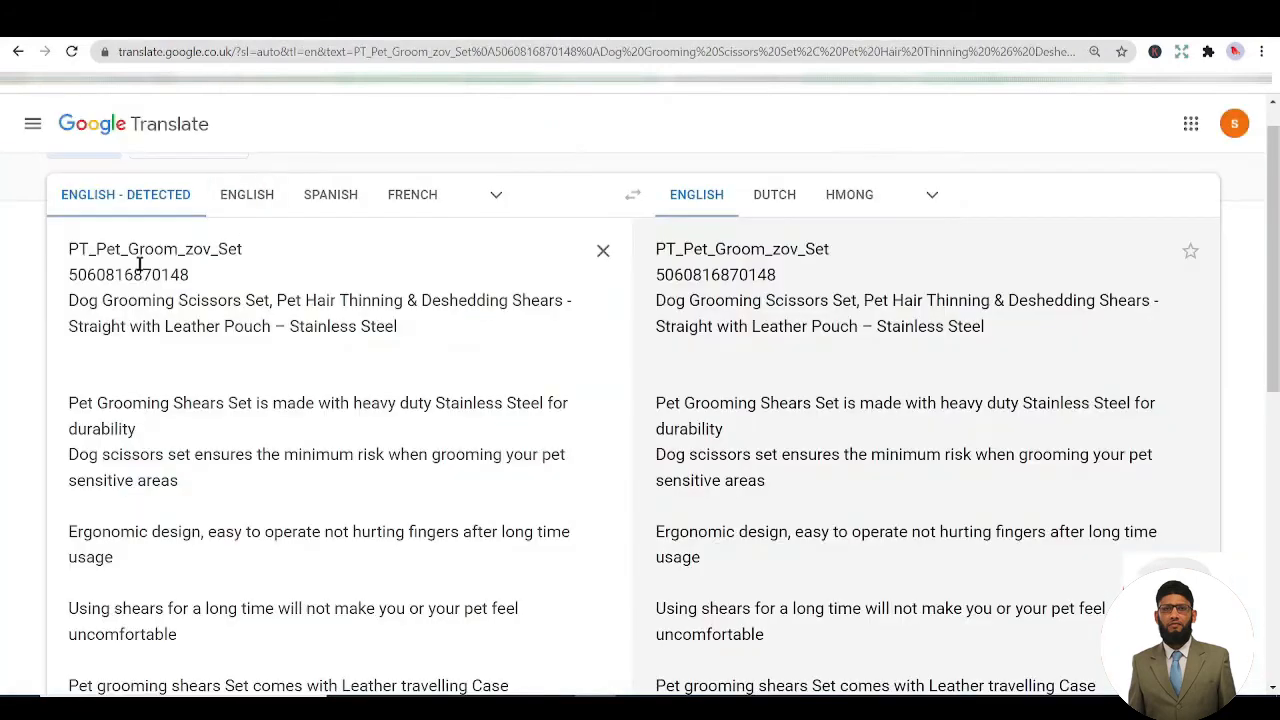
pyautogui.click(100, 20)
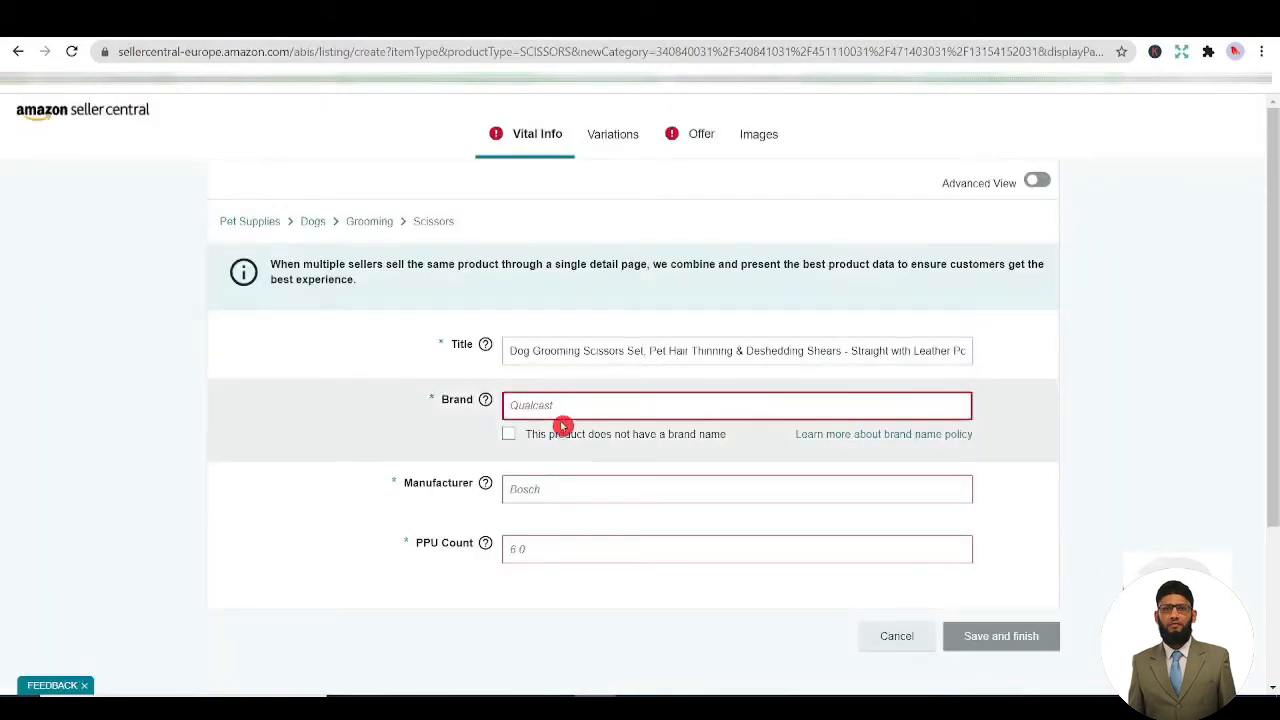
pyautogui.write('7OVIRA')
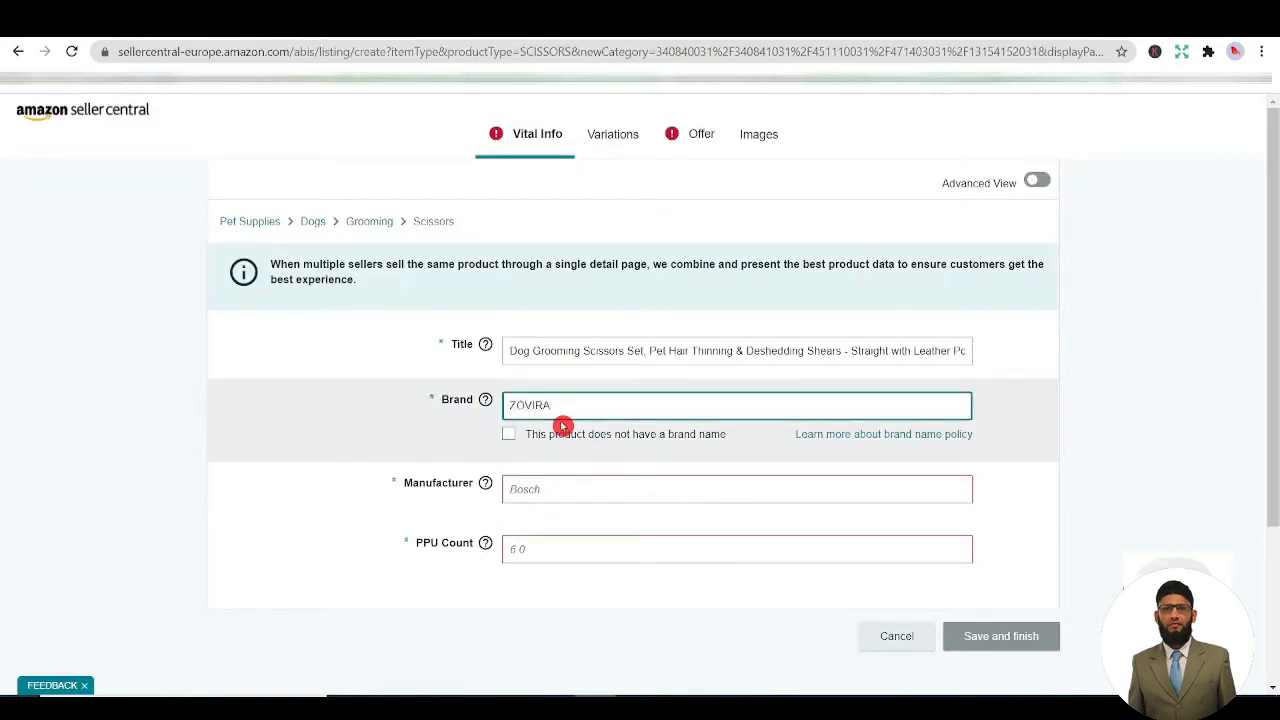
pyautogui.doubleClick(538, 408)
pyautogui.hotkey('ctrl', 'c')
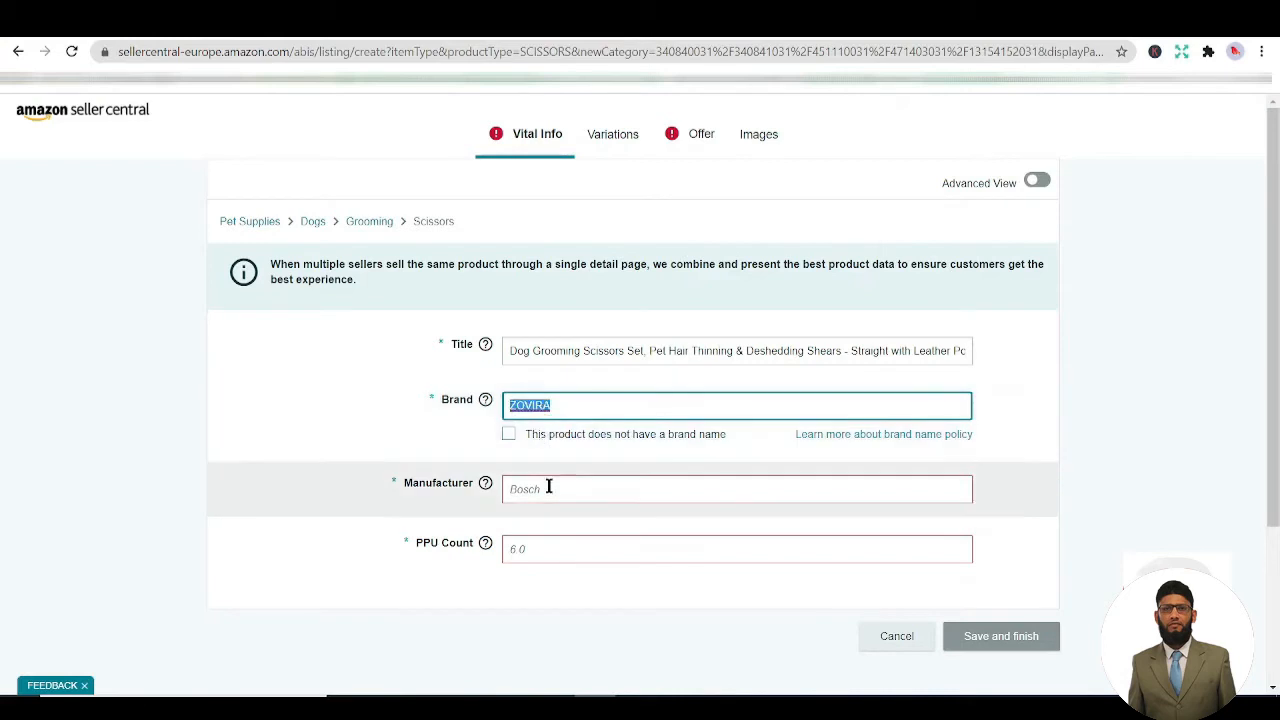
pyautogui.click(546, 486)
pyautogui.hotkey('ctrl', 'v')
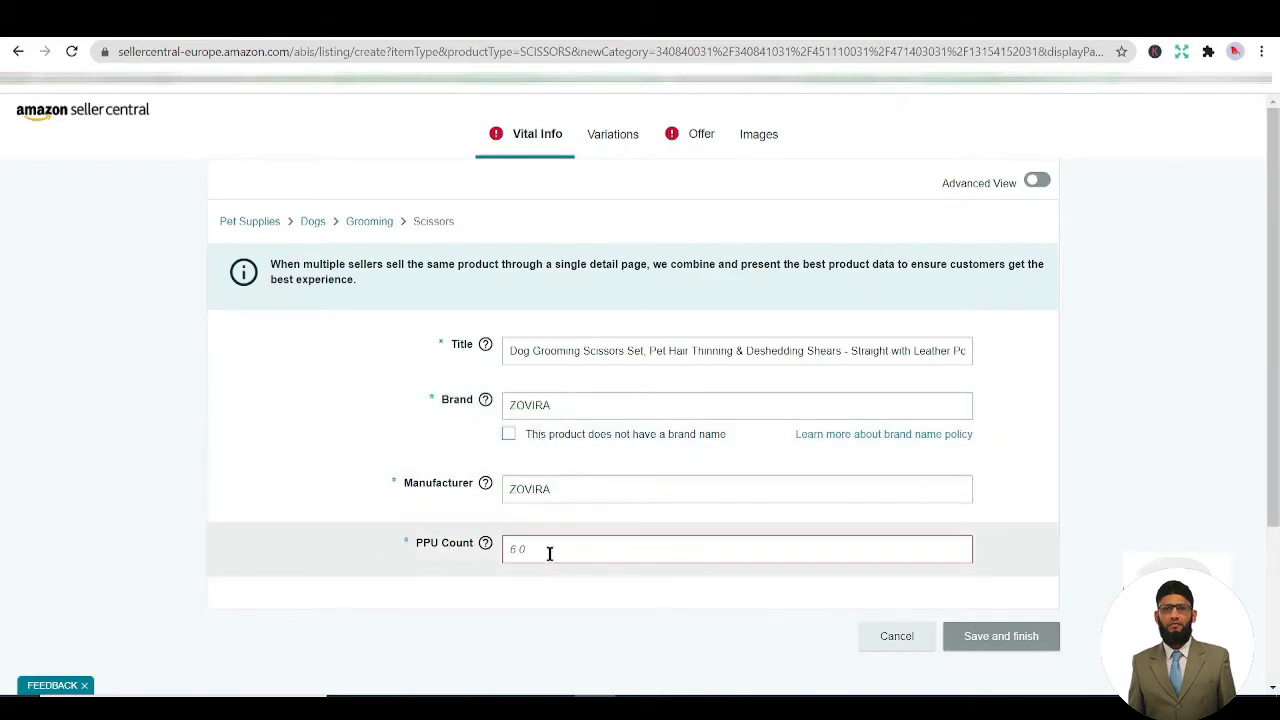
pyautogui.moveTo(484, 548)
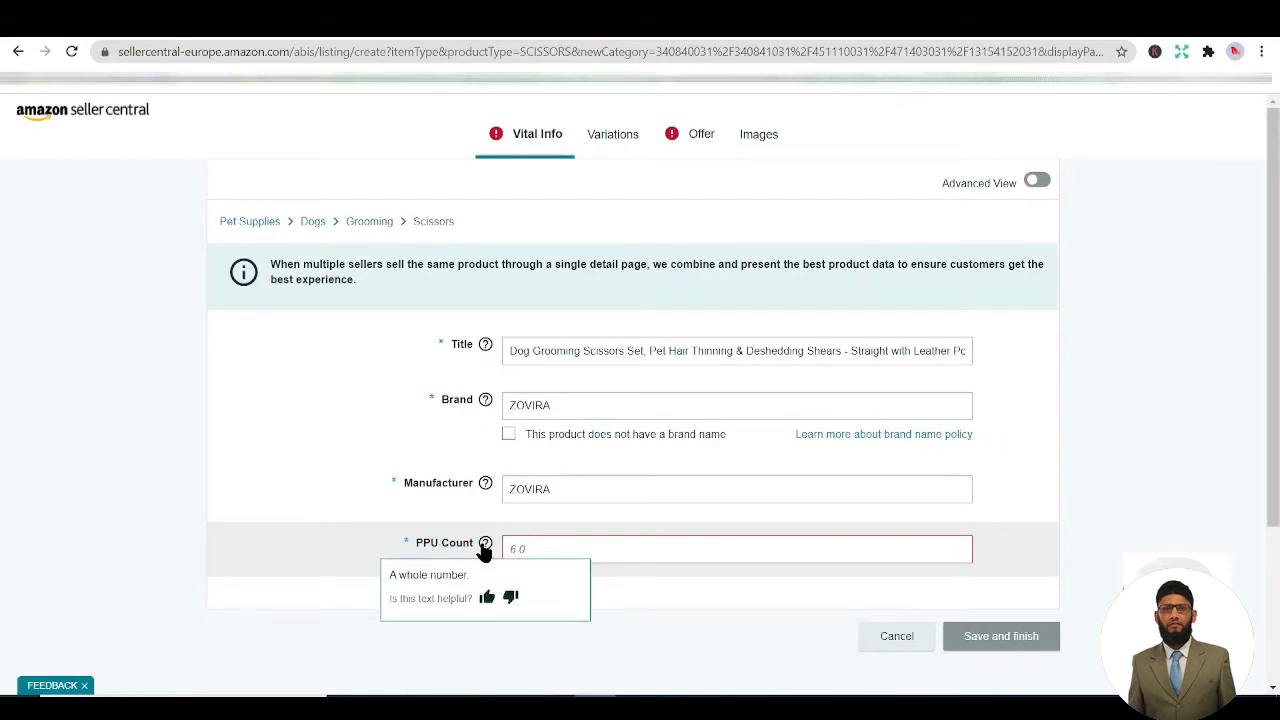
pyautogui.click(516, 546)
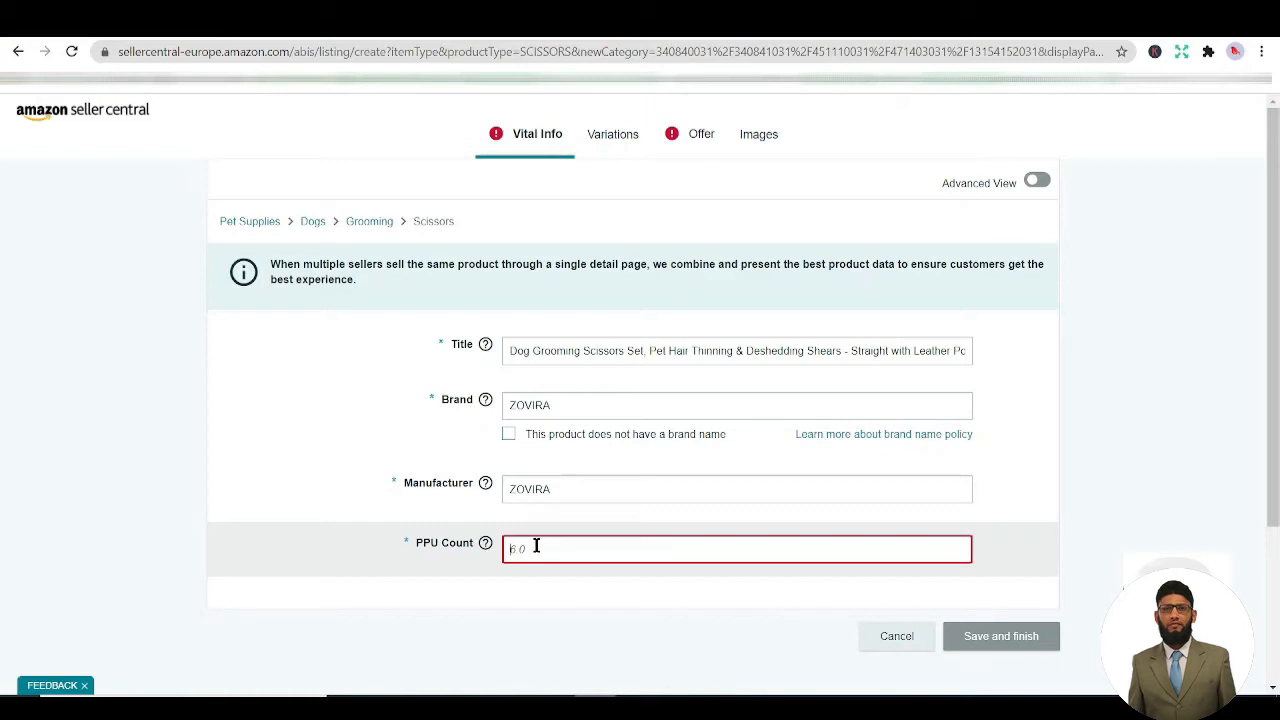
pyautogui.click(505, 540)
pyautogui.write('0.25')
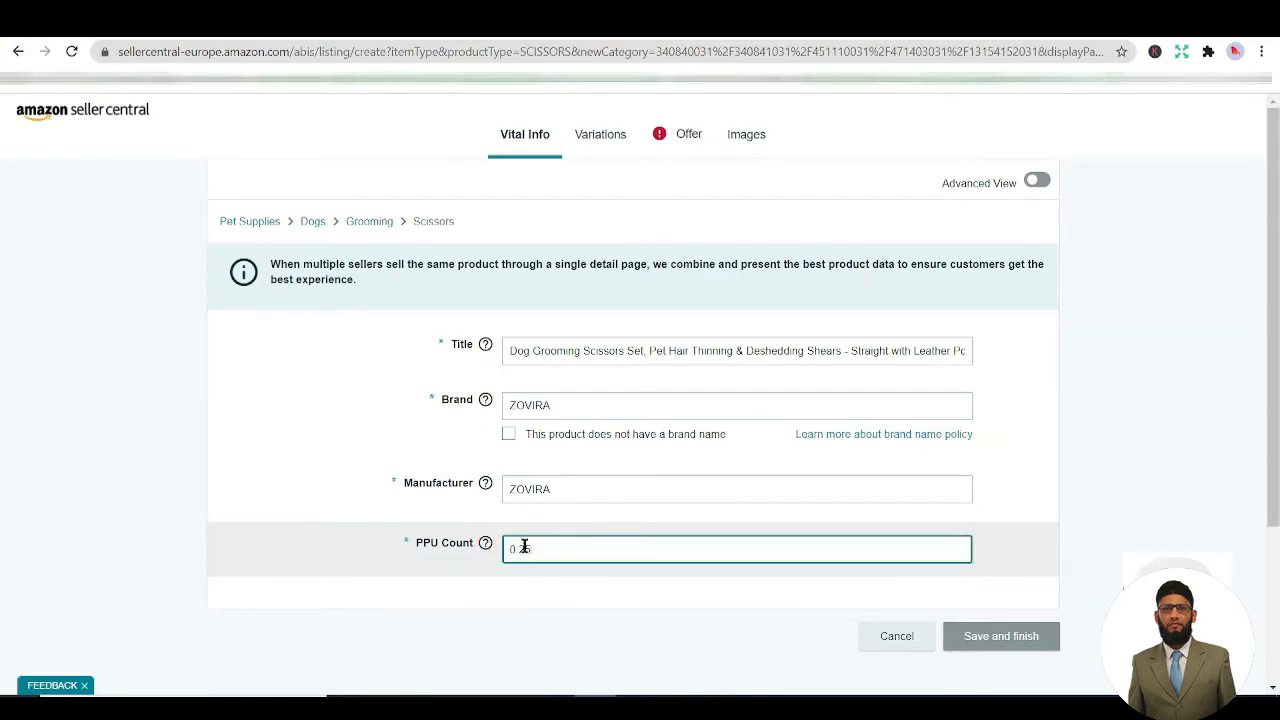
pyautogui.press('BackSpace')
pyautogui.press('BackSpace')
pyautogui.press('BackSpace')
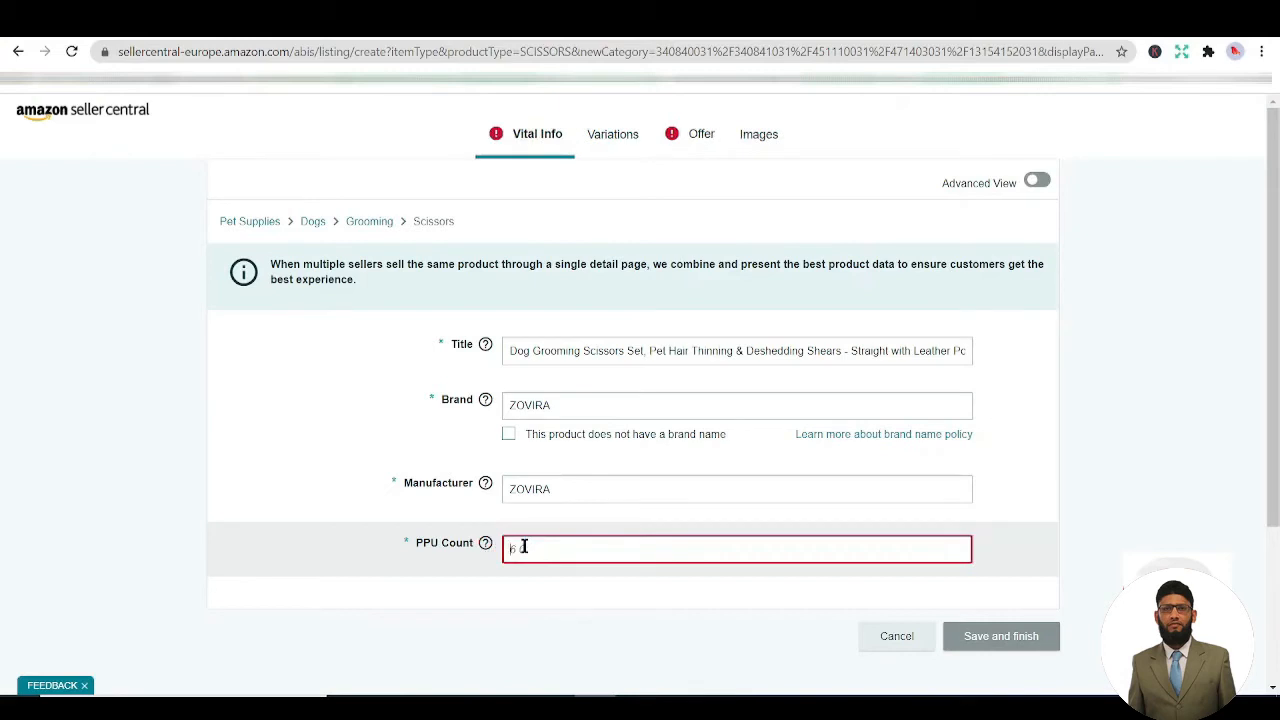
# Set the PPU Count to 11.99.
pyautogui.write('11.99')
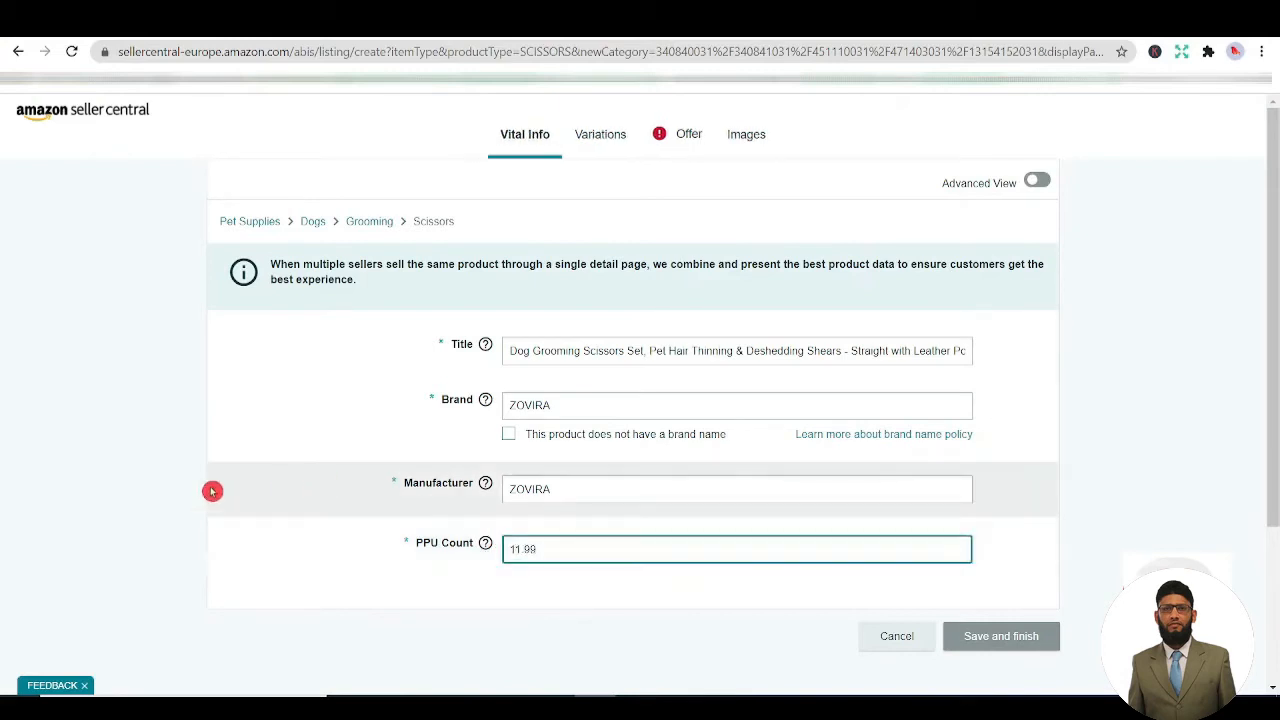
pyautogui.click(83, 434)
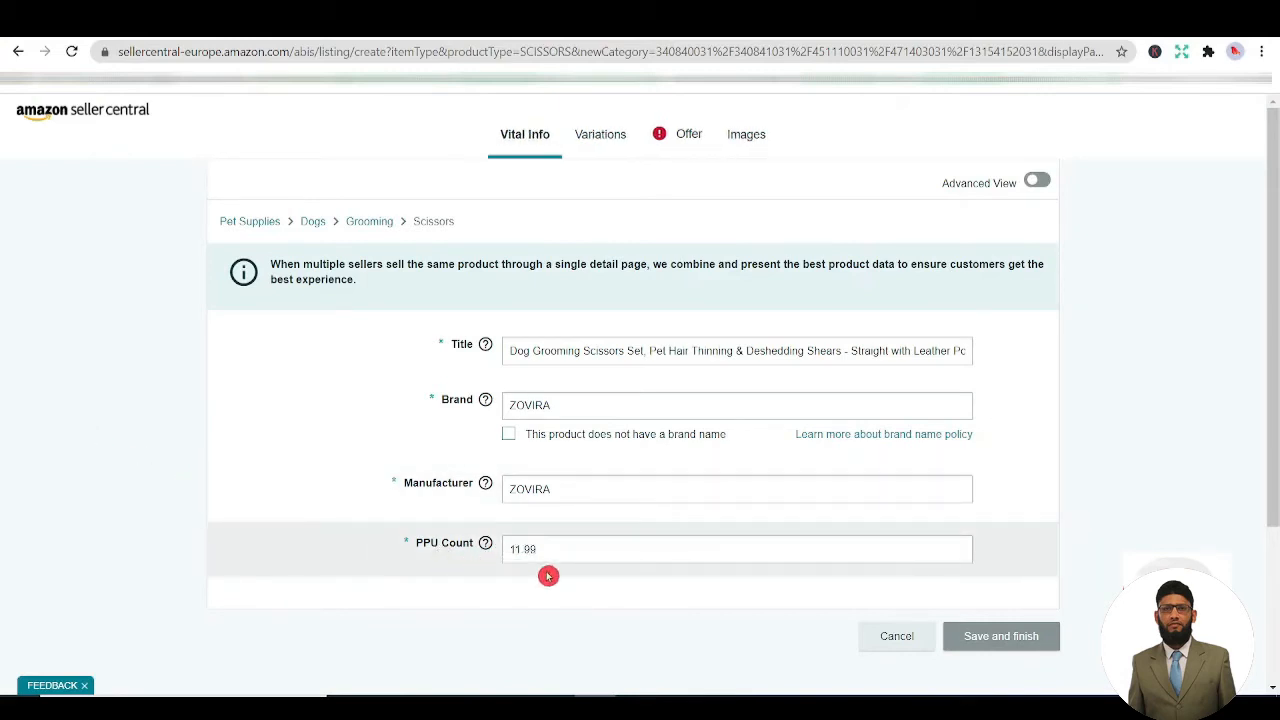
# In the listing's offer details, set the Country/Region Of Origin to China.
pyautogui.click(683, 150)
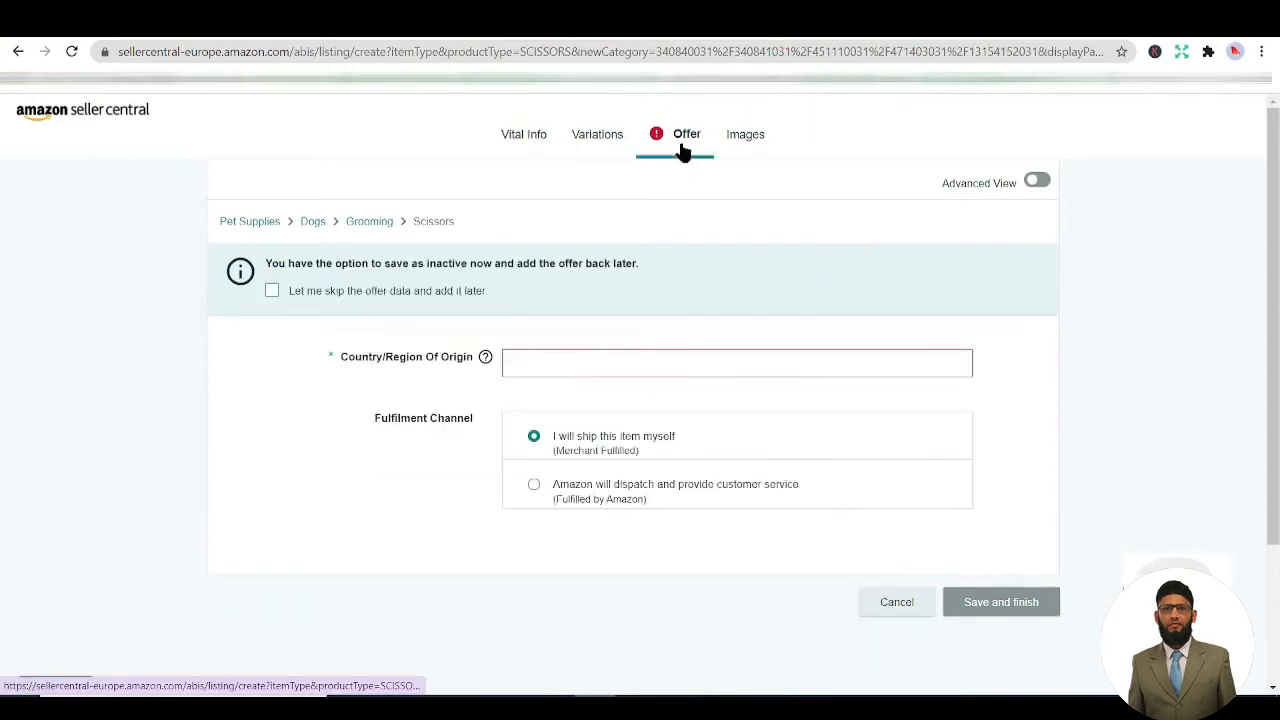
pyautogui.click(565, 368)
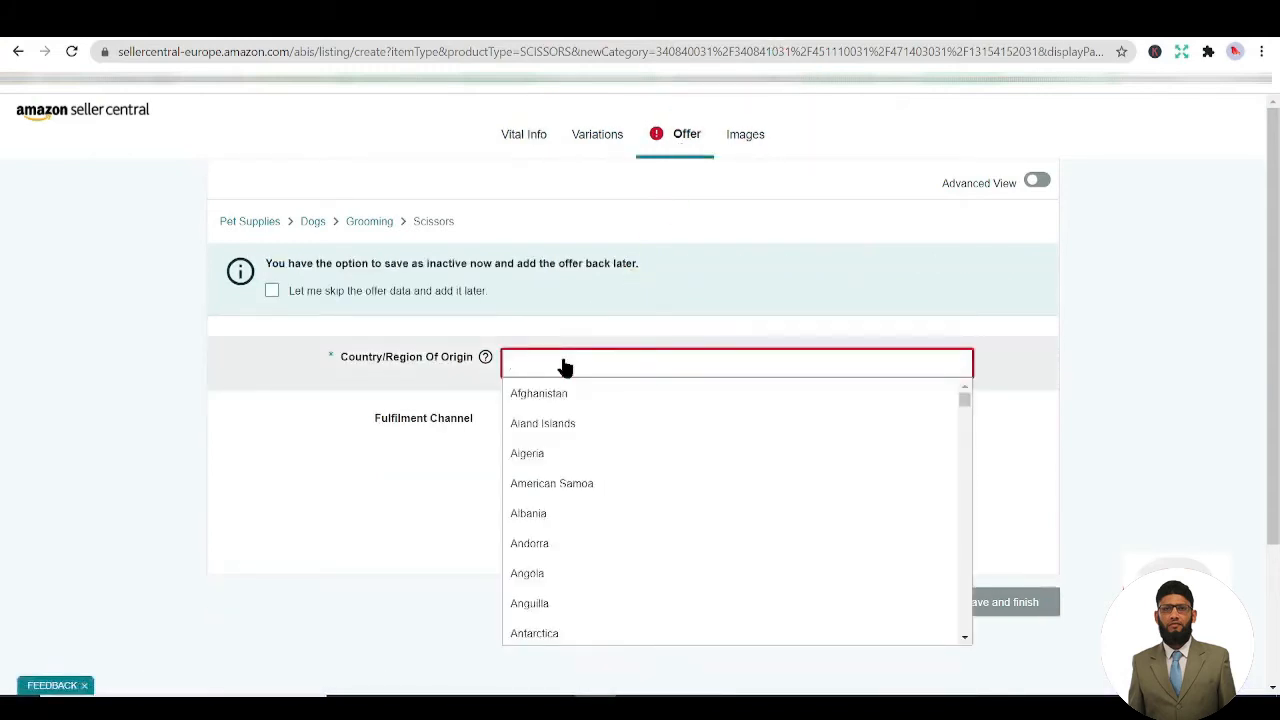
pyautogui.write('Chi')
pyautogui.press('Down')
pyautogui.press('Down')
pyautogui.press('Down')
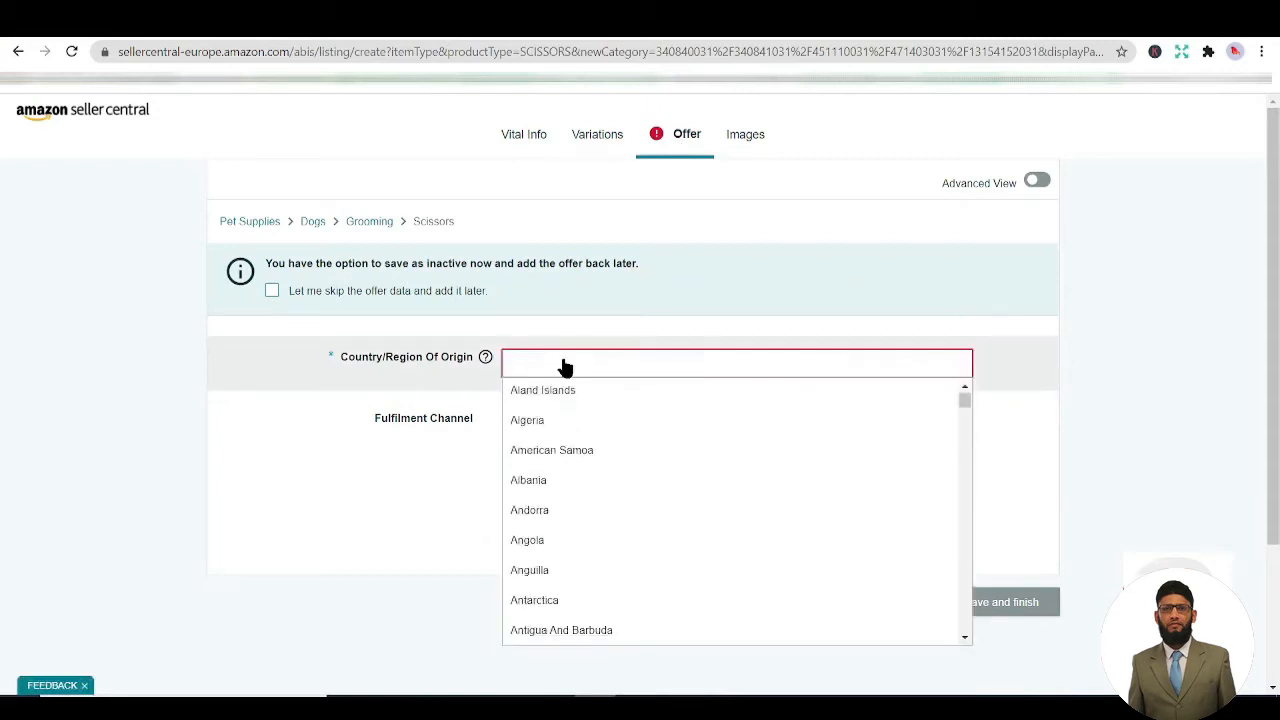
pyautogui.press('Up')
pyautogui.press('Return')
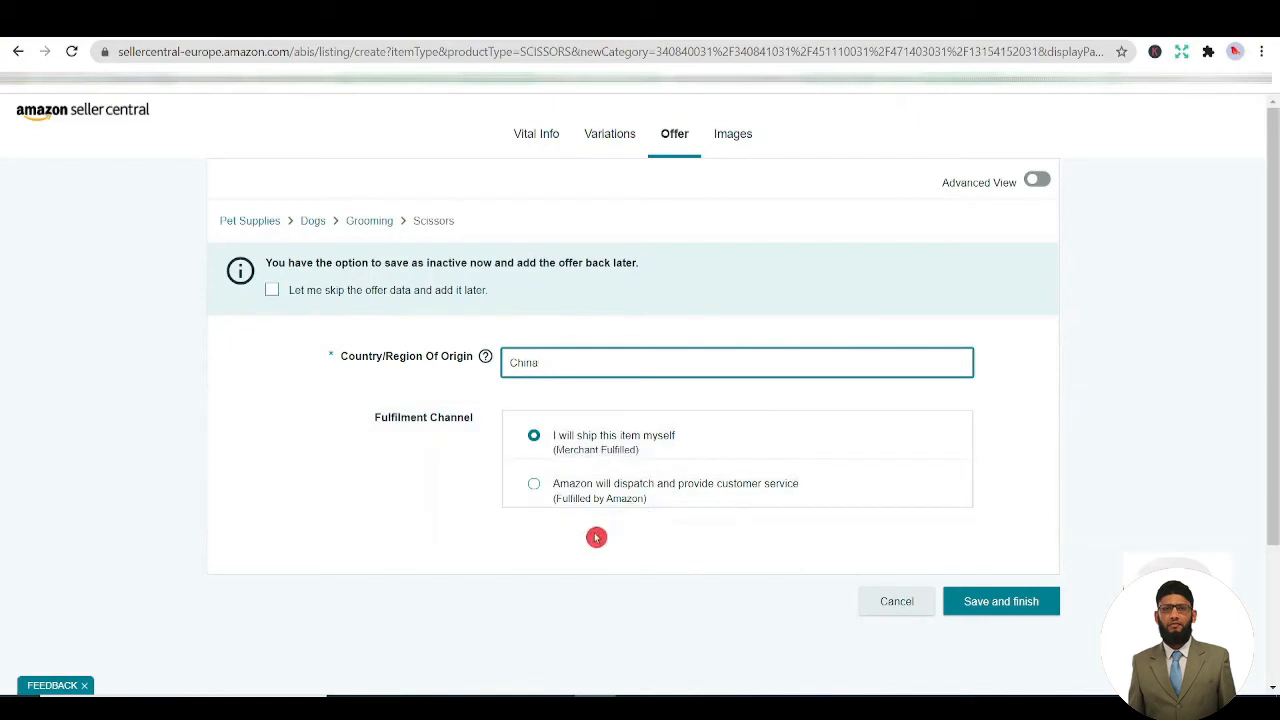
# Set the fulfilment channel to Amazon dispatching and providing customer service (Fulfilled by Amazon).
pyautogui.click(586, 500)
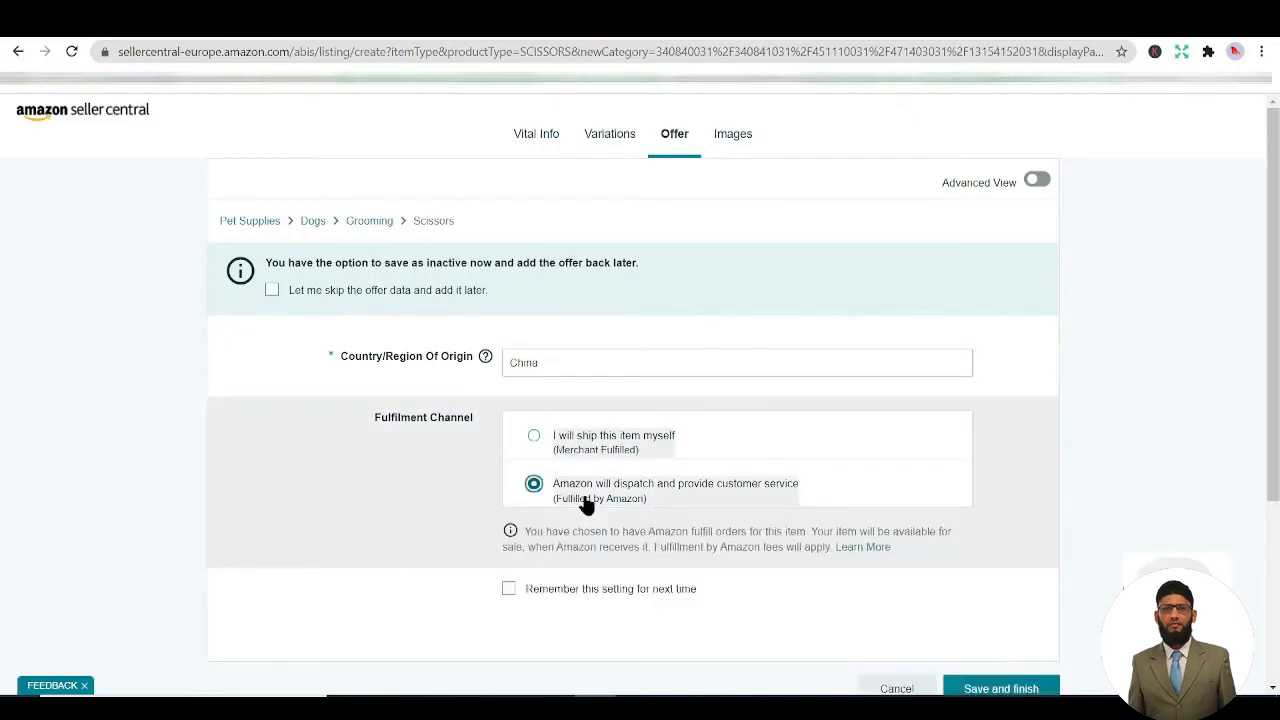
pyautogui.scroll(-1, 749, 486)
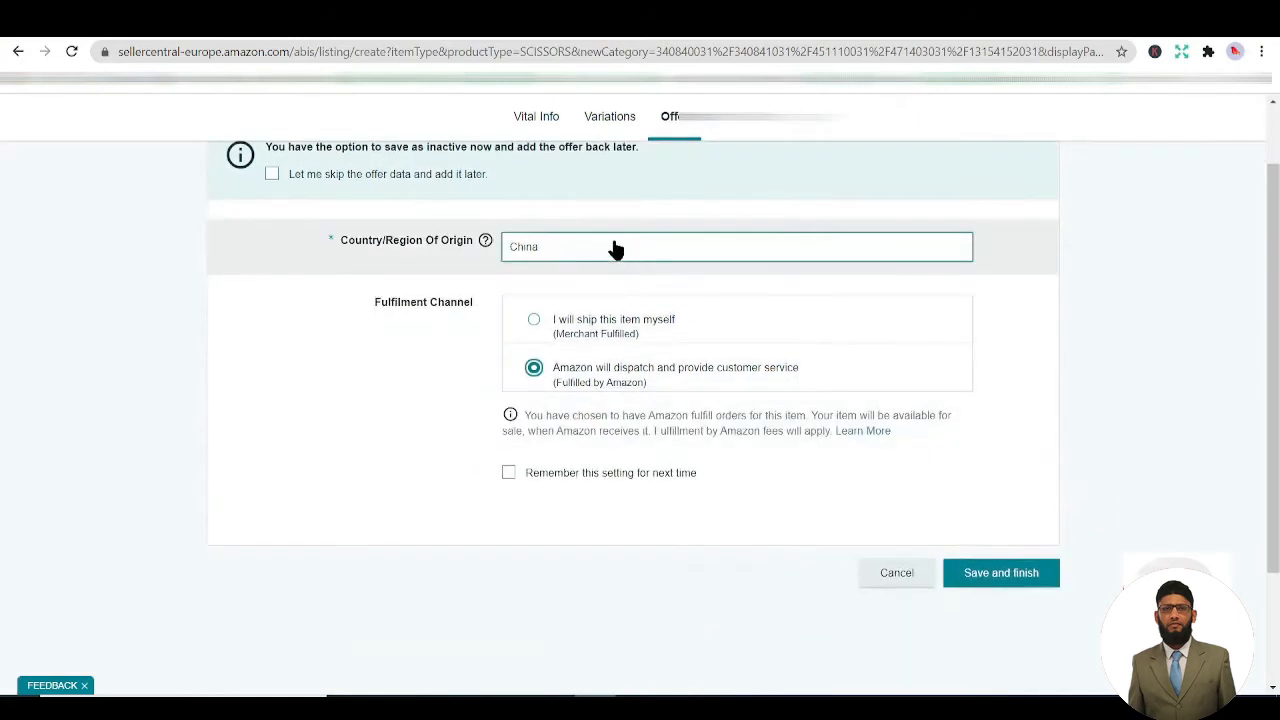
pyautogui.scroll(1, 600, 240)
# Review the listing's vital info, variation row, offer and image sections before saving.
pyautogui.click(538, 140)
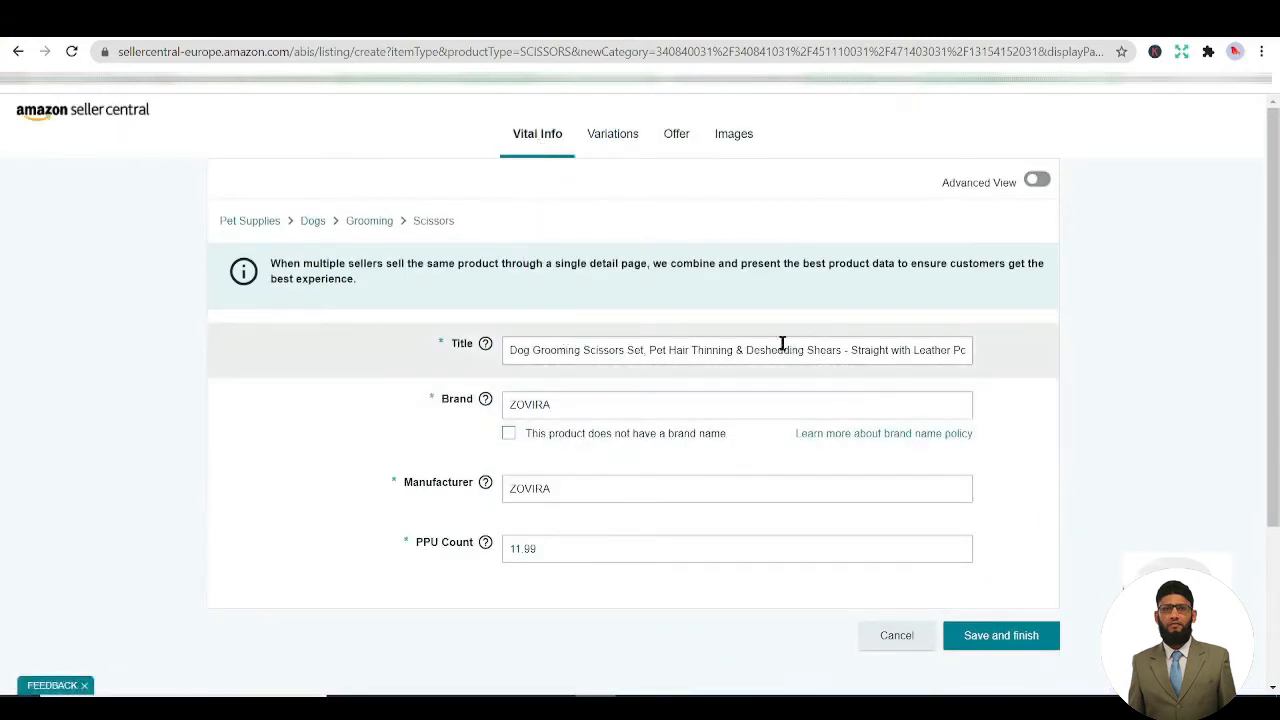
pyautogui.click(622, 141)
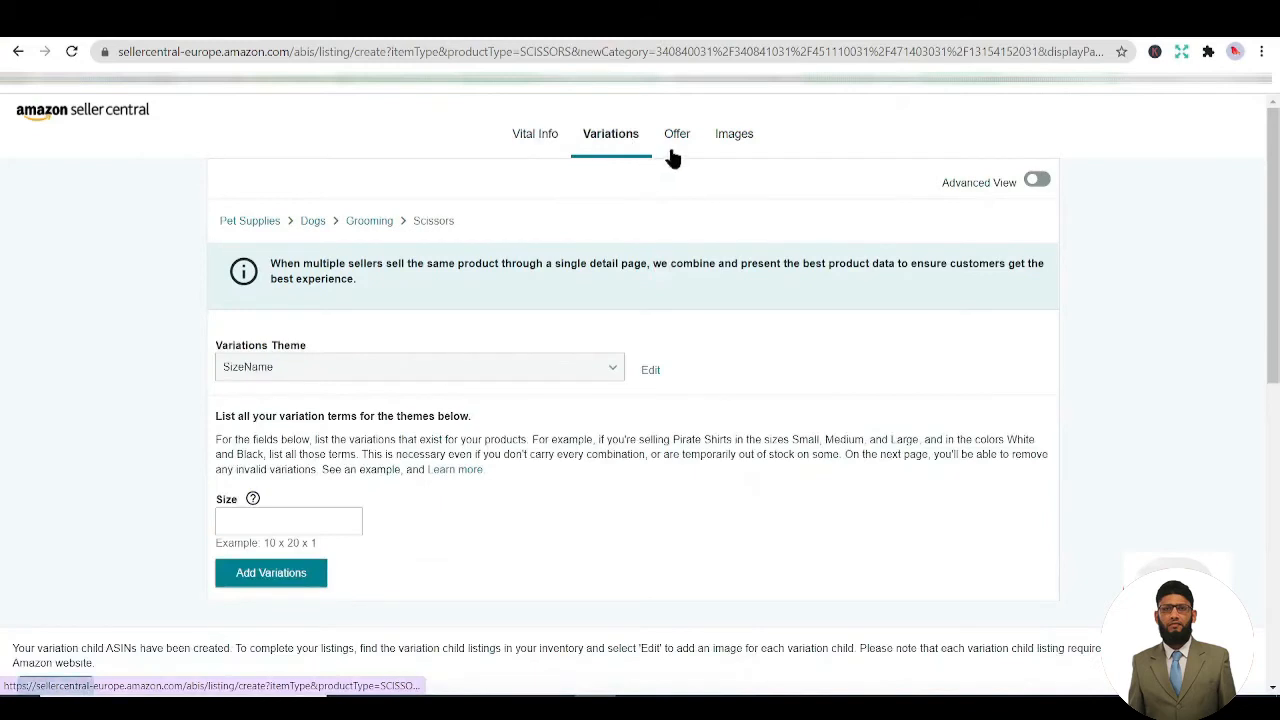
pyautogui.scroll(-4, 644, 443)
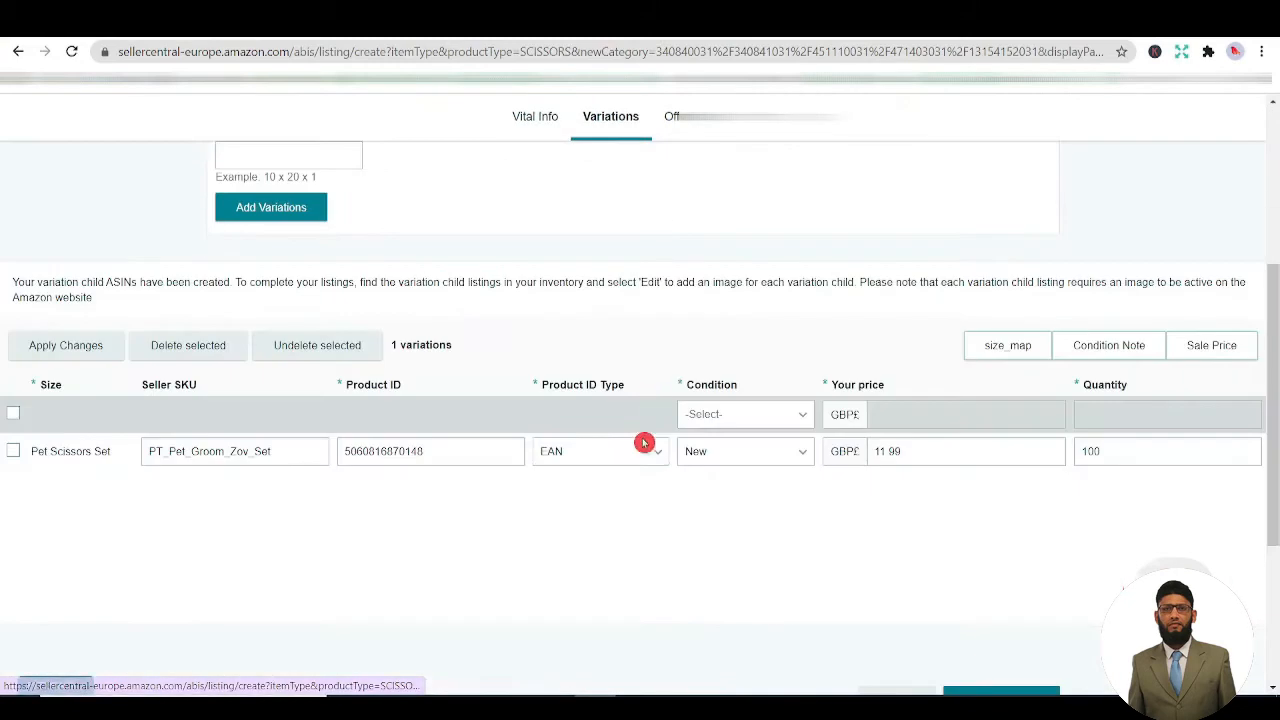
pyautogui.click(684, 120)
pyautogui.click(724, 141)
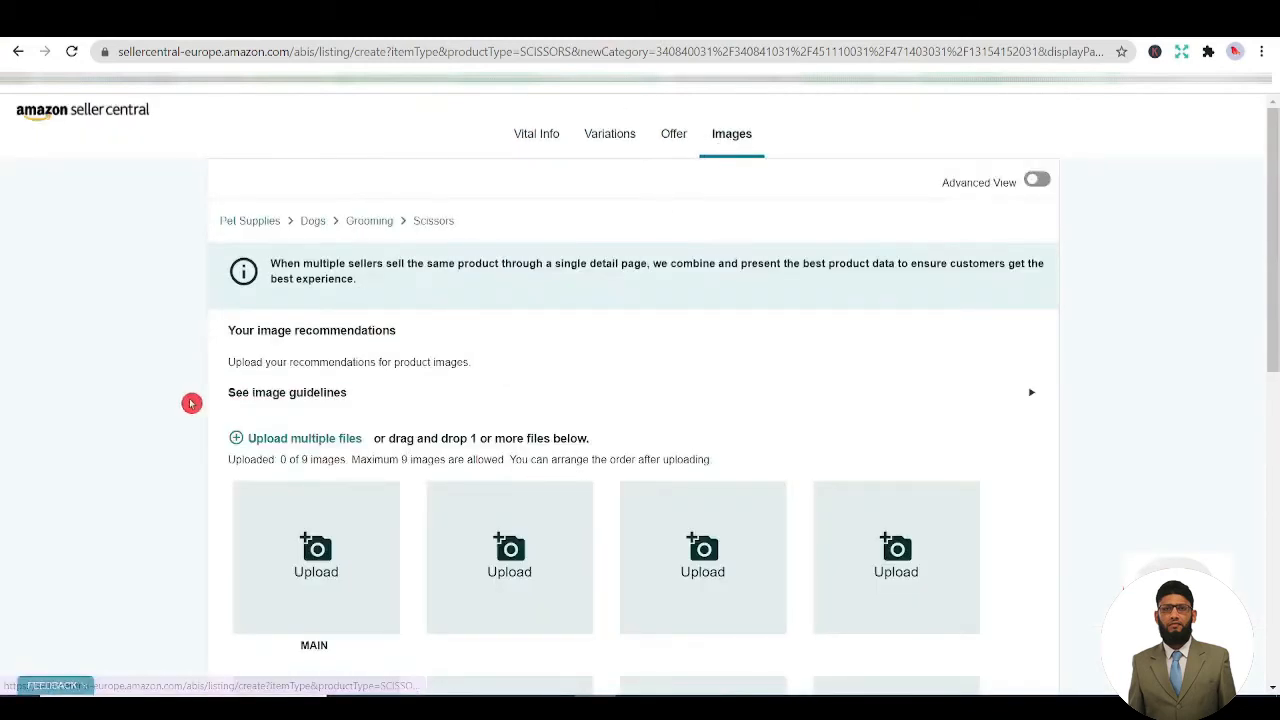
pyautogui.click(603, 140)
pyautogui.click(535, 139)
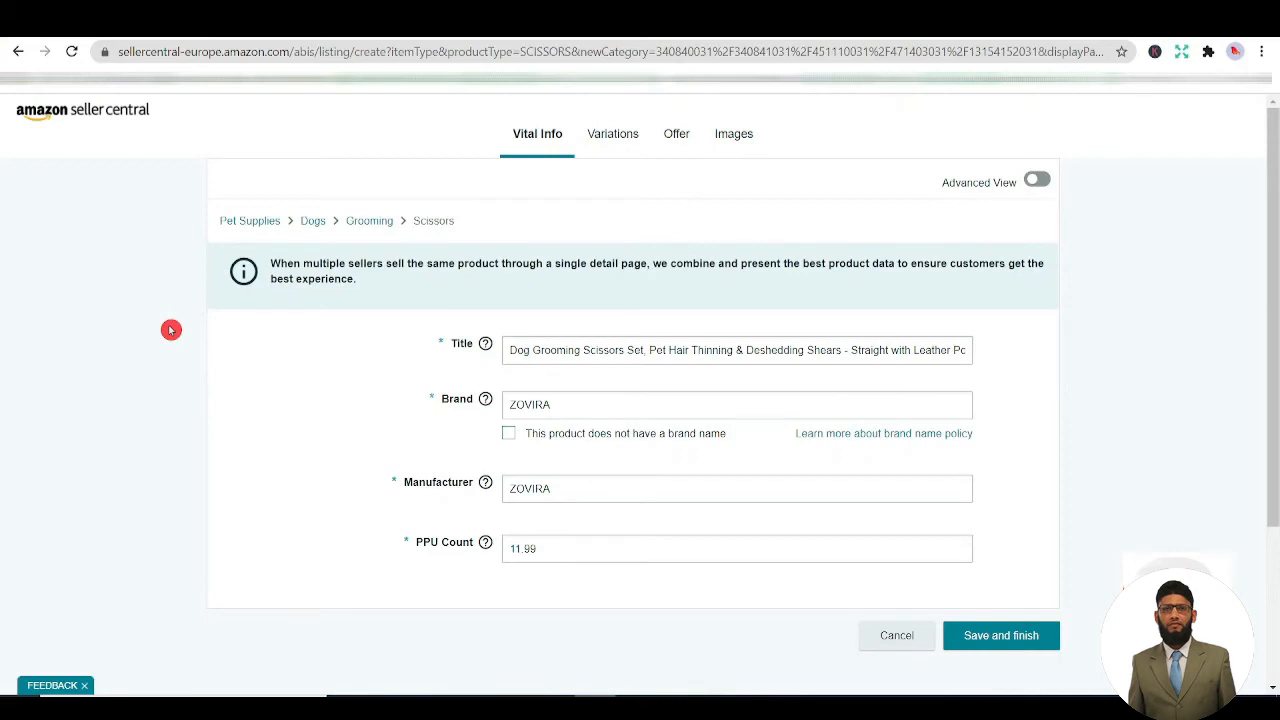
pyautogui.click(614, 134)
pyautogui.scroll(-4, 420, 397)
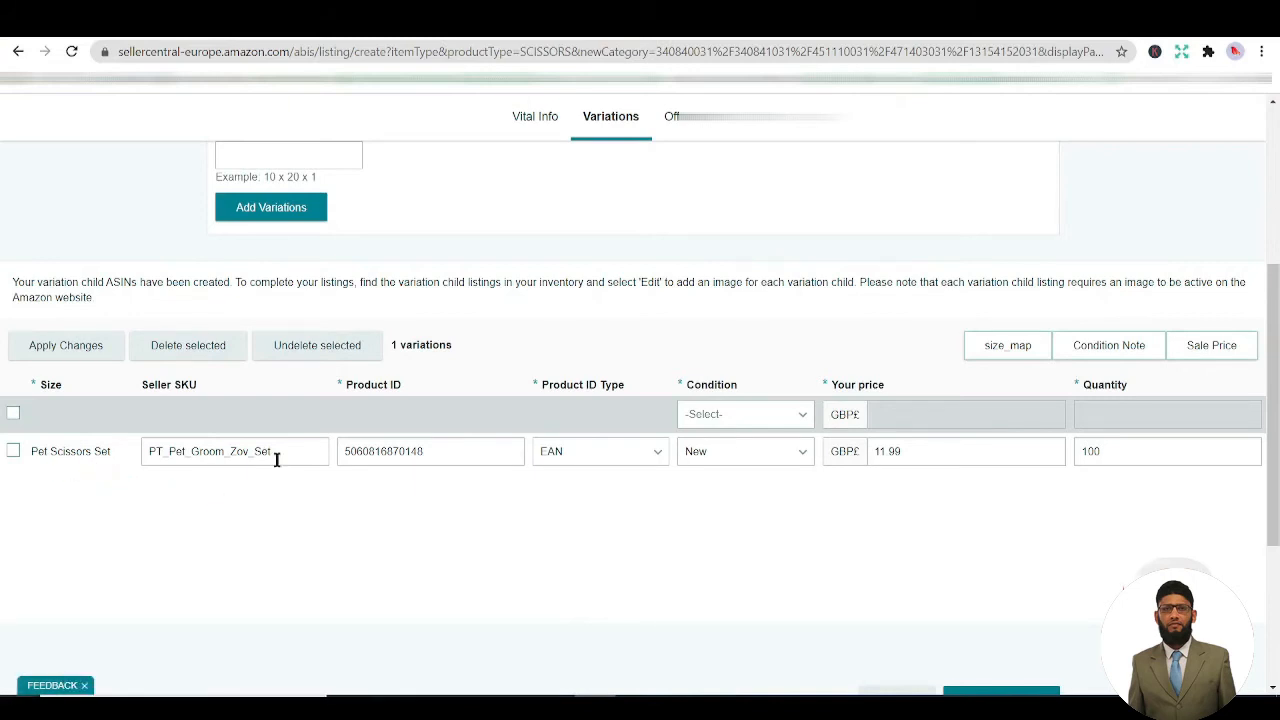
pyautogui.scroll(4, 6, 383)
pyautogui.scroll(-2, 5, 392)
pyautogui.scroll(2, 5, 392)
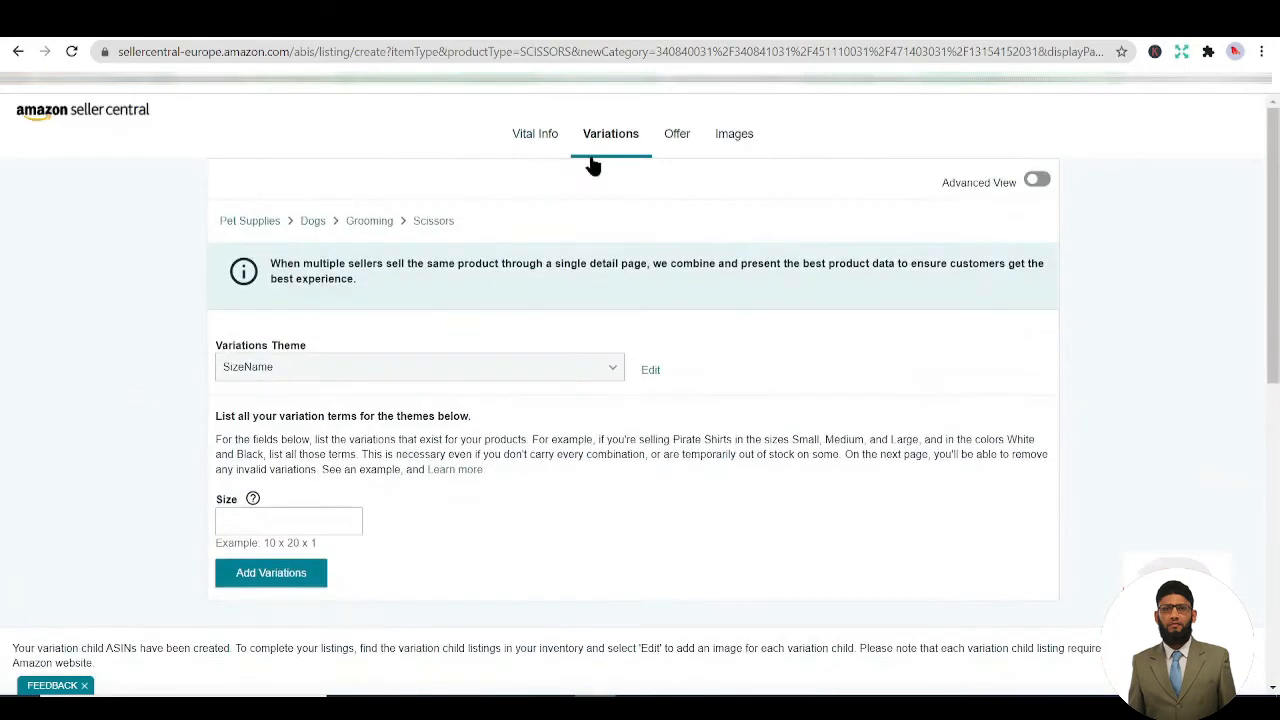
# Save and finish the listing without uploading images, and continue past the listing-creation notice to the inventory.
pyautogui.click(738, 145)
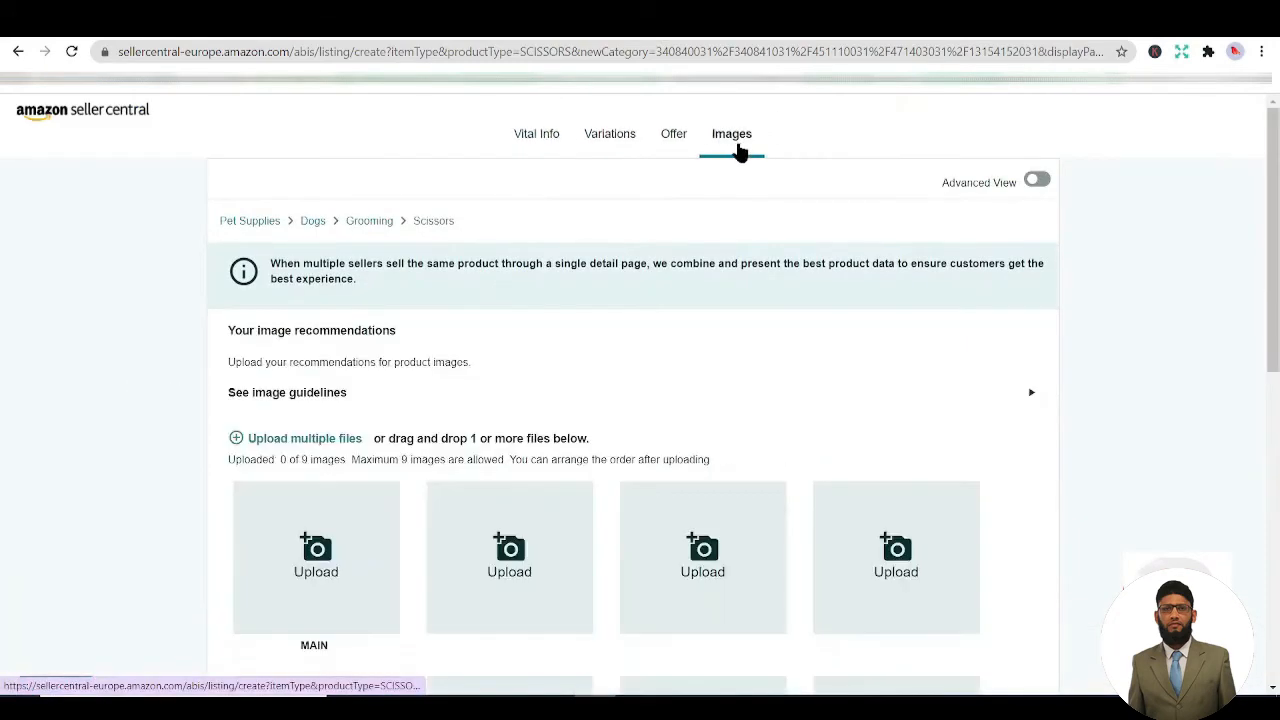
pyautogui.scroll(-10, 394, 354)
pyautogui.click(998, 418)
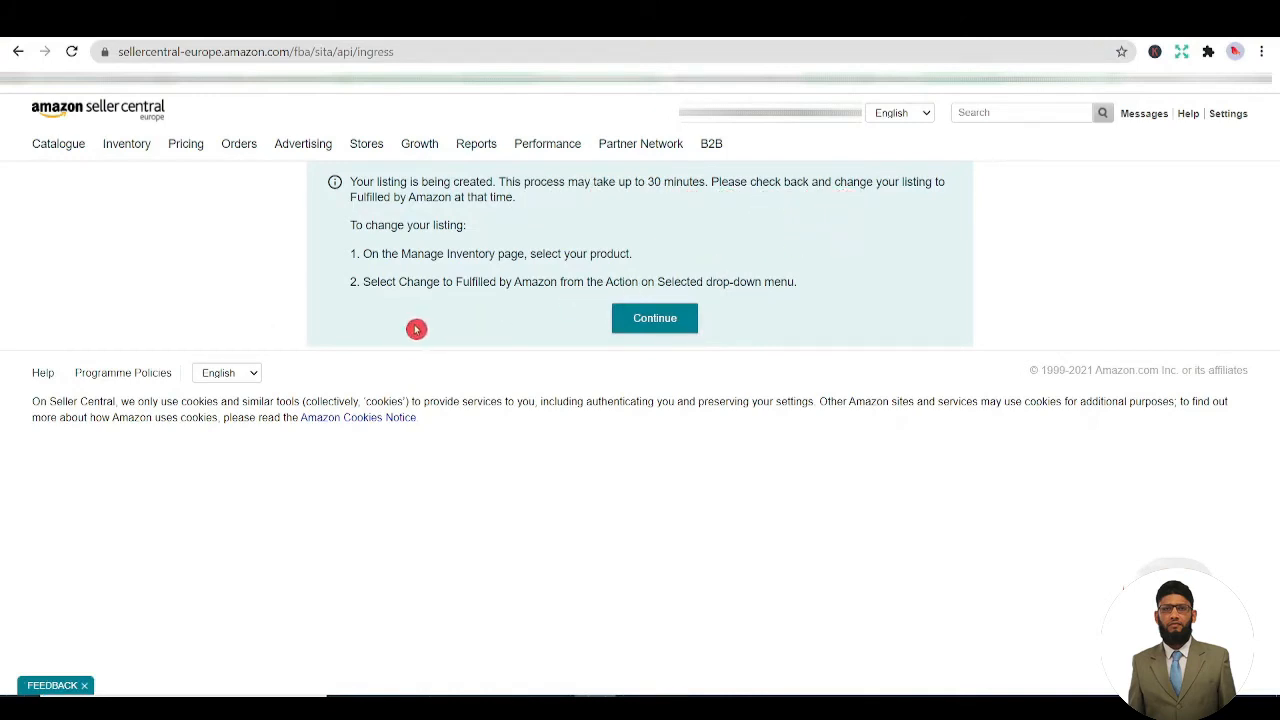
pyautogui.click(648, 318)
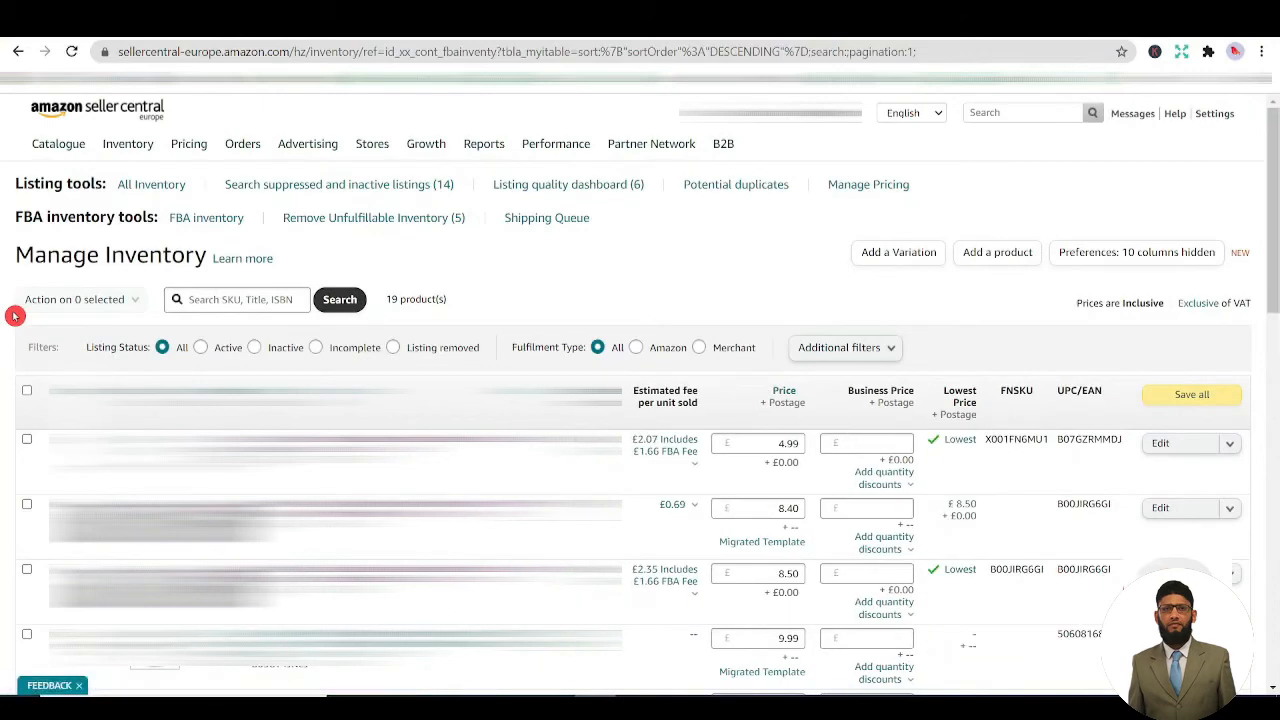
# In Manage Inventory, expand the parent listing's variations and check the actions available for the first £12.99 child listing.
pyautogui.moveTo(130, 150)
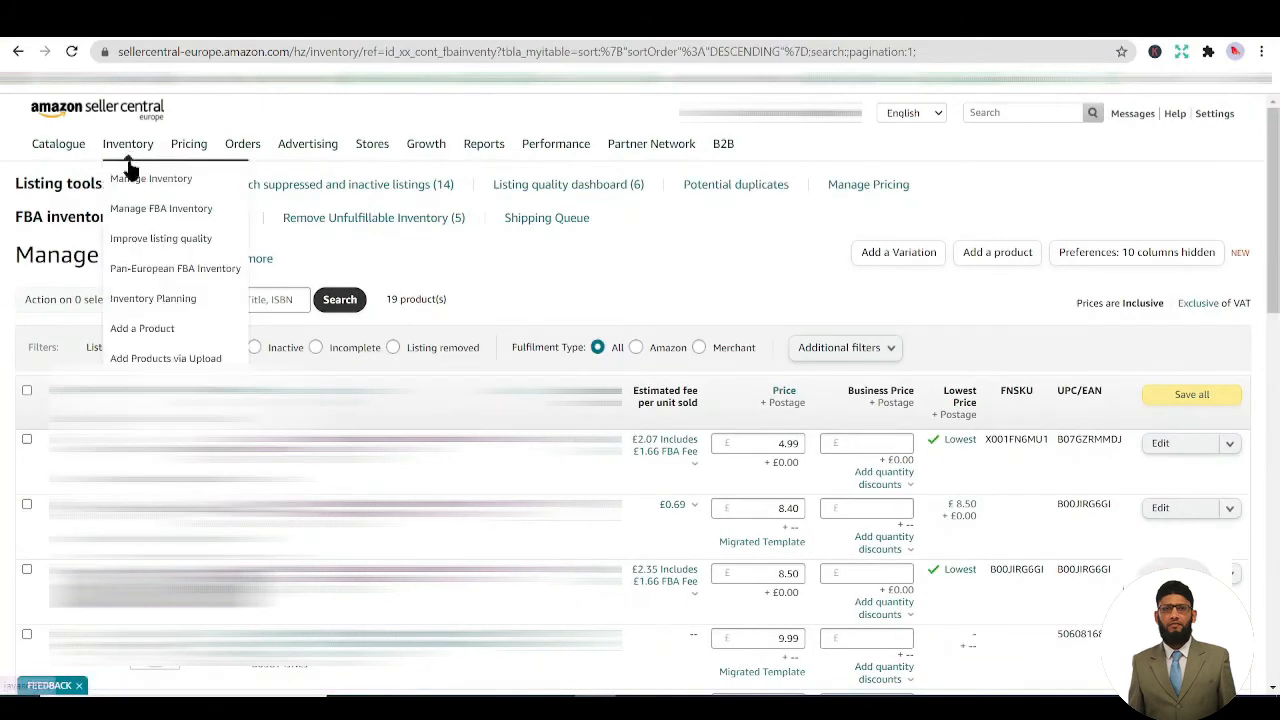
pyautogui.click(140, 178)
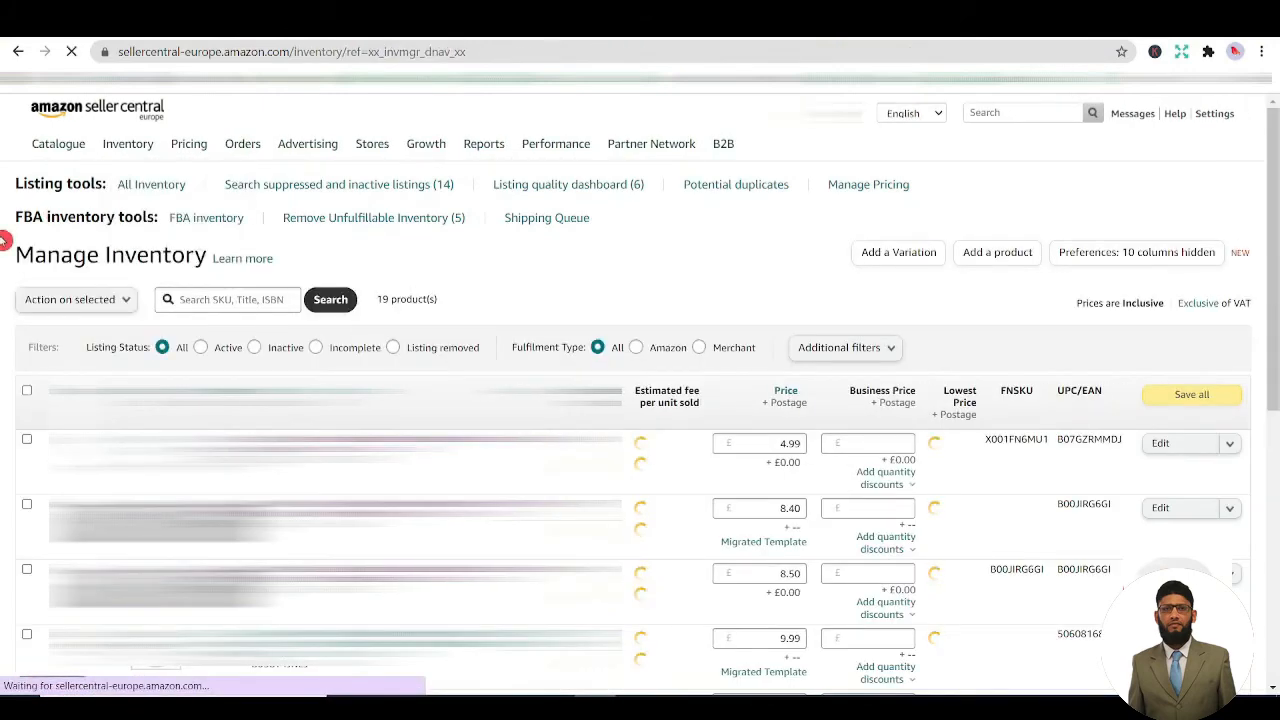
pyautogui.scroll(-2, 3, 300)
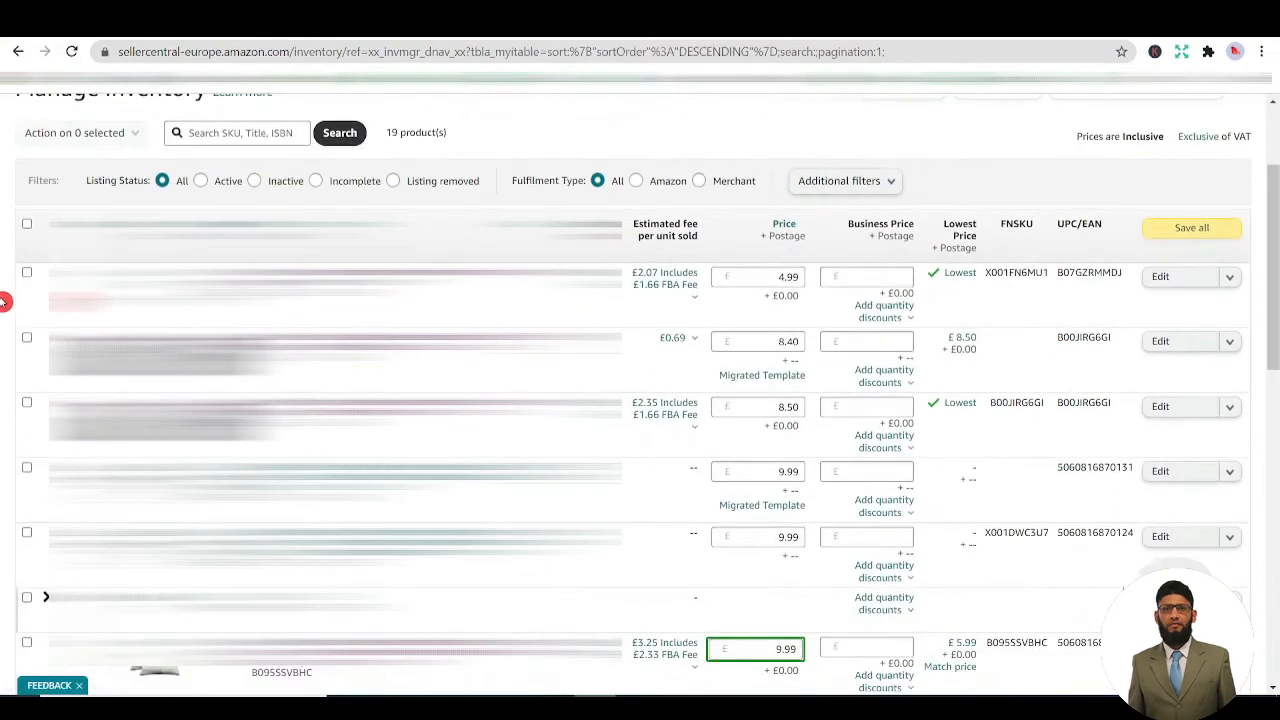
pyautogui.scroll(-3, 3, 301)
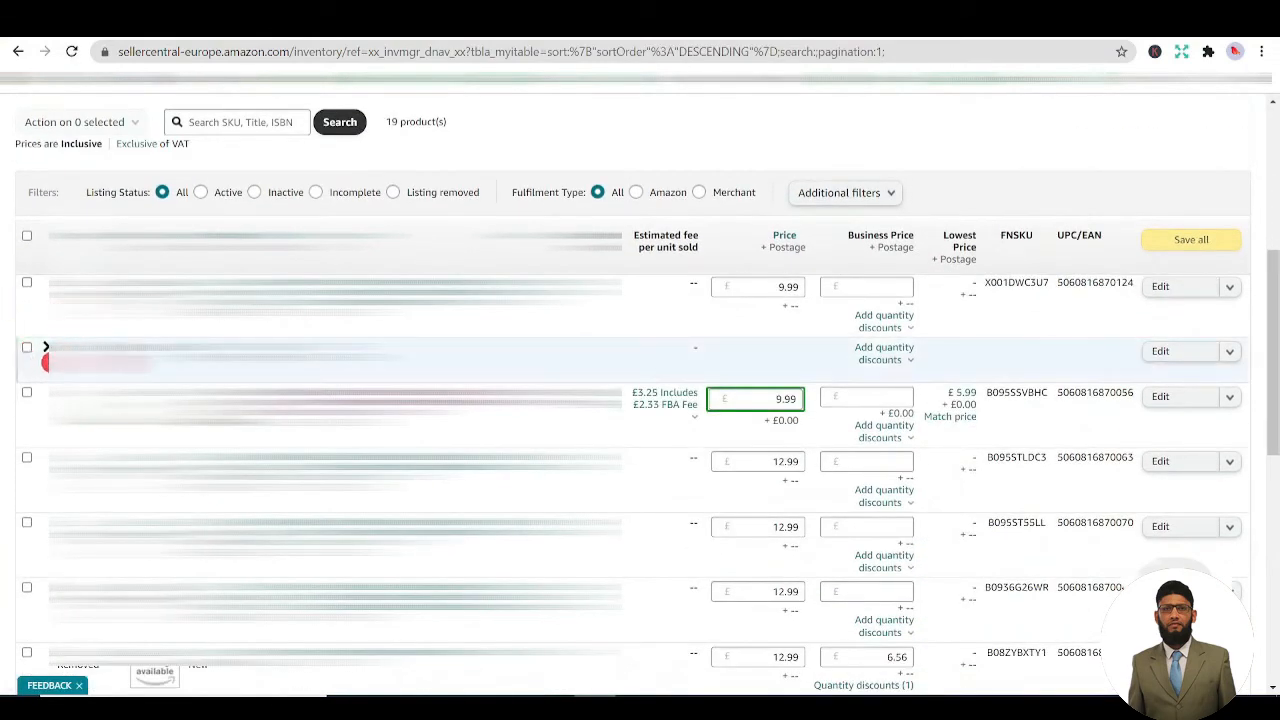
pyautogui.click(45, 347)
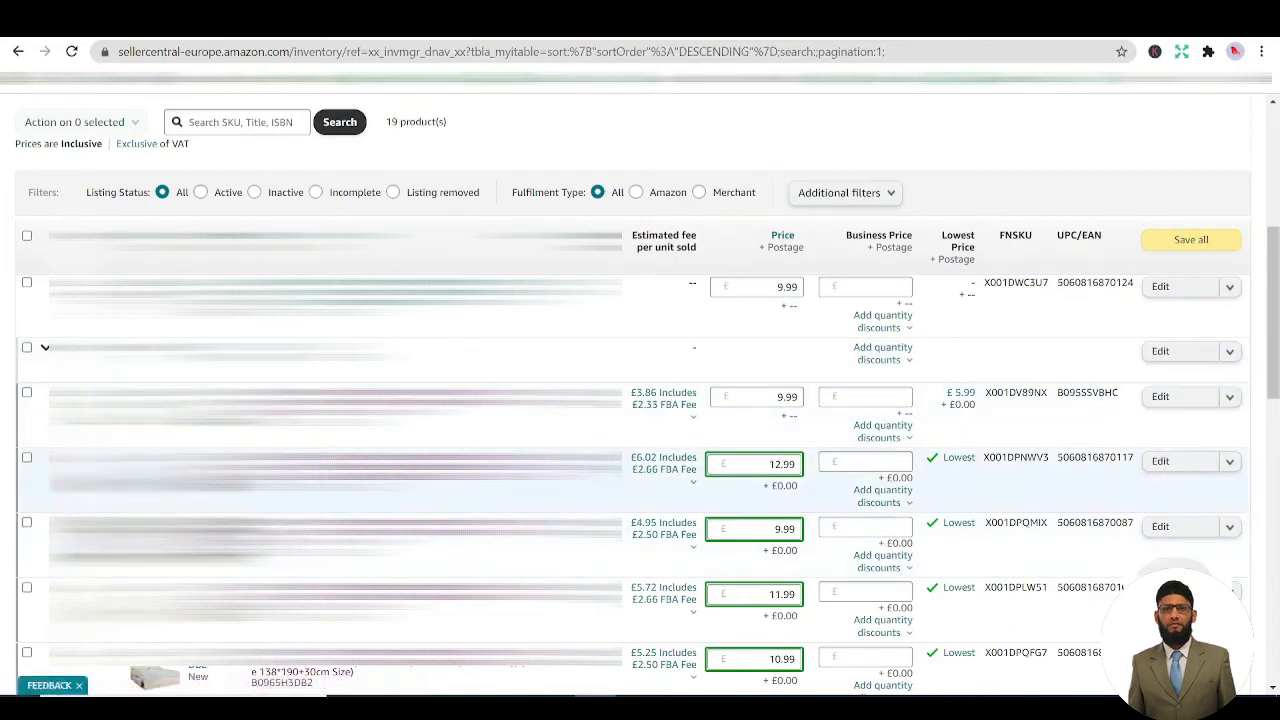
pyautogui.click(1229, 462)
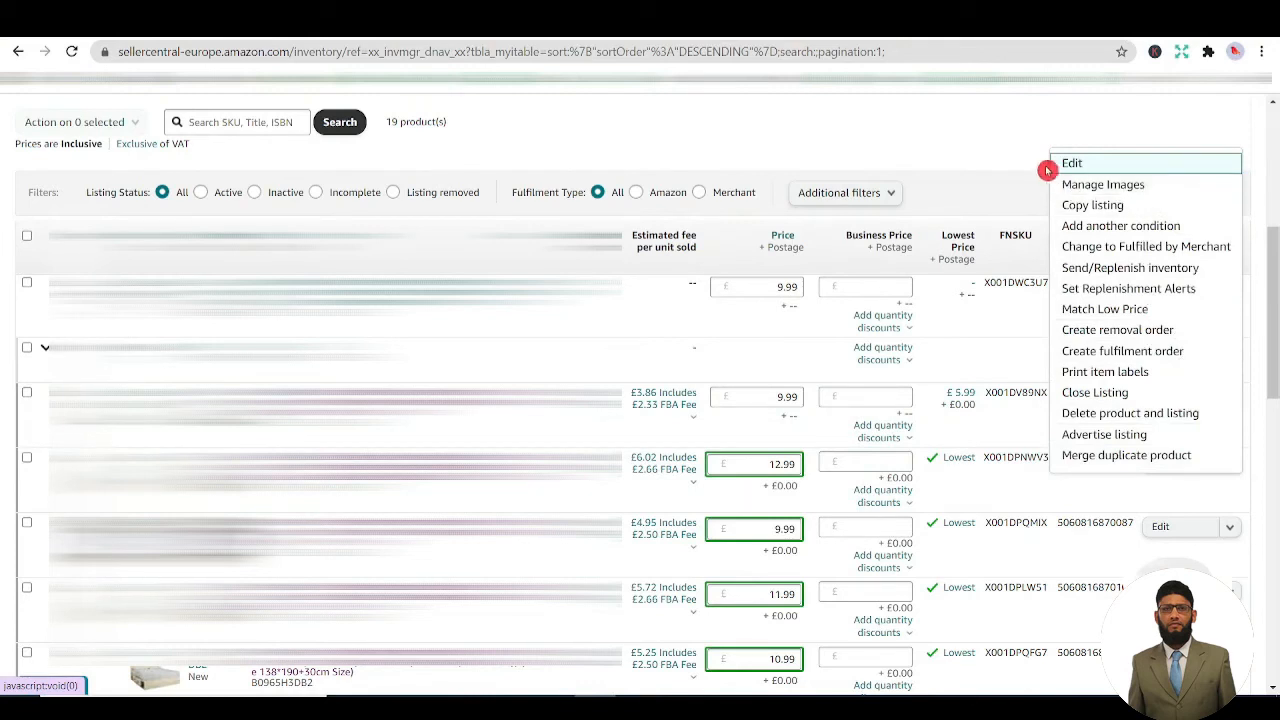
pyautogui.click(1029, 134)
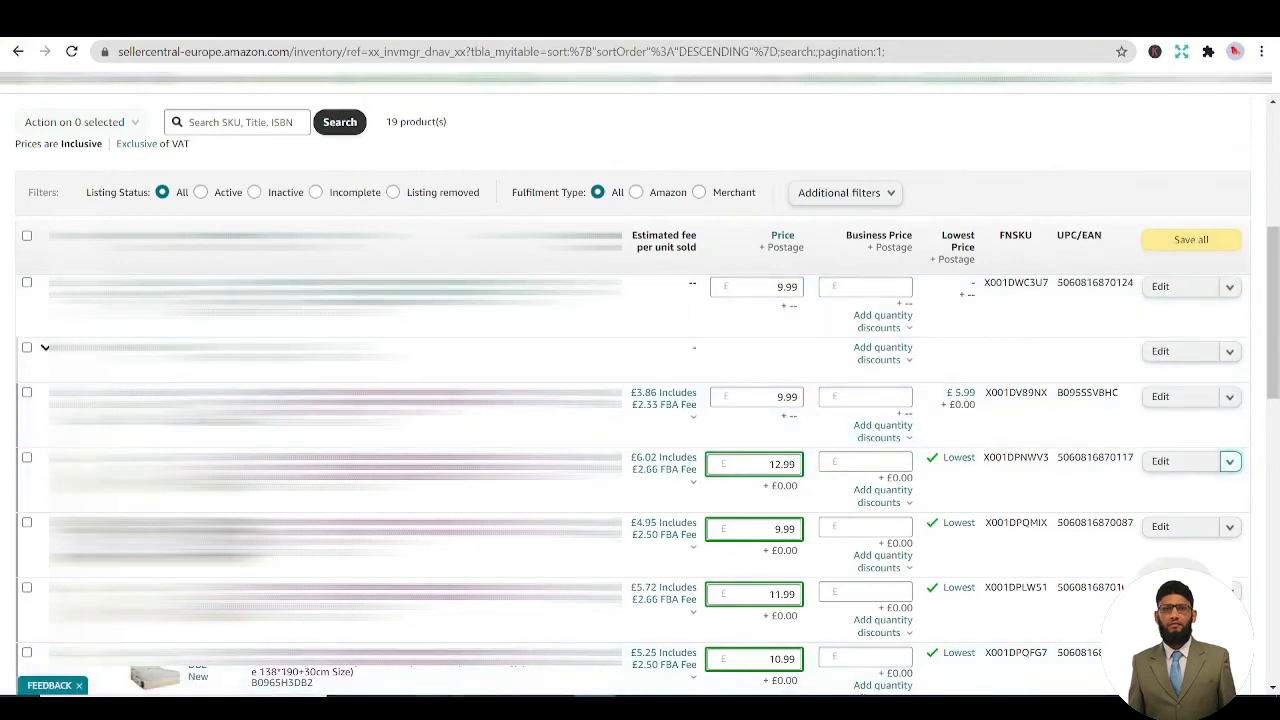
# Switch to File Explorer and look over the product images in the pet scissors set folder.
pyautogui.click(594, 688)
pyautogui.moveTo(772, 270); pyautogui.dragTo(176, 248)
pyautogui.click(498, 408)
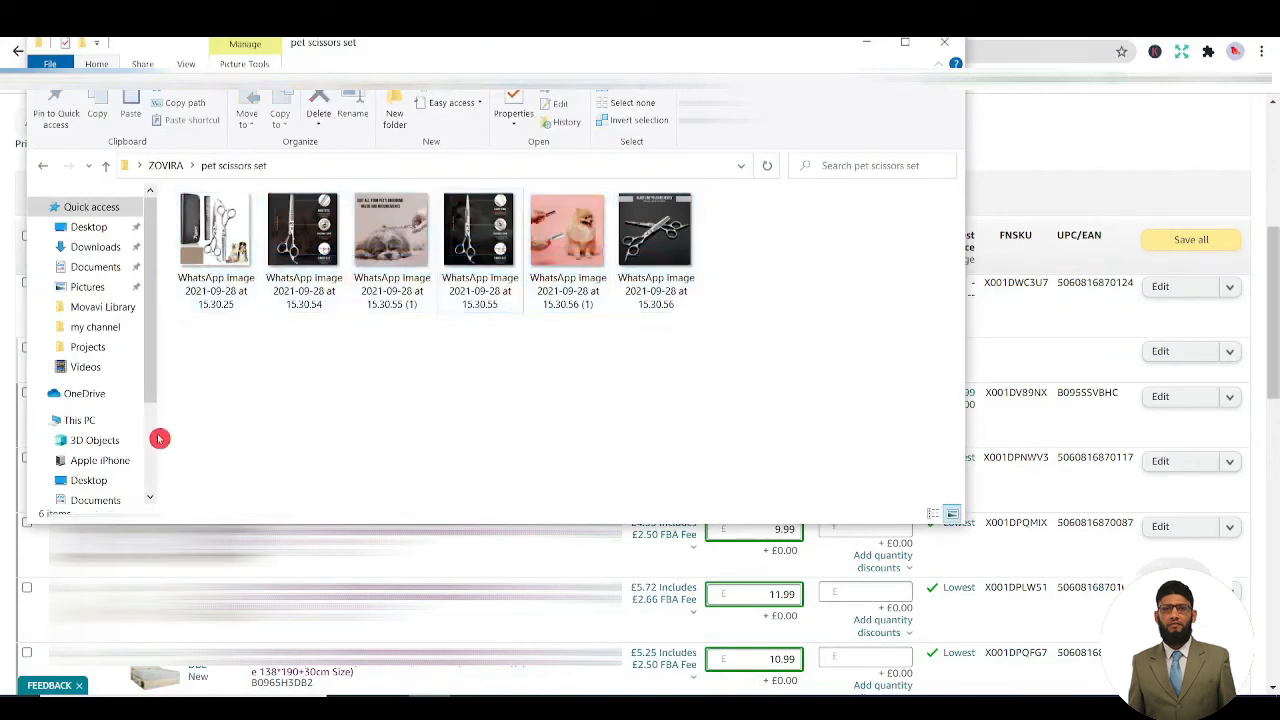
pyautogui.click(867, 50)
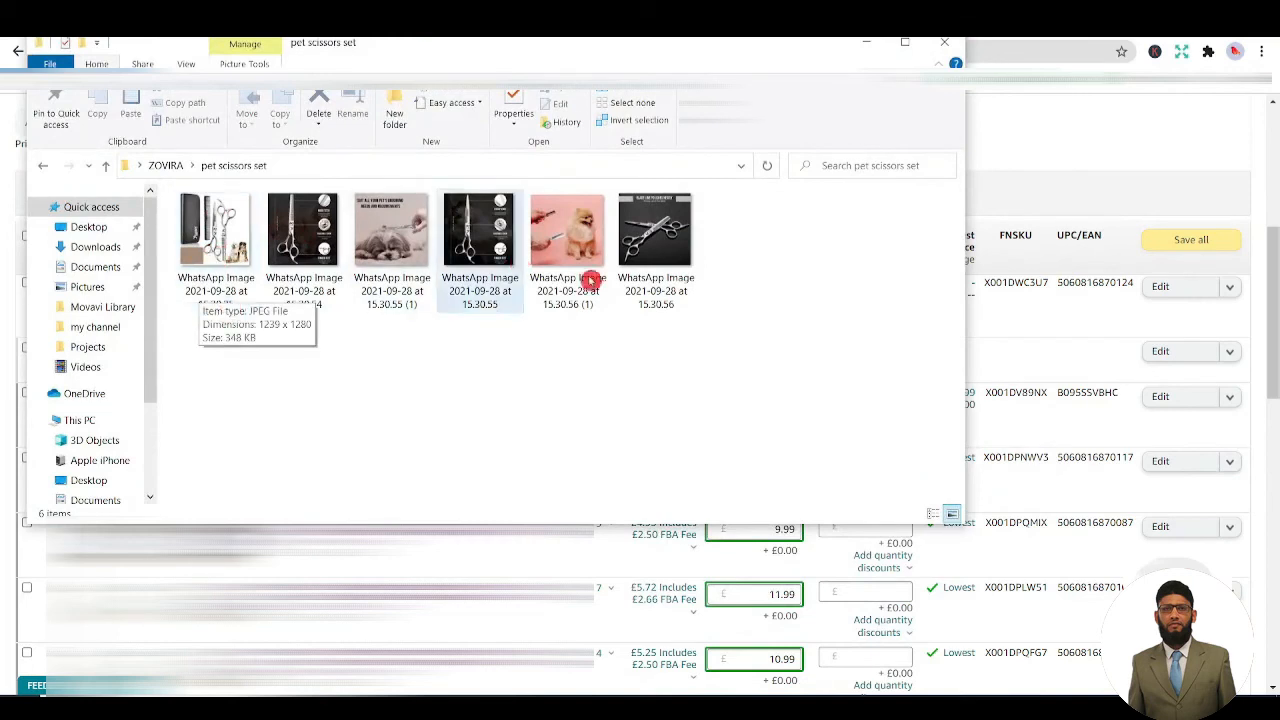
pyautogui.moveTo(746, 257); pyautogui.dragTo(236, 237)
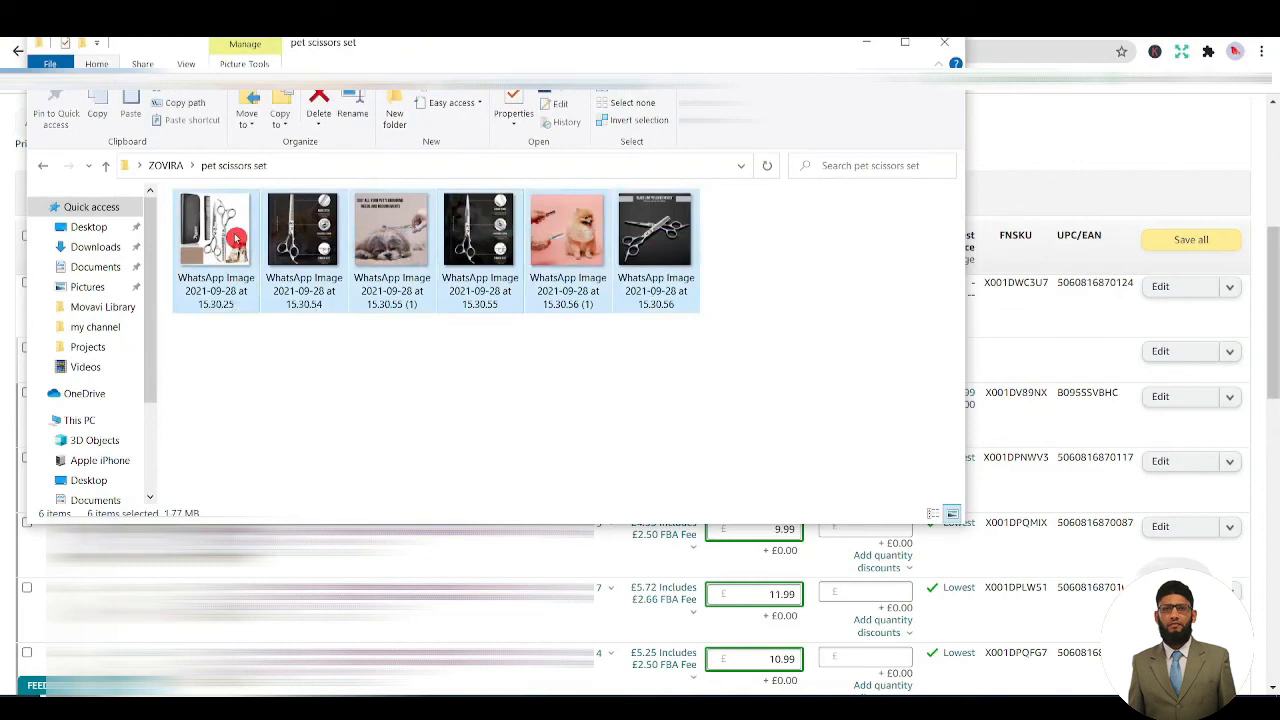
pyautogui.click(247, 344)
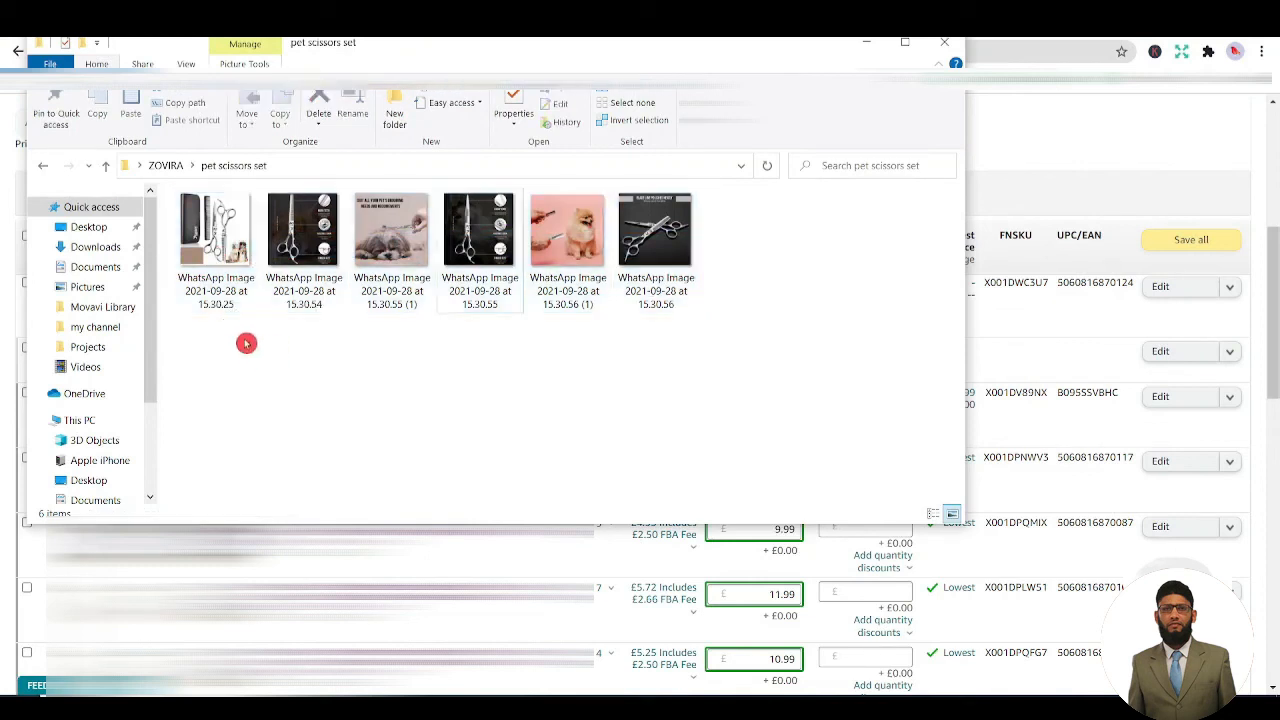
pyautogui.click(224, 312)
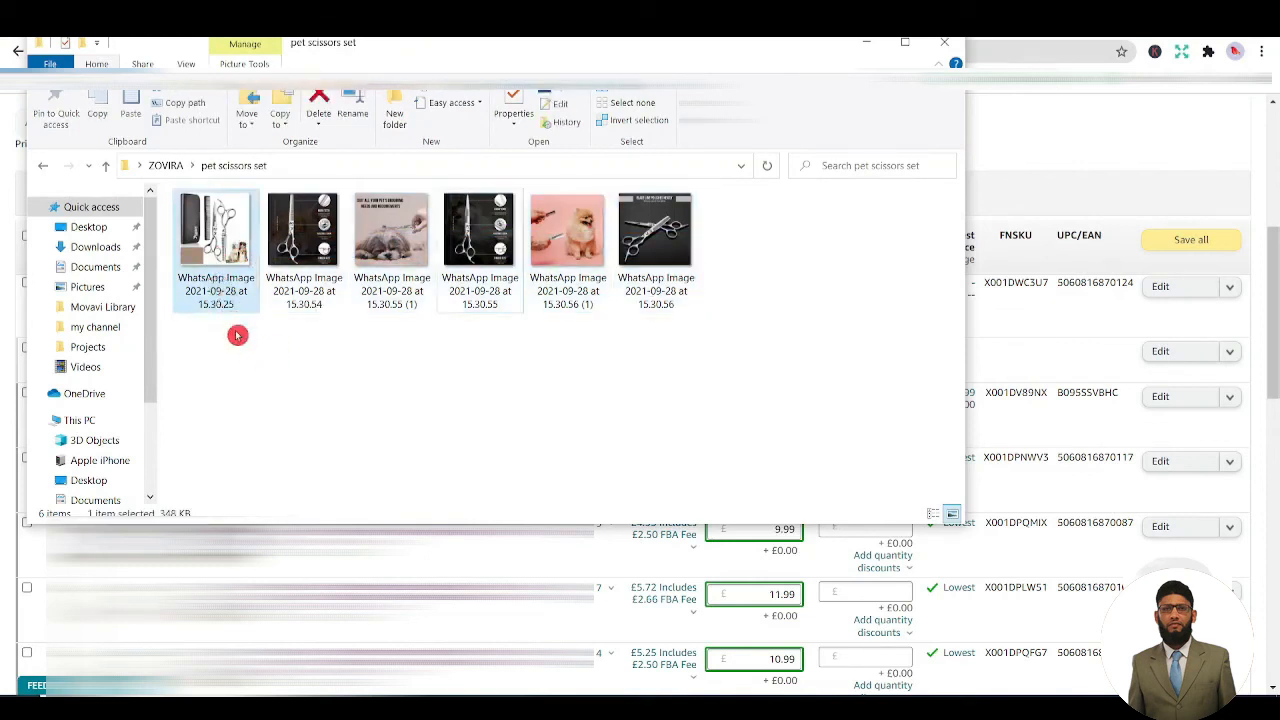
pyautogui.click(237, 334)
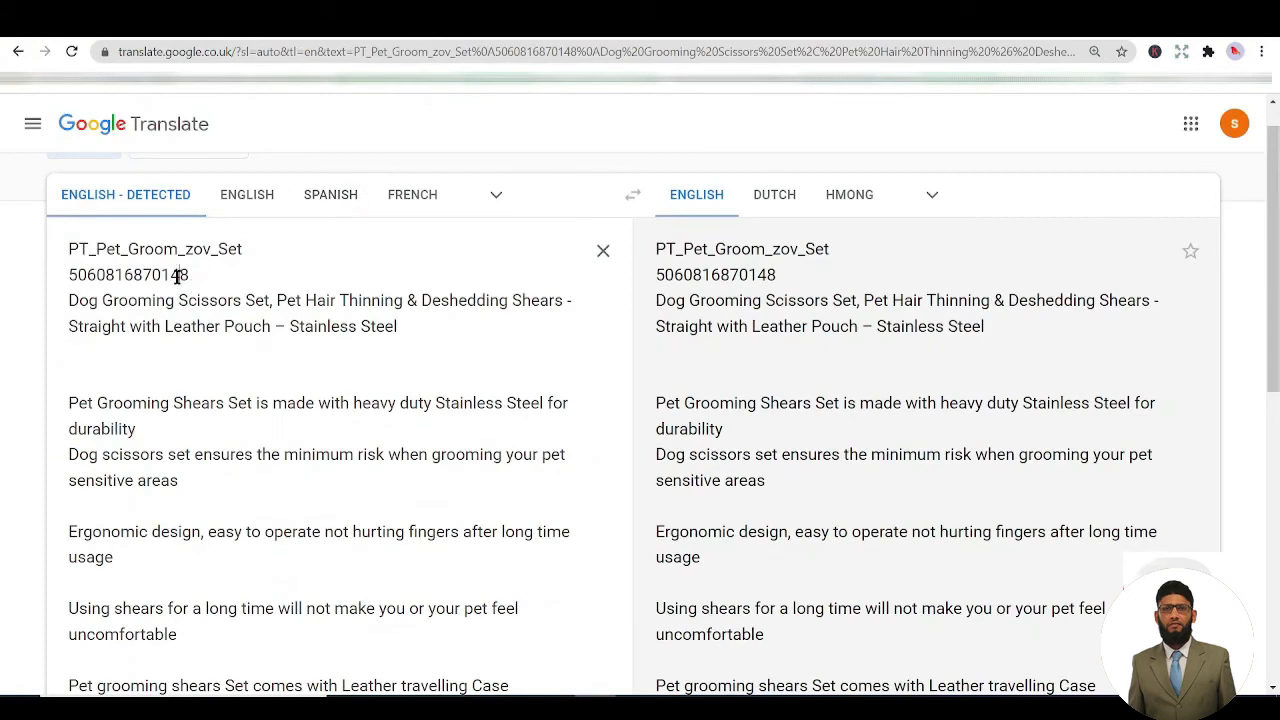
pyautogui.doubleClick(177, 276)
pyautogui.hotkey('ctrl', 'c')
pyautogui.hotkey('alt', 'Tab')
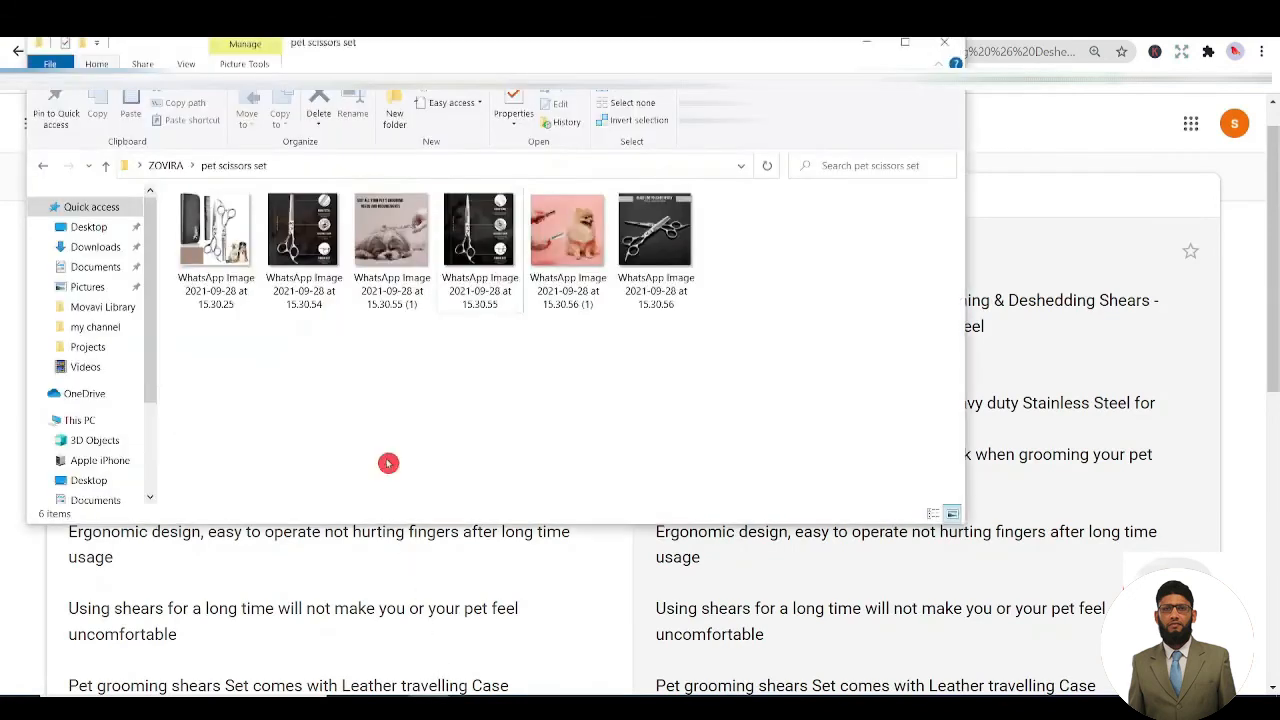
pyautogui.click(303, 290)
pyautogui.click(306, 292)
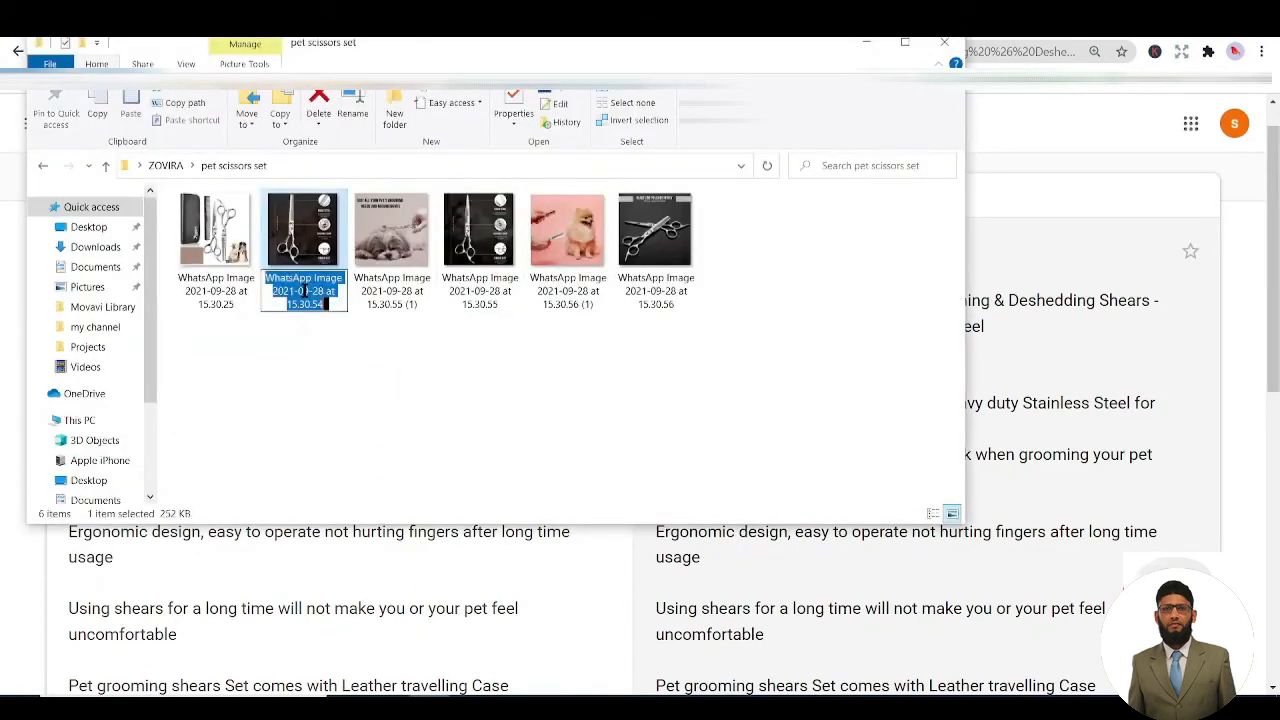
pyautogui.hotkey('ctrl', 'v')
pyautogui.click(327, 385)
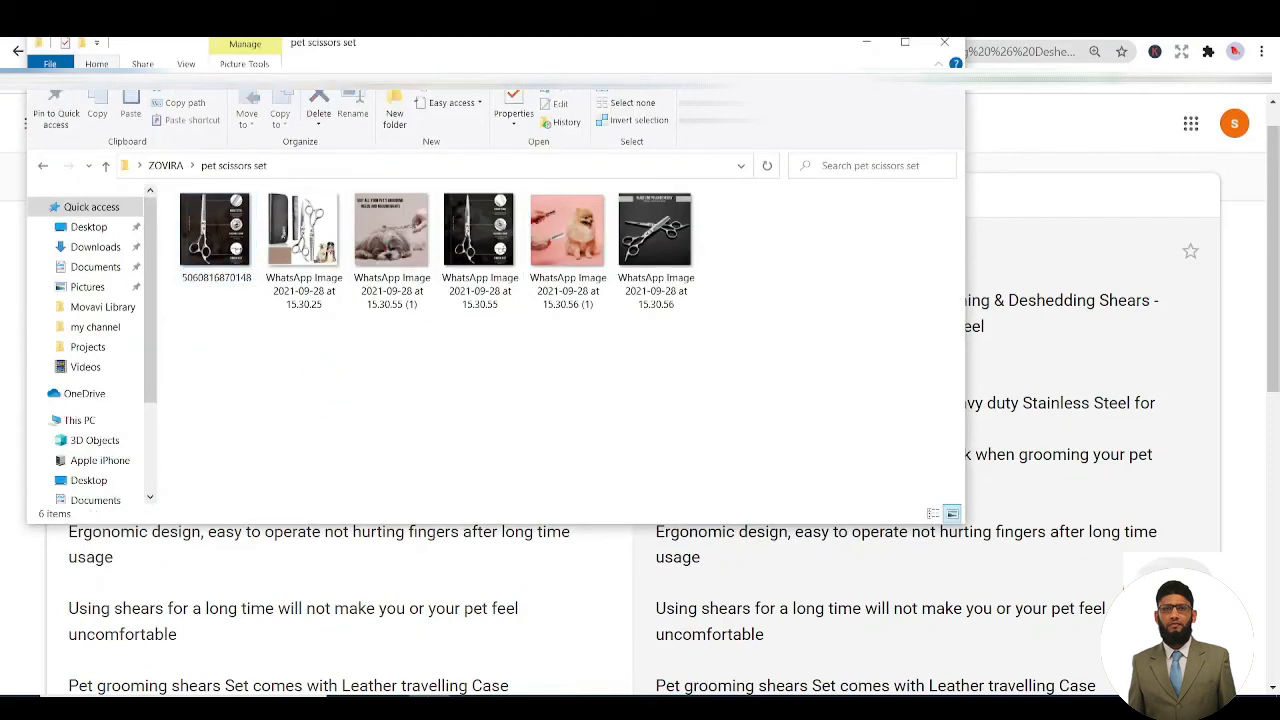
# Copy the SKU PT_Pet_Groom_zov_Set from the Google Translate notes and try to rename the 15.30.55 (1) image with it.
pyautogui.click(6, 404)
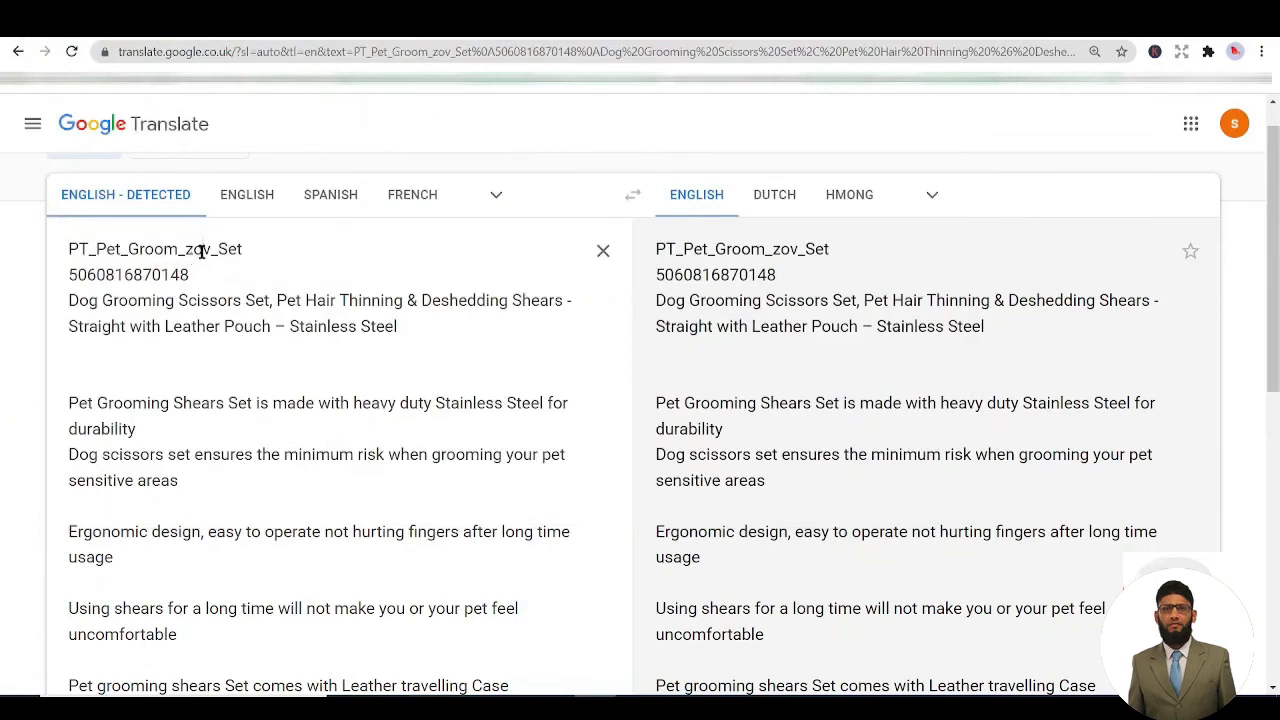
pyautogui.tripleClick(201, 252)
pyautogui.hotkey('ctrl', 'c')
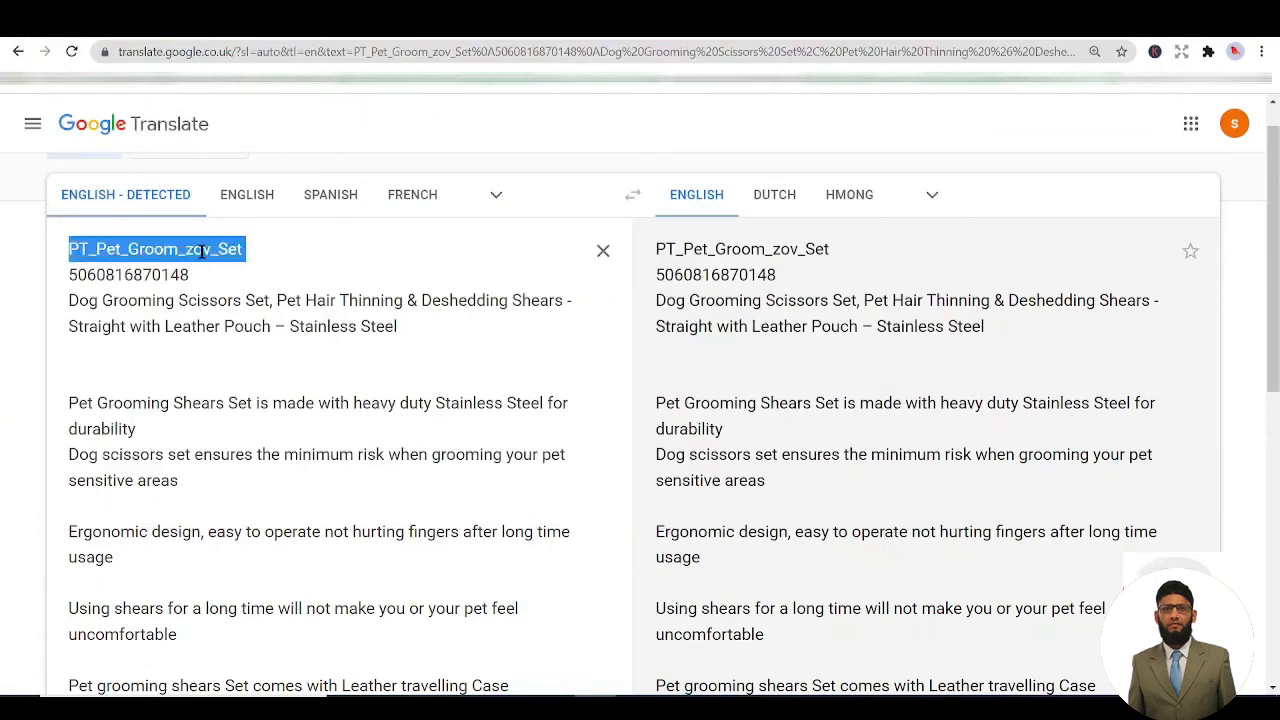
pyautogui.hotkey('alt', 'Tab')
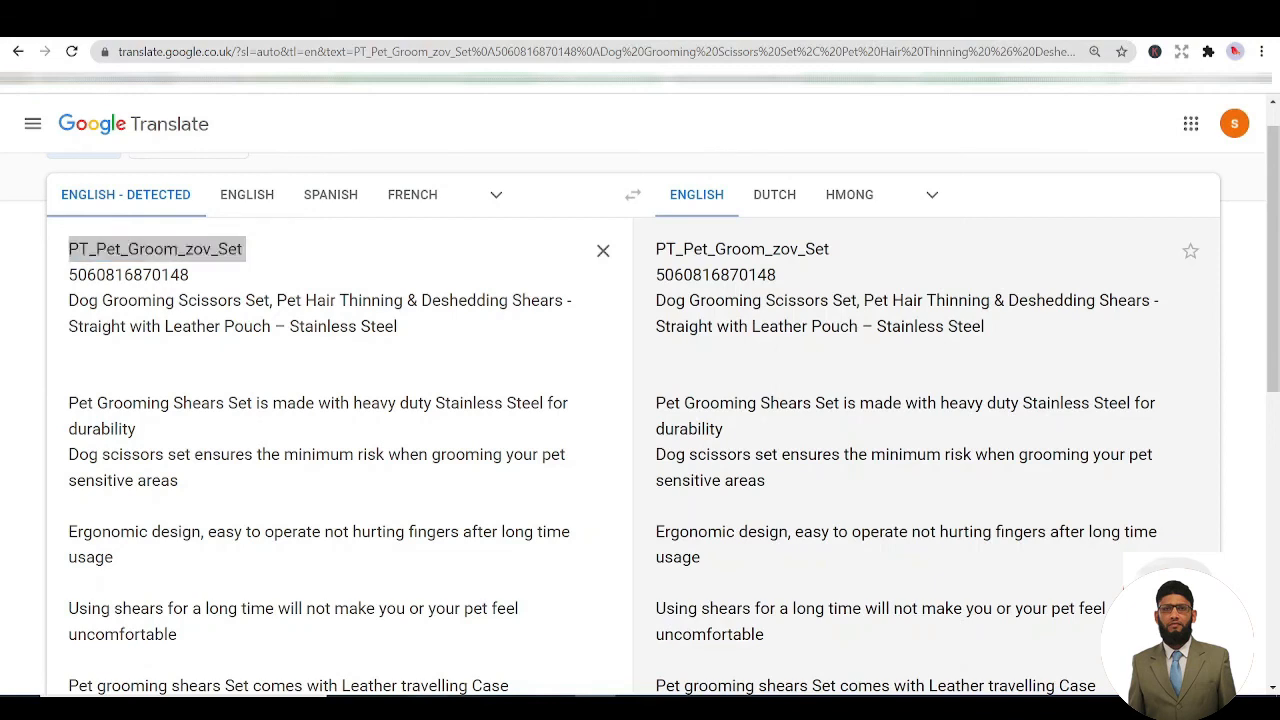
pyautogui.click(400, 289)
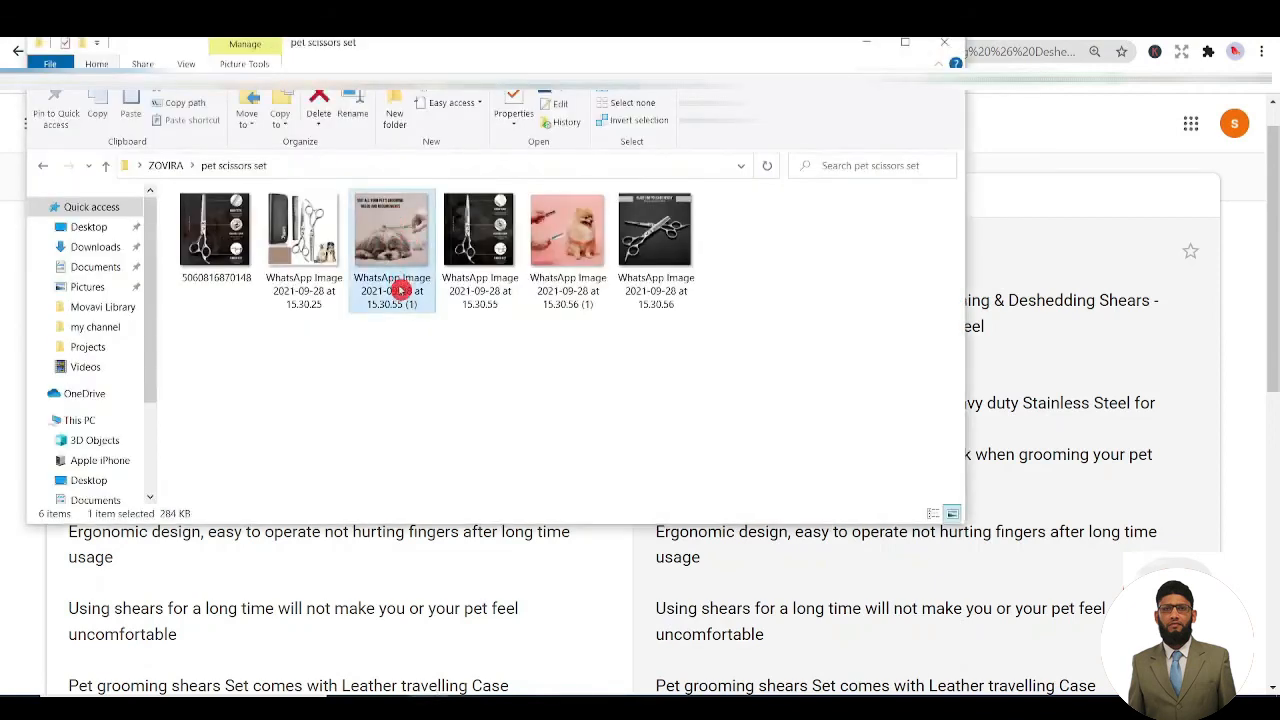
pyautogui.hotkey('ctrl', 'v')
pyautogui.click(386, 361)
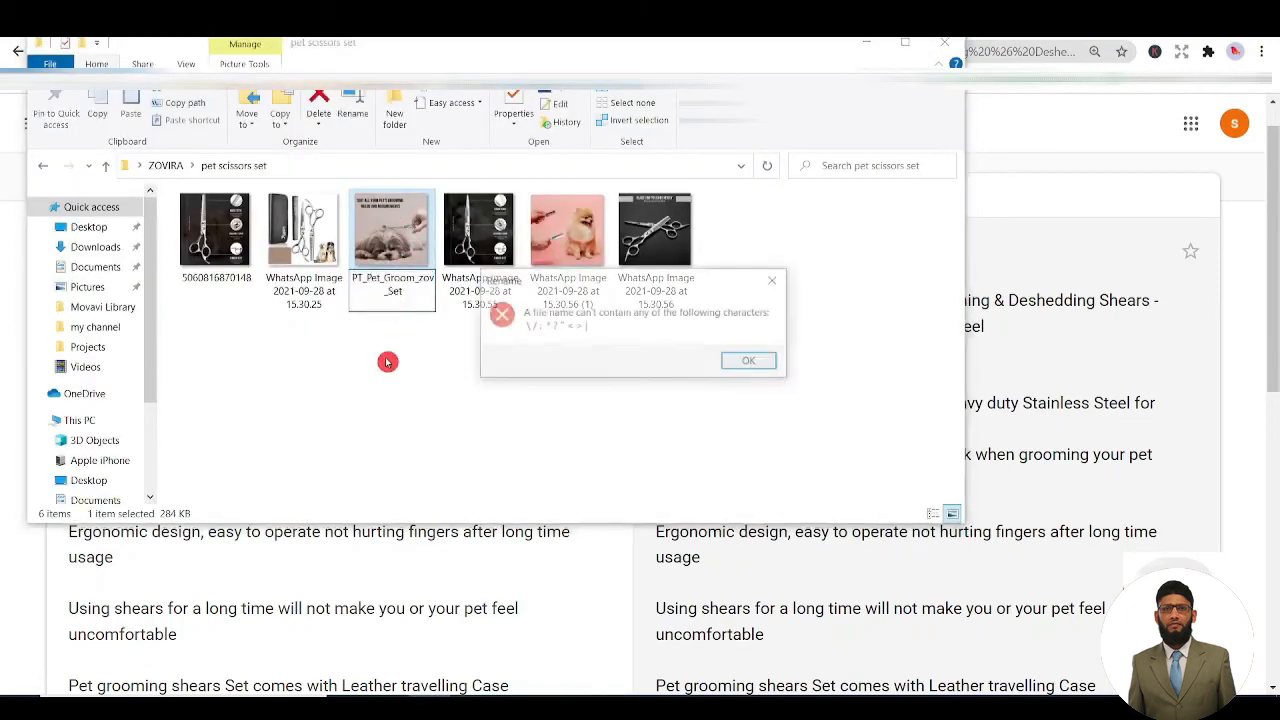
pyautogui.click(737, 366)
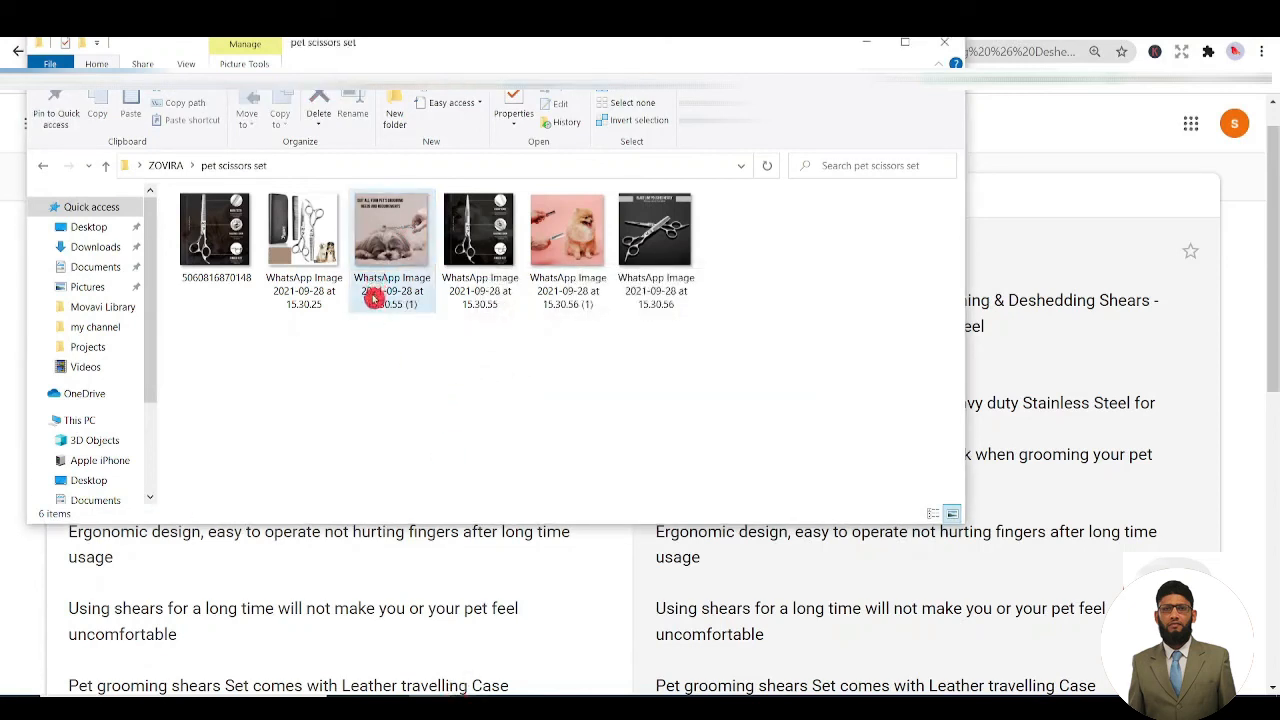
pyautogui.click(228, 286)
pyautogui.click(220, 281)
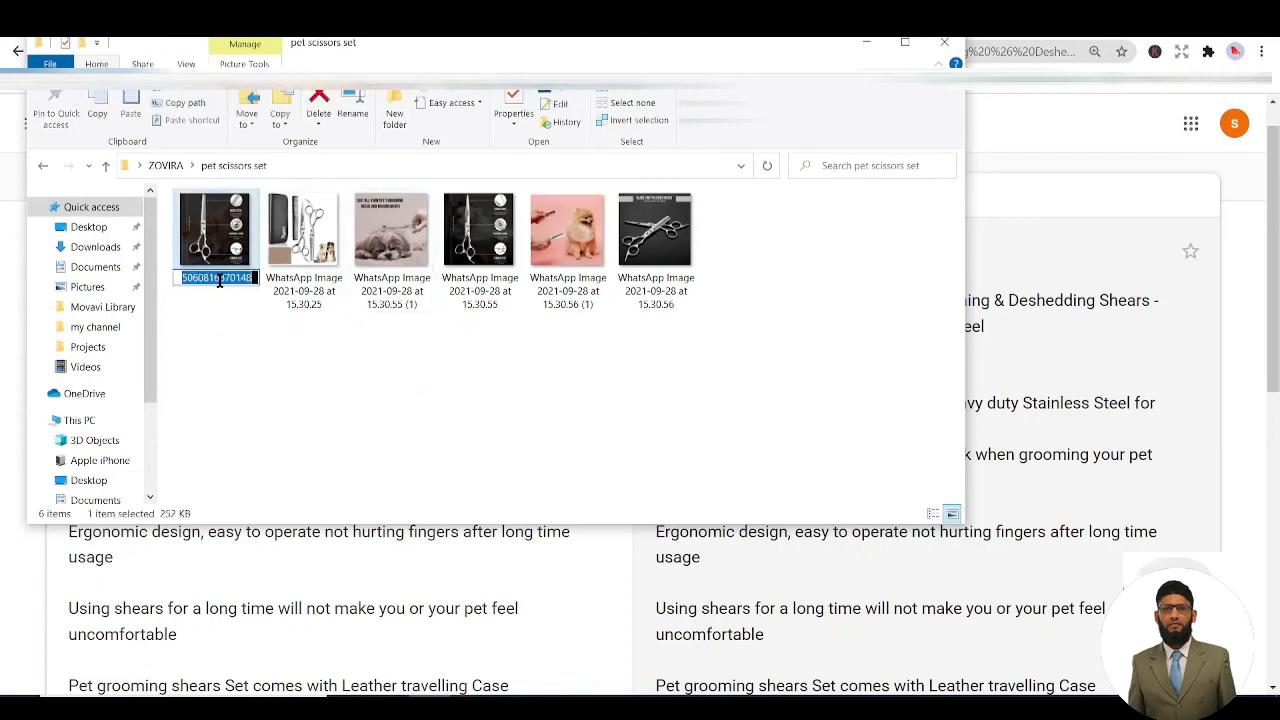
pyautogui.click(246, 349)
pyautogui.moveTo(762, 258); pyautogui.dragTo(230, 232)
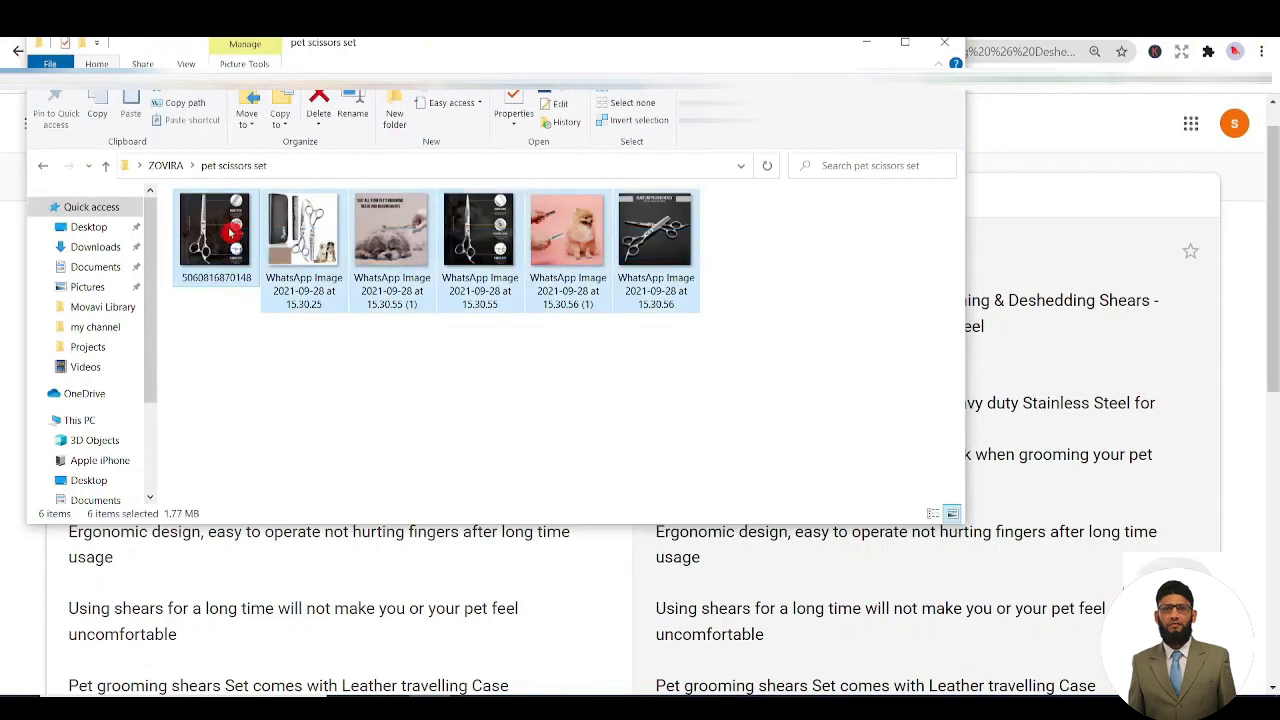
pyautogui.rightClick(230, 232)
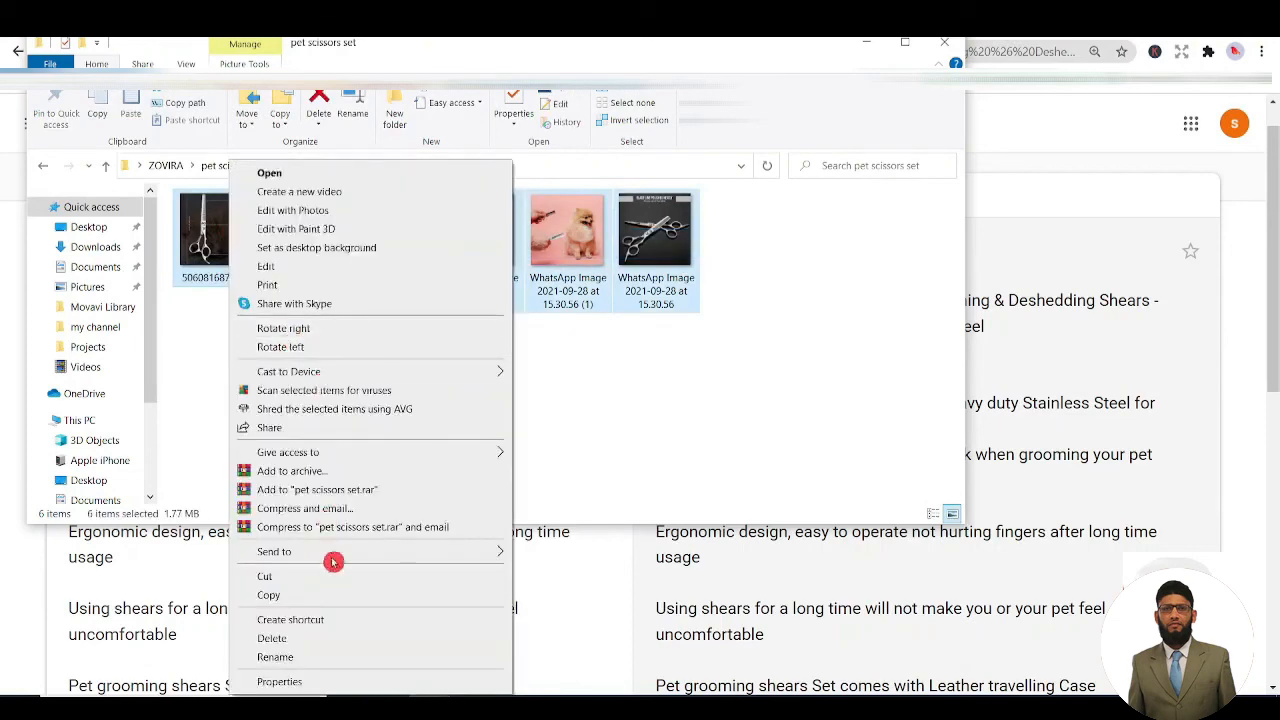
pyautogui.click(296, 657)
pyautogui.click(292, 396)
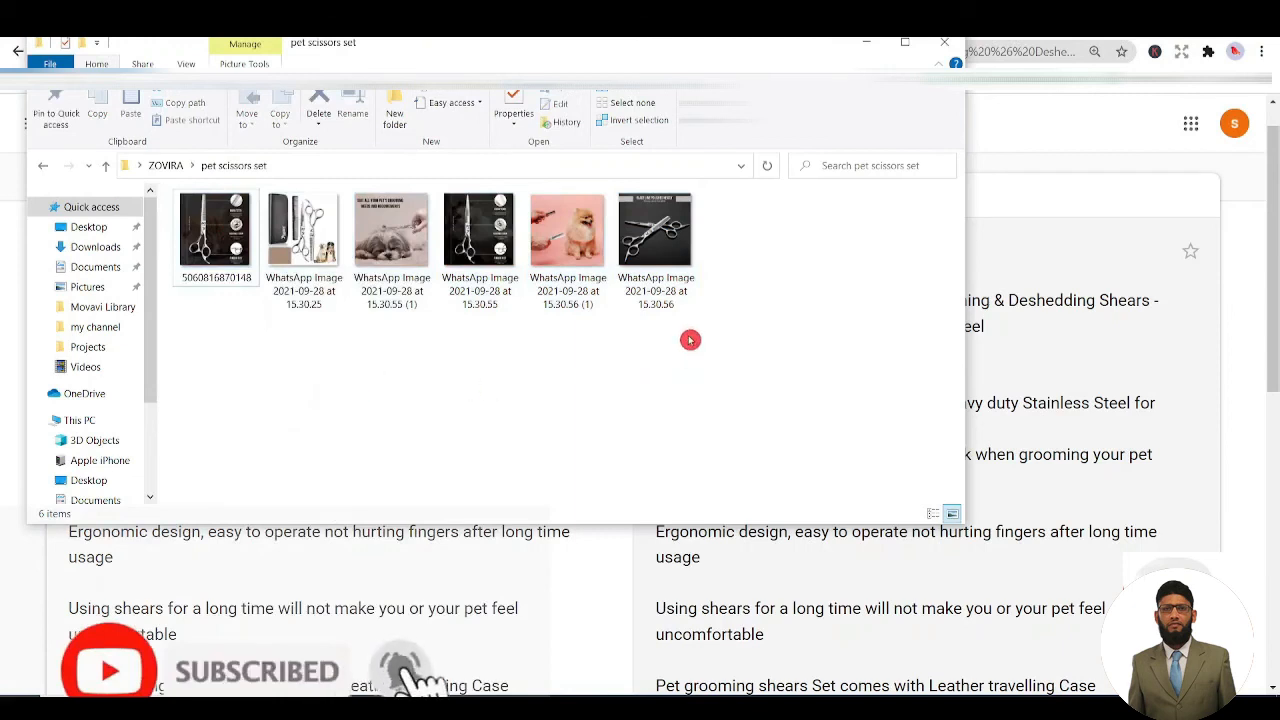
pyautogui.click(240, 293)
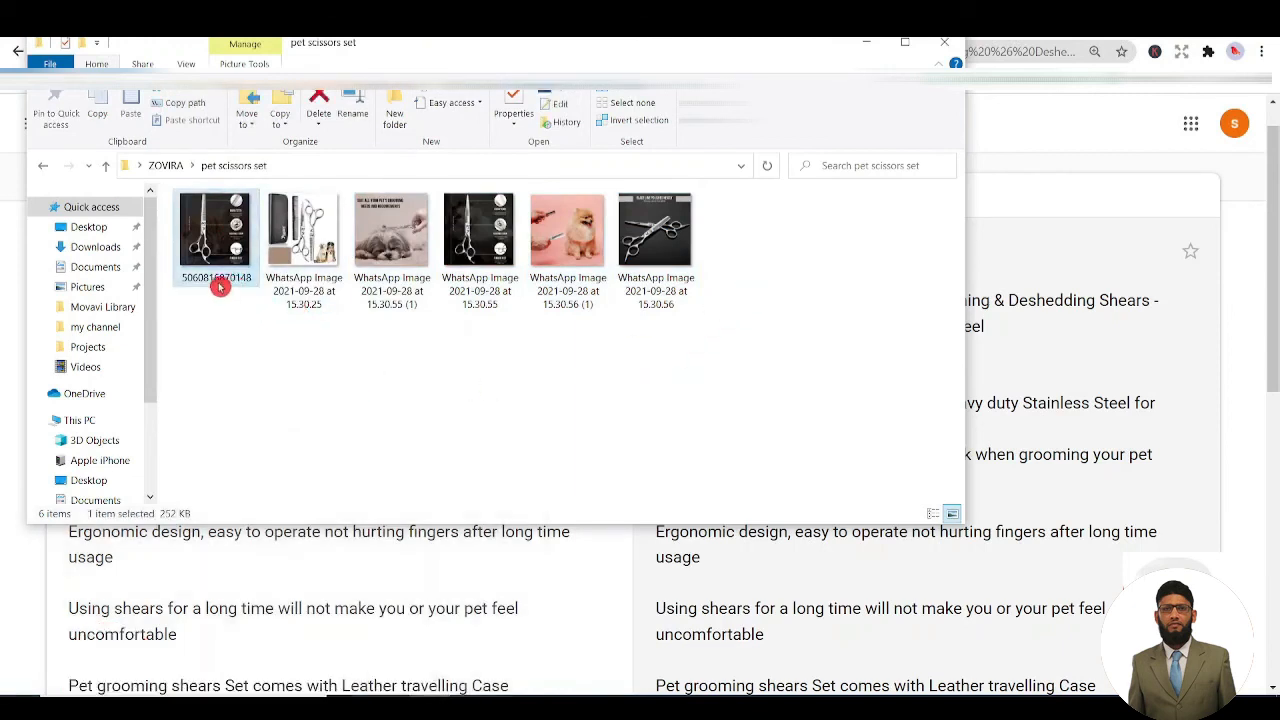
pyautogui.click(220, 287)
pyautogui.click(221, 277)
pyautogui.doubleClick(218, 277)
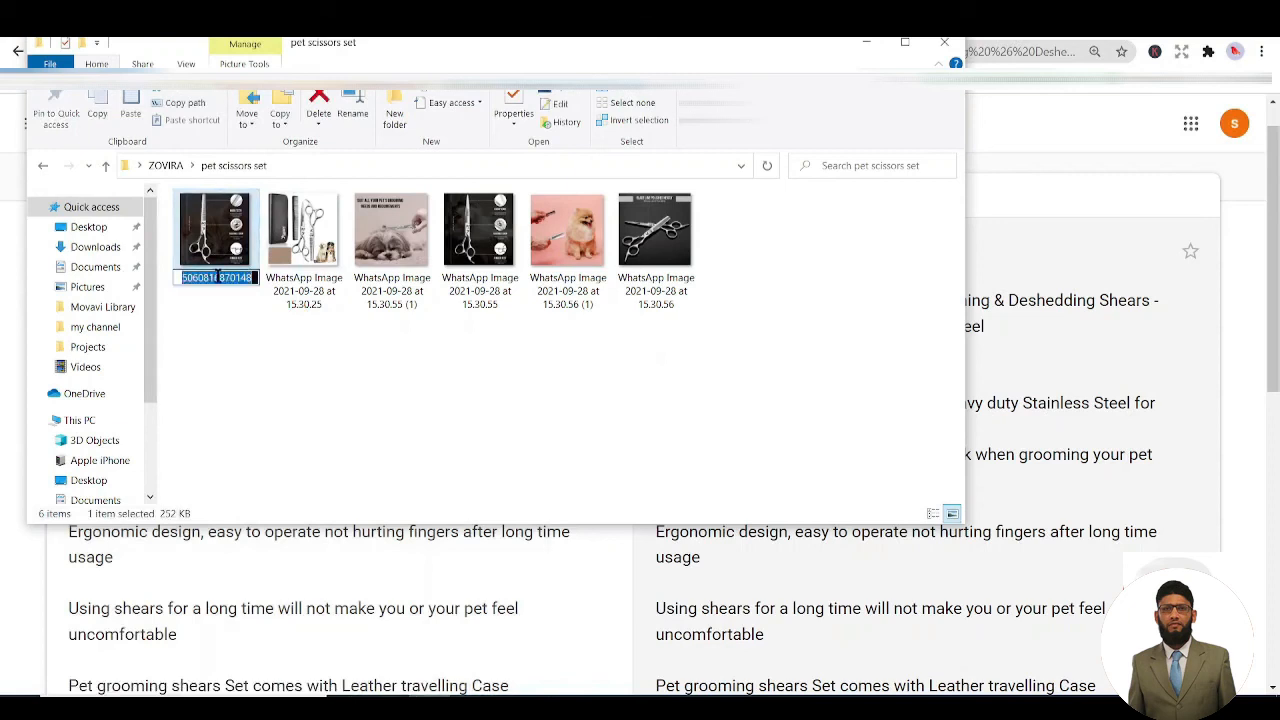
pyautogui.click(232, 341)
pyautogui.moveTo(794, 238); pyautogui.dragTo(245, 241)
pyautogui.rightClick(245, 241)
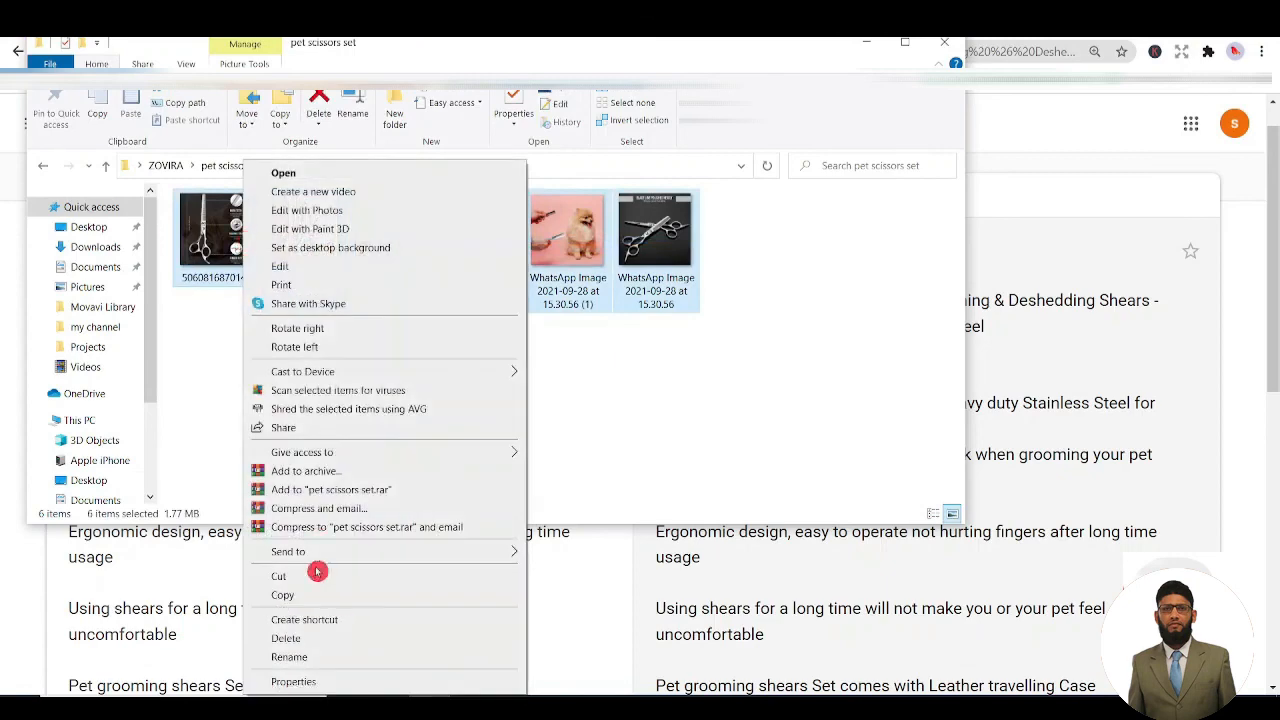
pyautogui.click(305, 656)
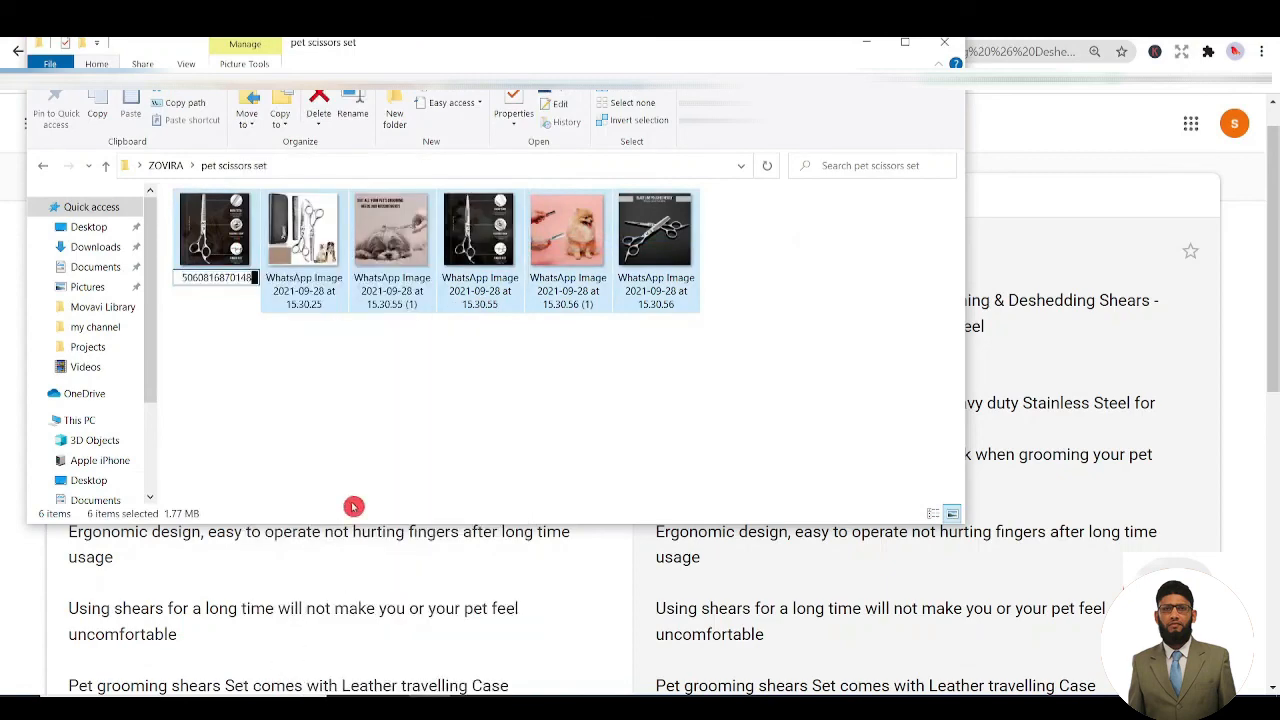
pyautogui.click(269, 378)
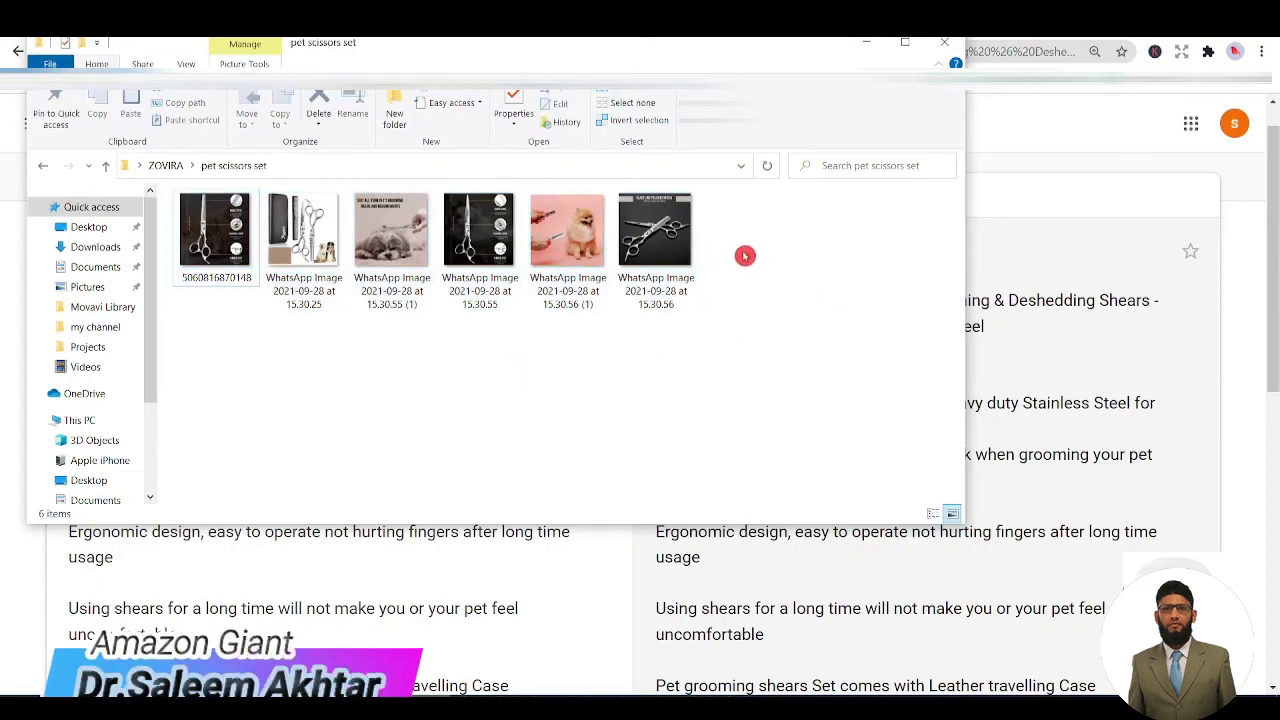
pyautogui.moveTo(744, 244); pyautogui.dragTo(245, 241)
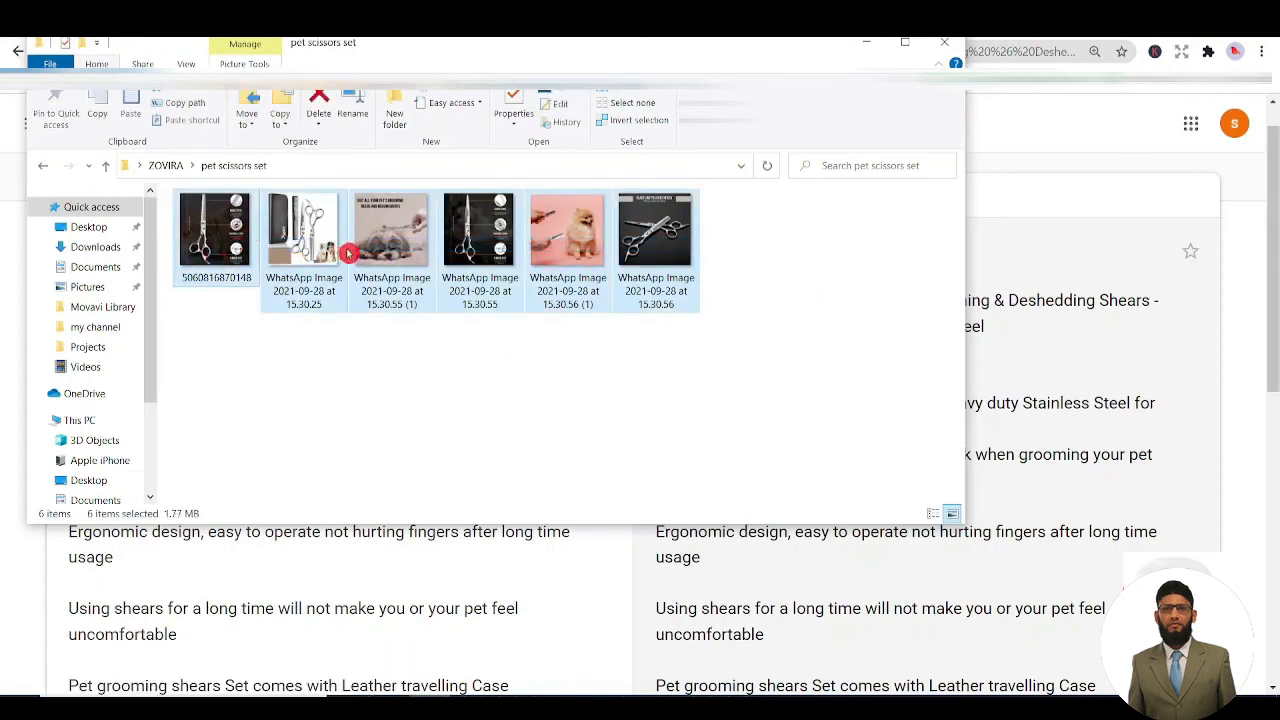
# Switch back to Manage Inventory in Seller Central and look through the product listings down to the end of the page.
pyautogui.click(872, 41)
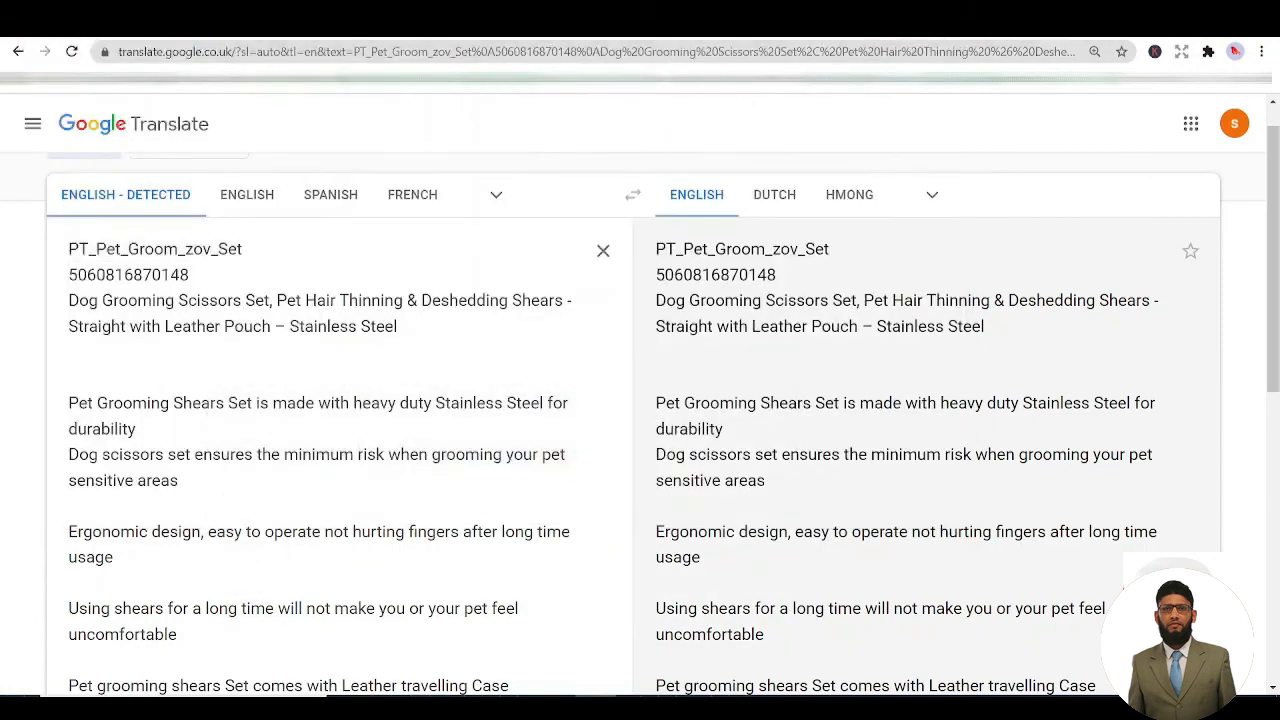
pyautogui.click(110, 20)
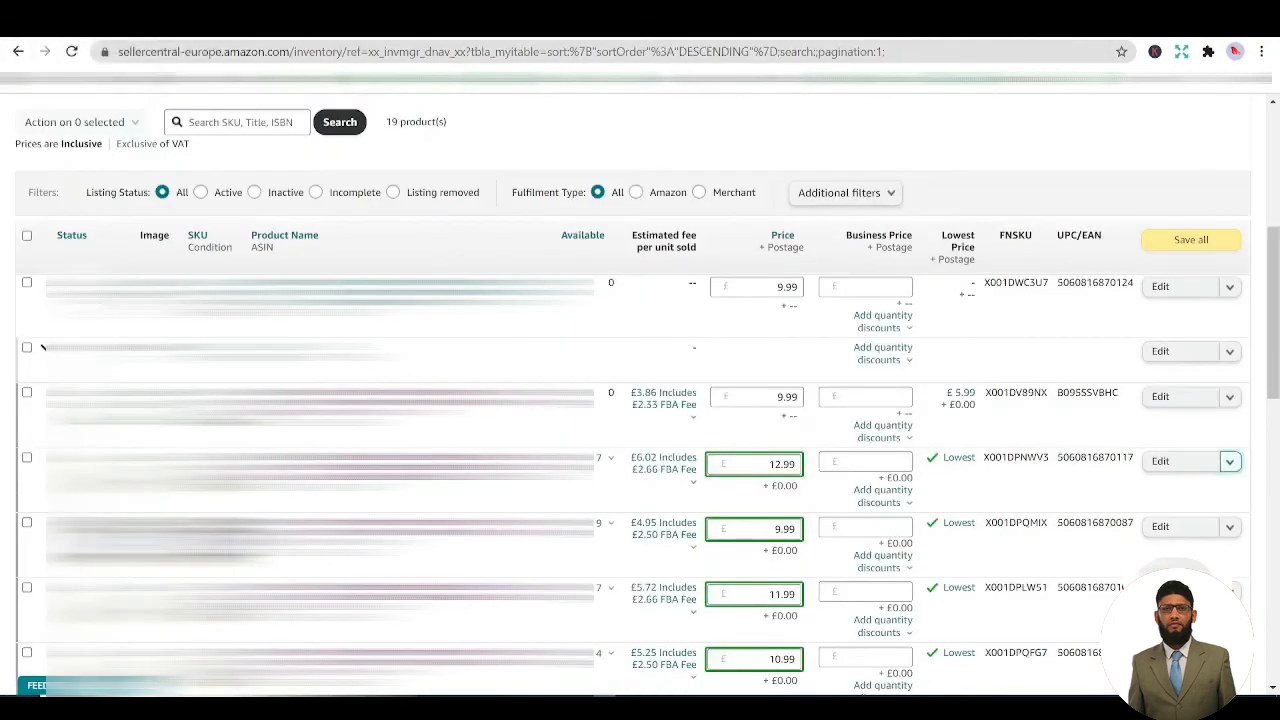
pyautogui.scroll(-1, 4, 363)
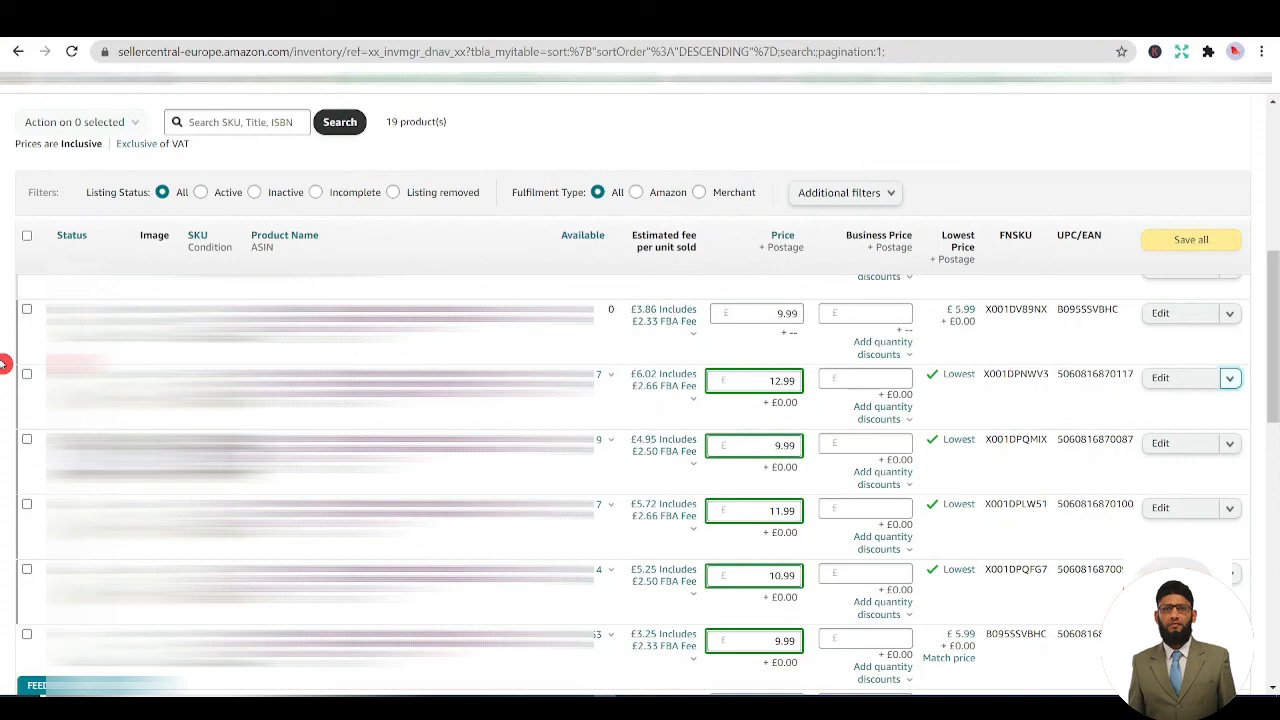
pyautogui.scroll(-6, 4, 367)
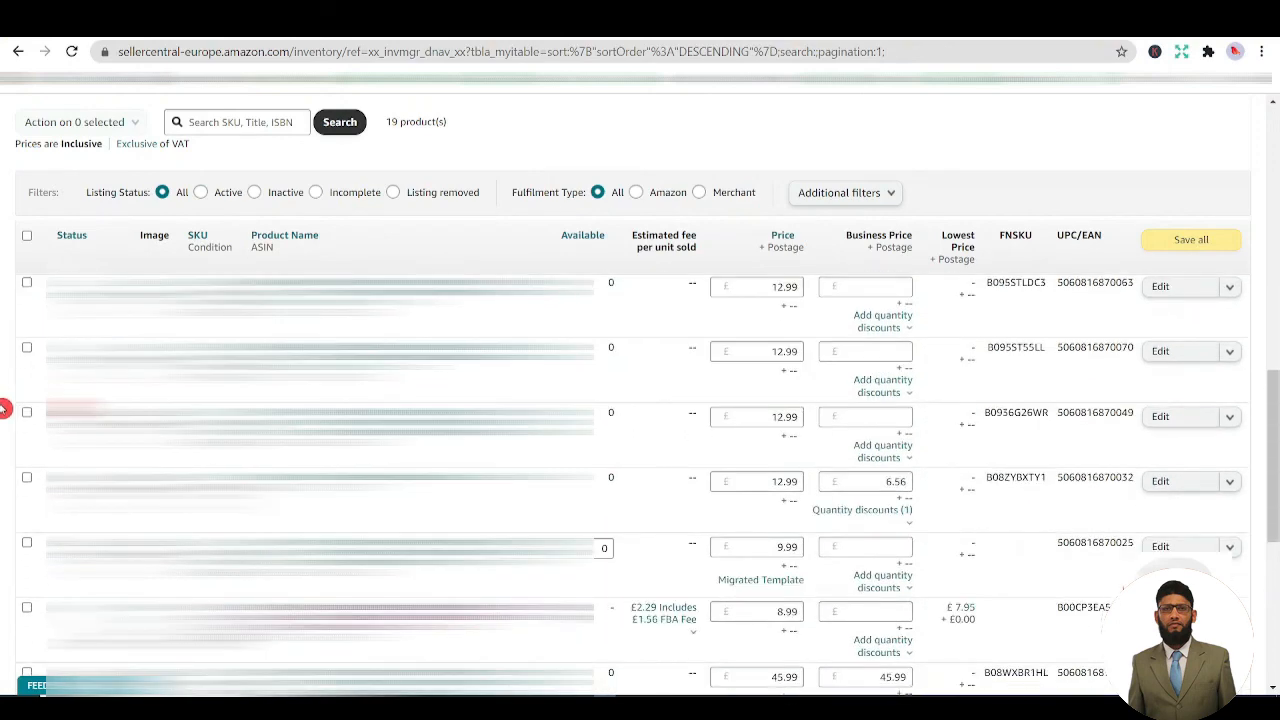
pyautogui.scroll(-5, 4, 421)
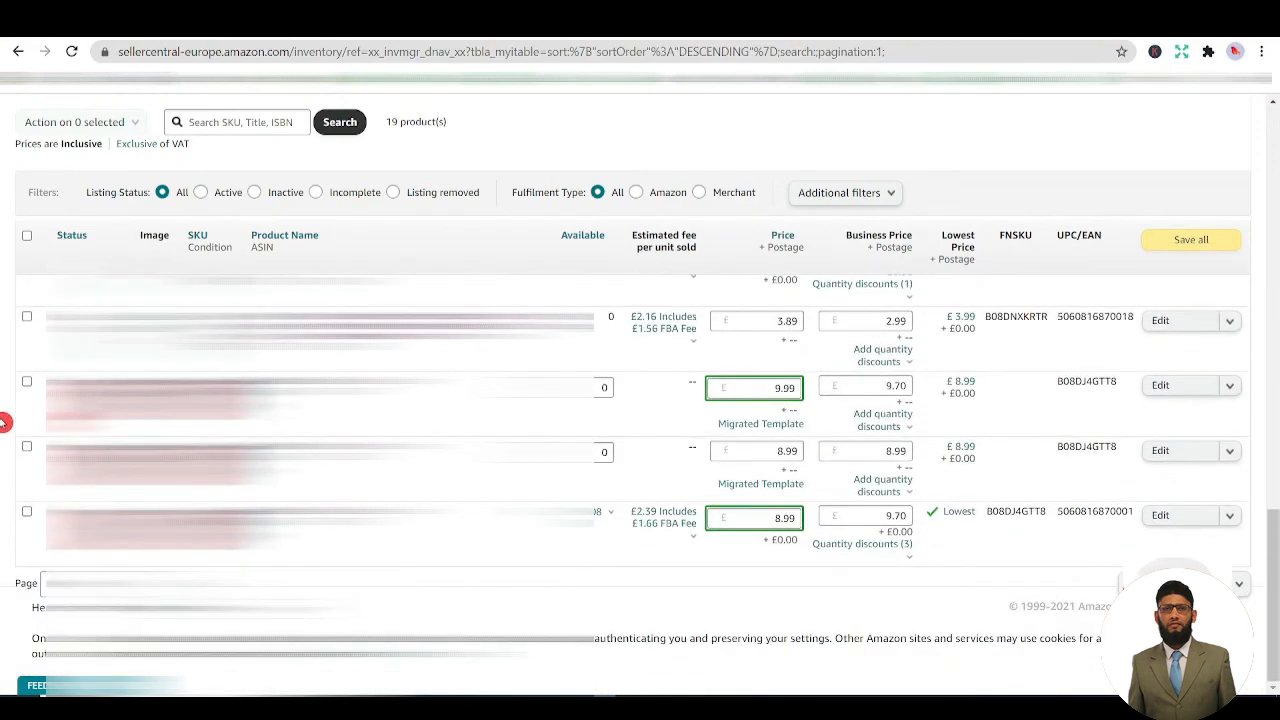
pyautogui.scroll(1, 4, 421)
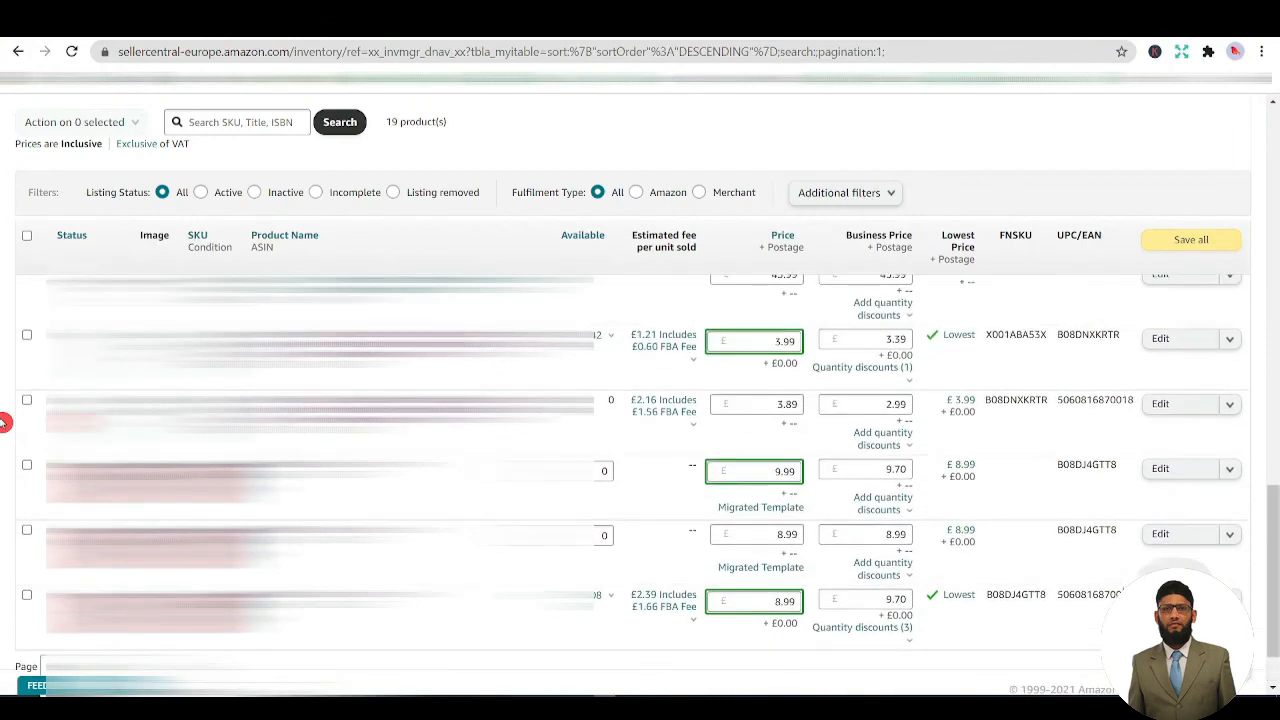